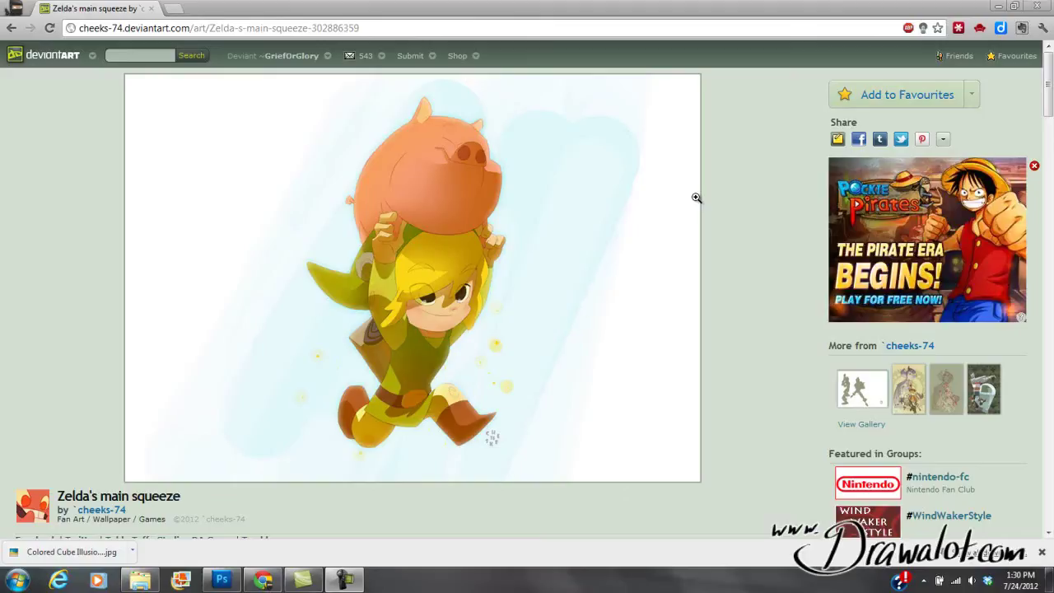
Switch to Photoshop, create a new 1600 × 900 pixel document and paste the copied browser screenshot into it
click(224, 581)
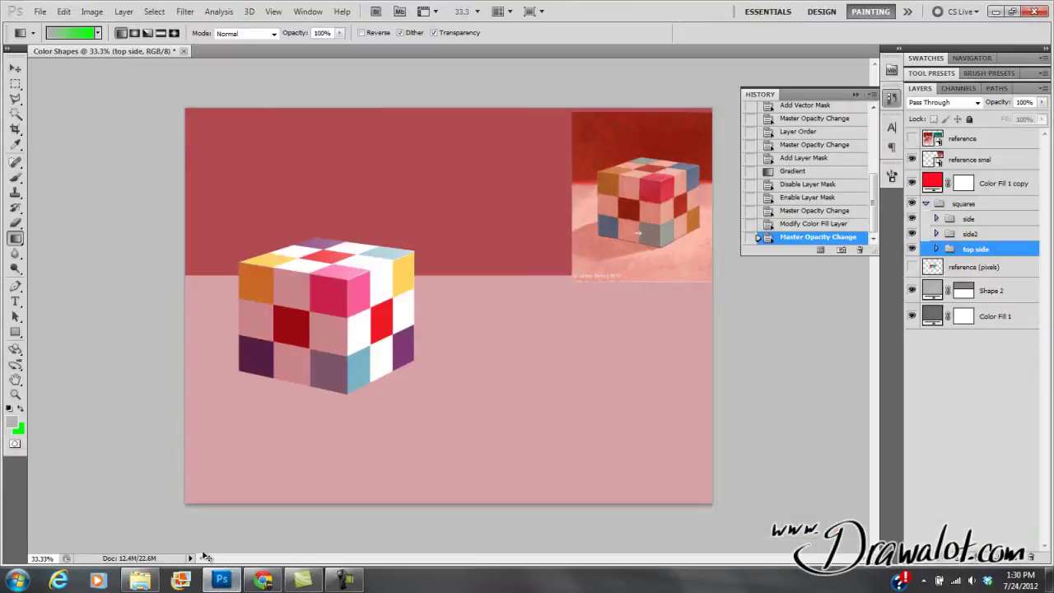
key(ctrl+n)
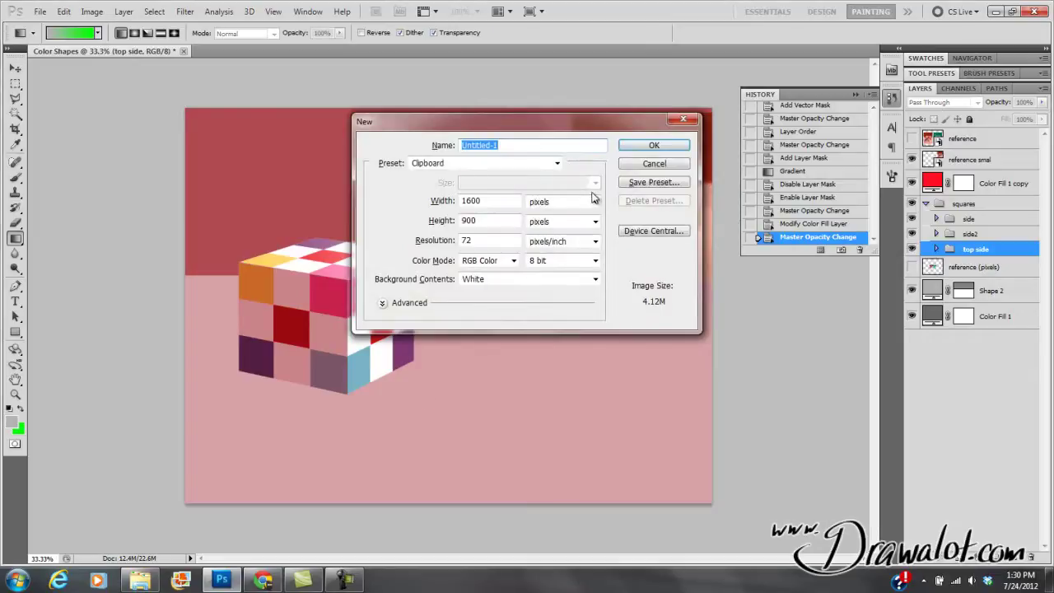
click(635, 146)
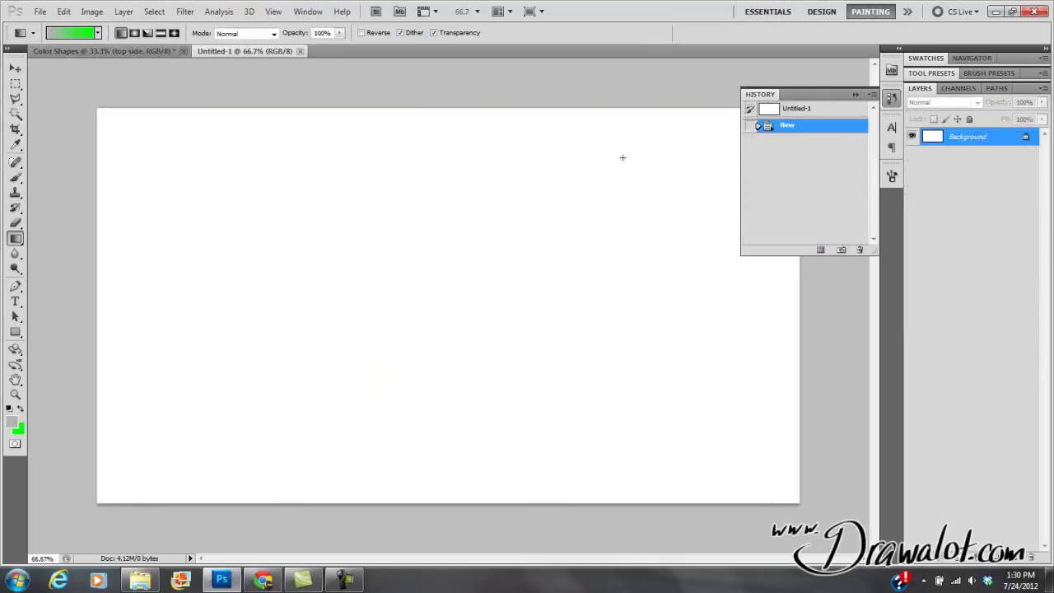
key(ctrl+v)
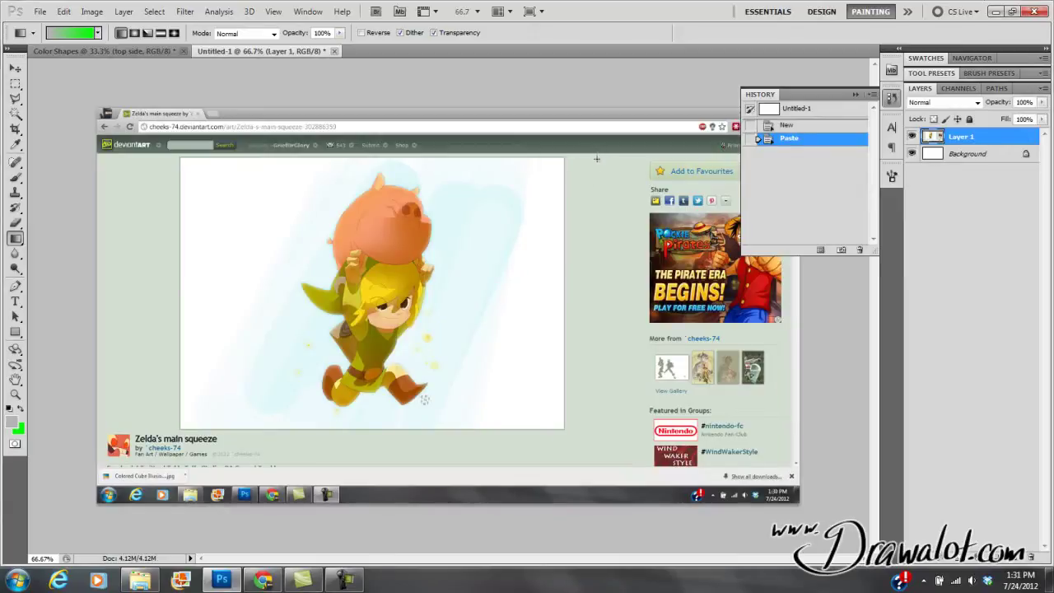
Select the rectangular artwork area in the pasted screenshot and copy it onto its own layer
click(15, 84)
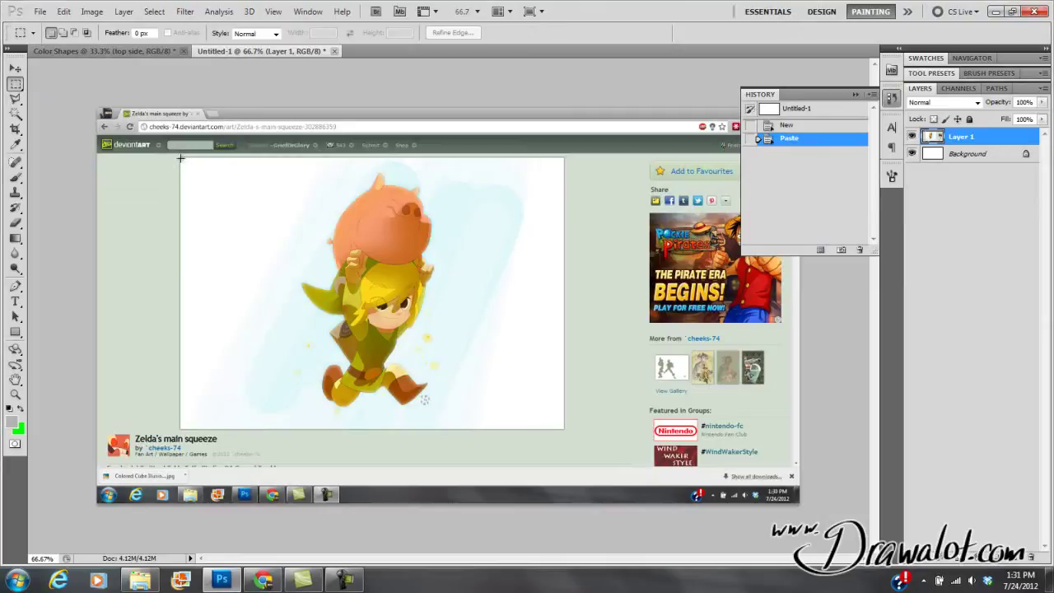
drag(423, 317, 564, 426)
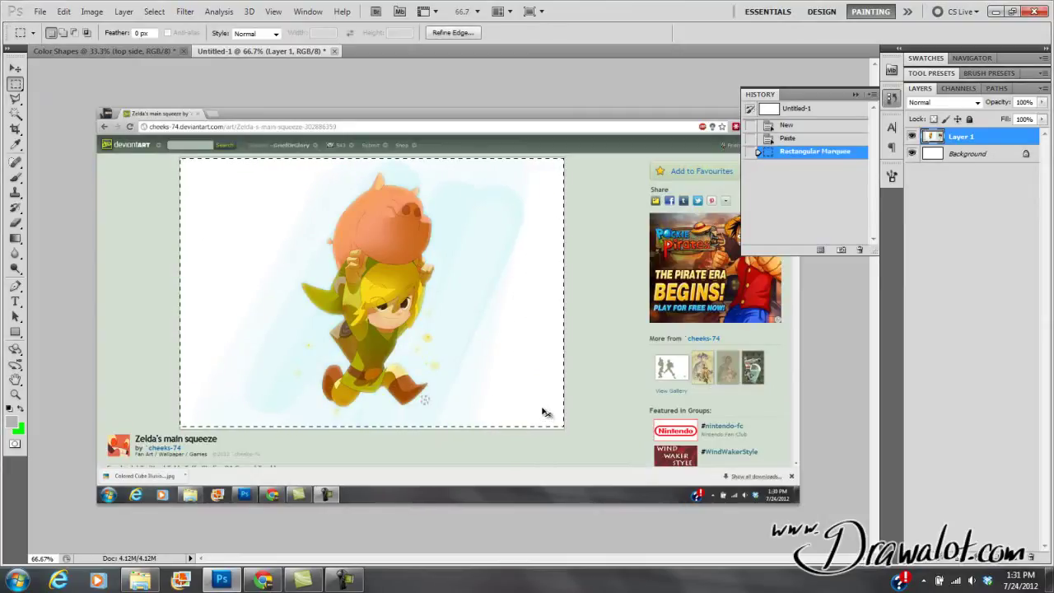
key(ctrl+c)
key(ctrl+v)
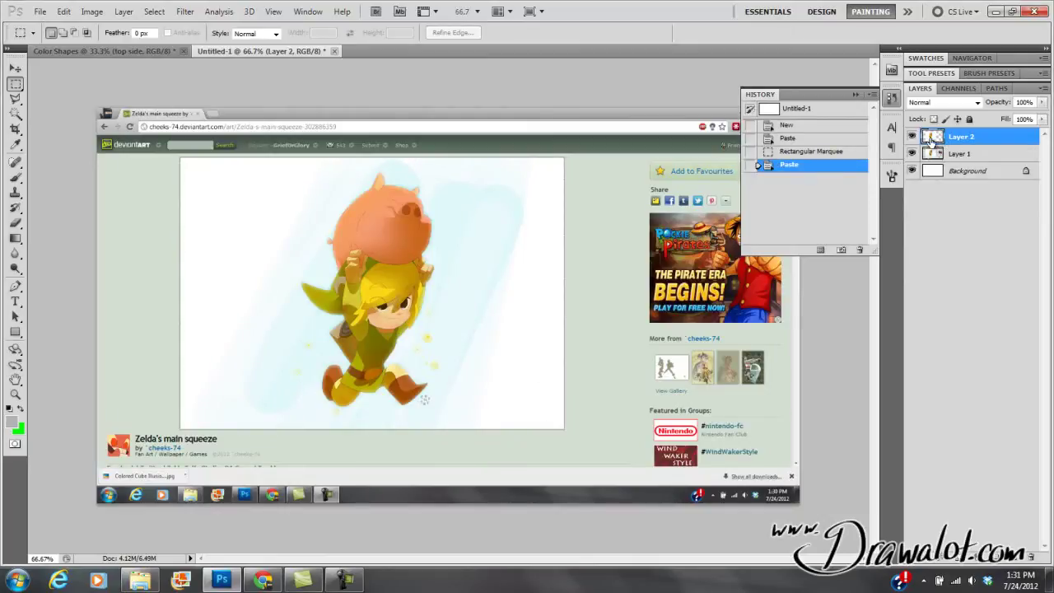
Delete the full screenshot layer and the white Background layer, keeping only the copied artwork layer
drag(930, 155, 1031, 557)
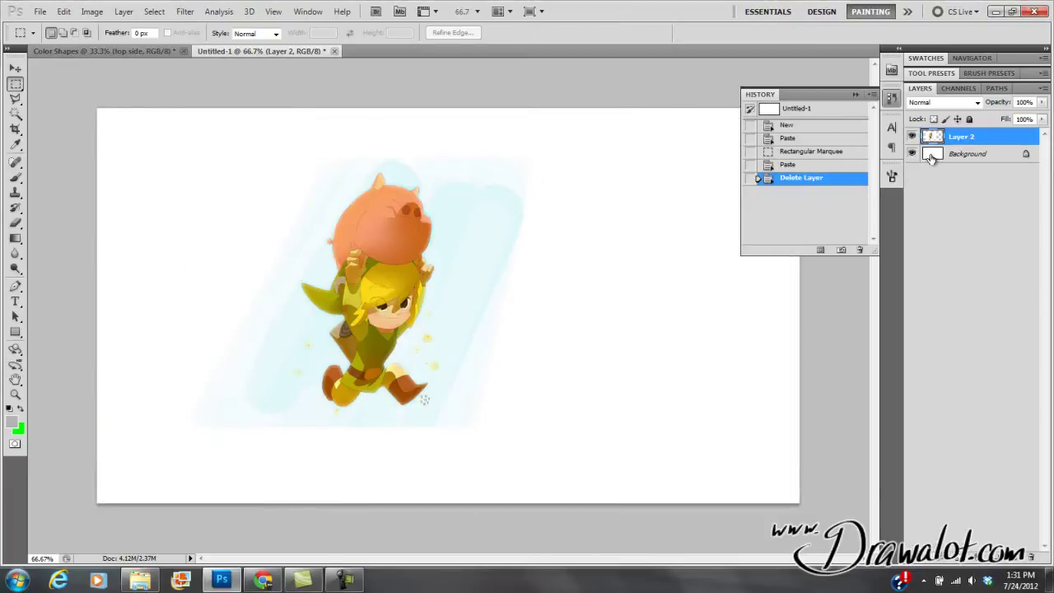
drag(936, 158, 1034, 557)
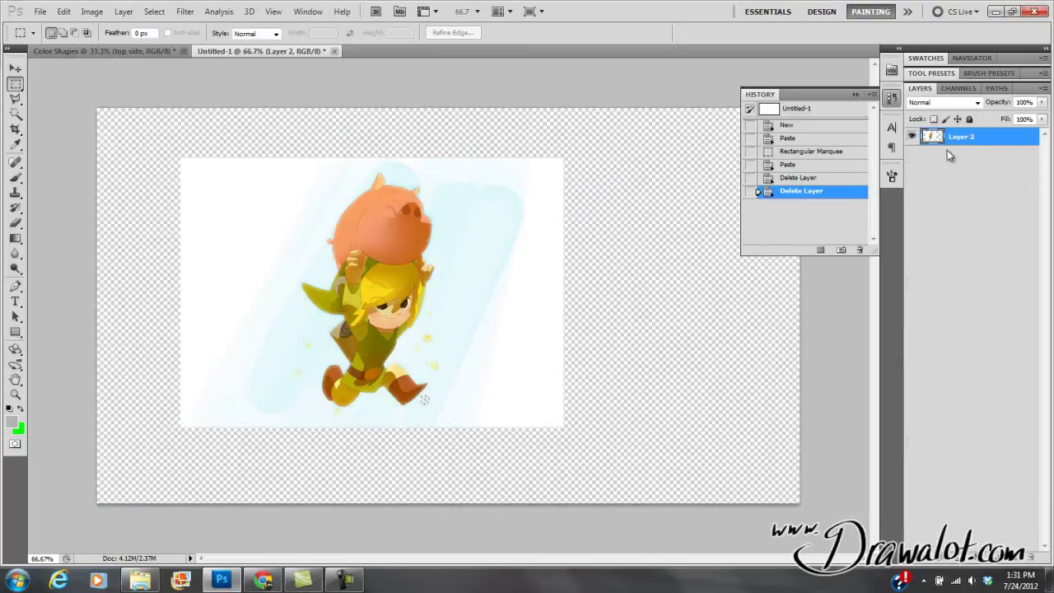
Add a solid color fill layer in light grey d3d3d3 and place it beneath the artwork layer
click(123, 12)
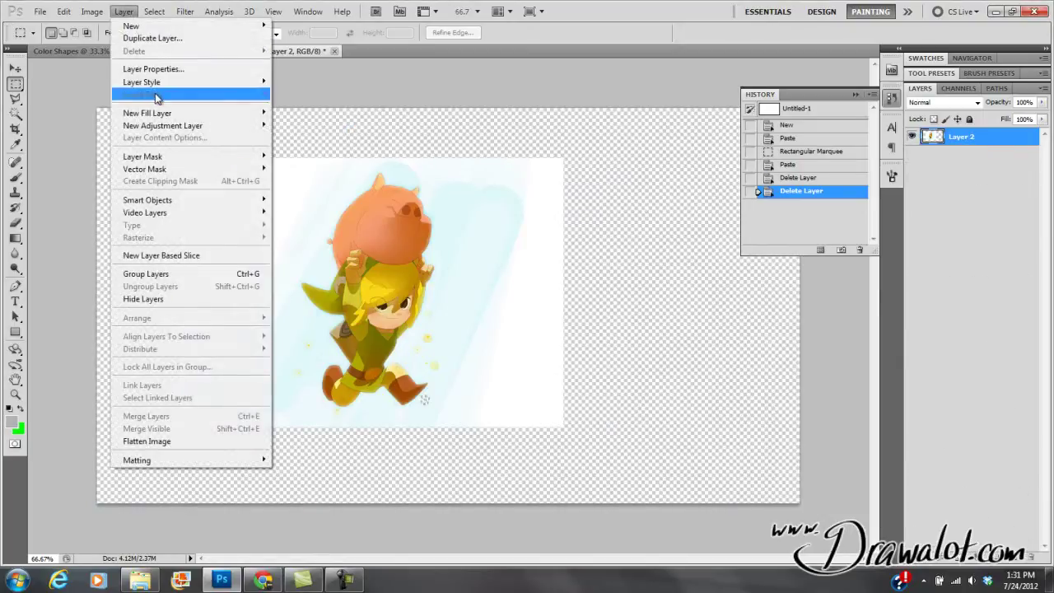
mouse_move(160, 116)
click(285, 112)
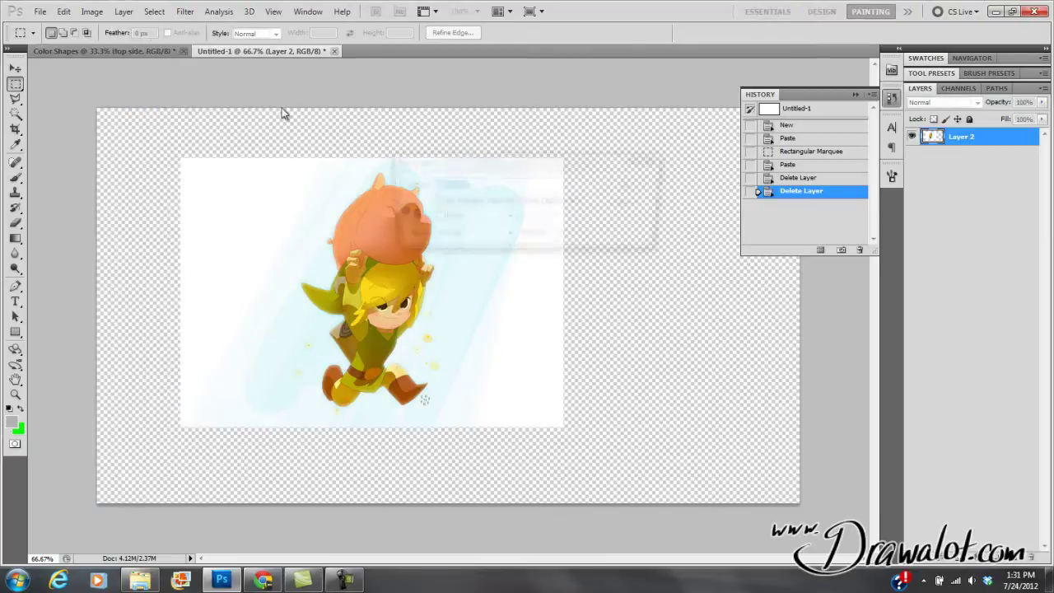
click(630, 185)
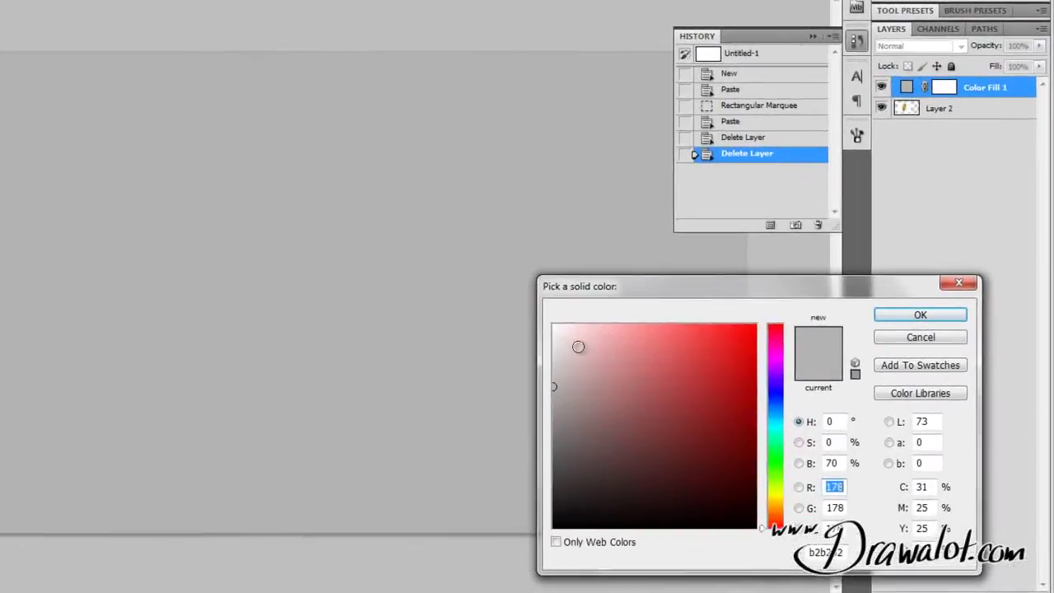
drag(579, 347, 553, 325)
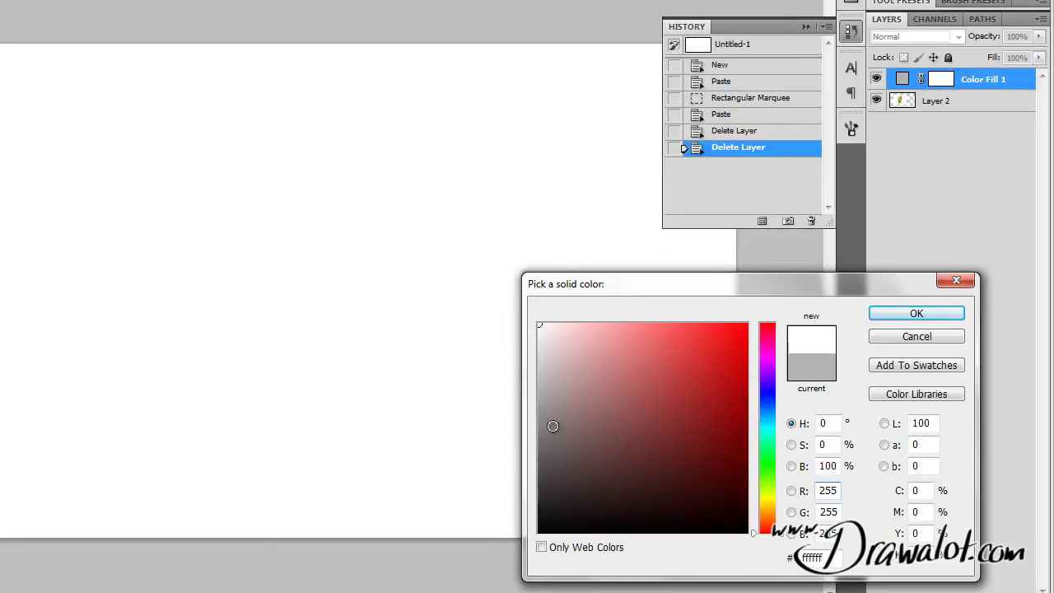
click(537, 358)
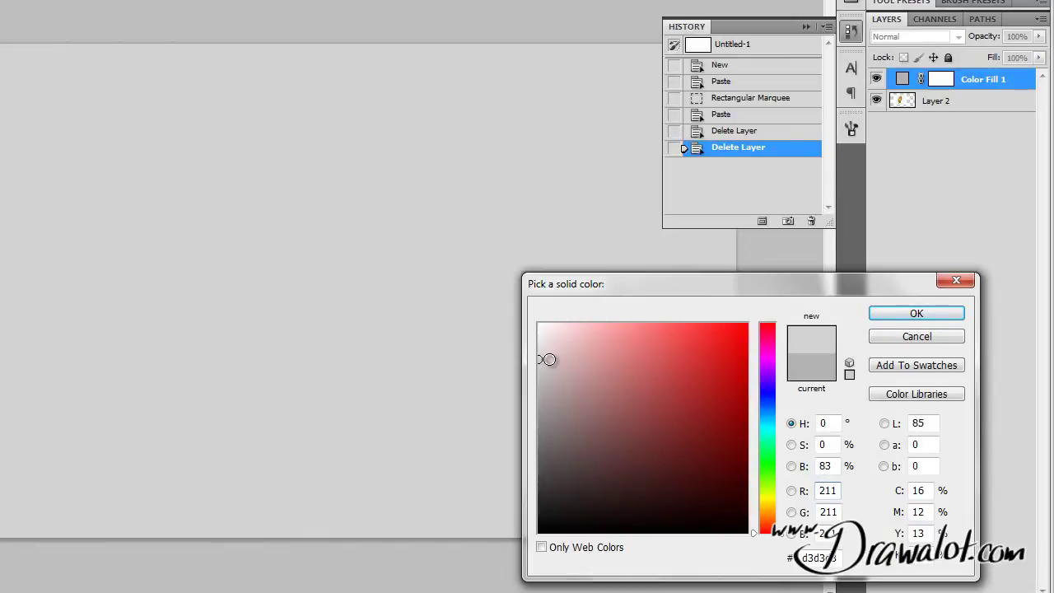
click(913, 314)
drag(904, 83, 899, 112)
Rename the artwork layer "ref art" and move the artwork closer to the middle of the canvas
double_click(939, 78)
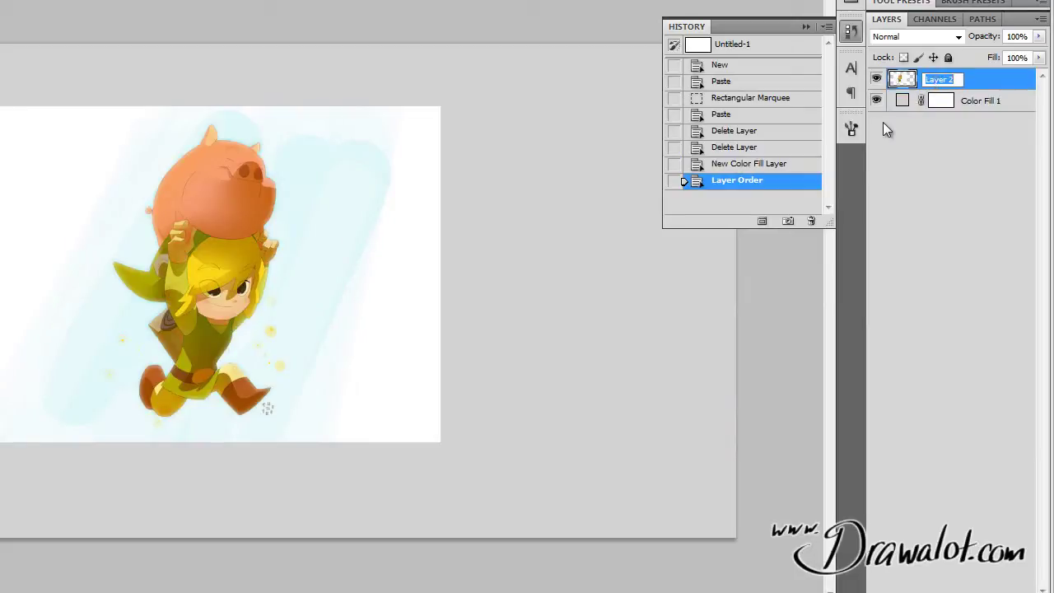
text(ref art)
key(Return)
key(v)
drag(230, 292, 321, 301)
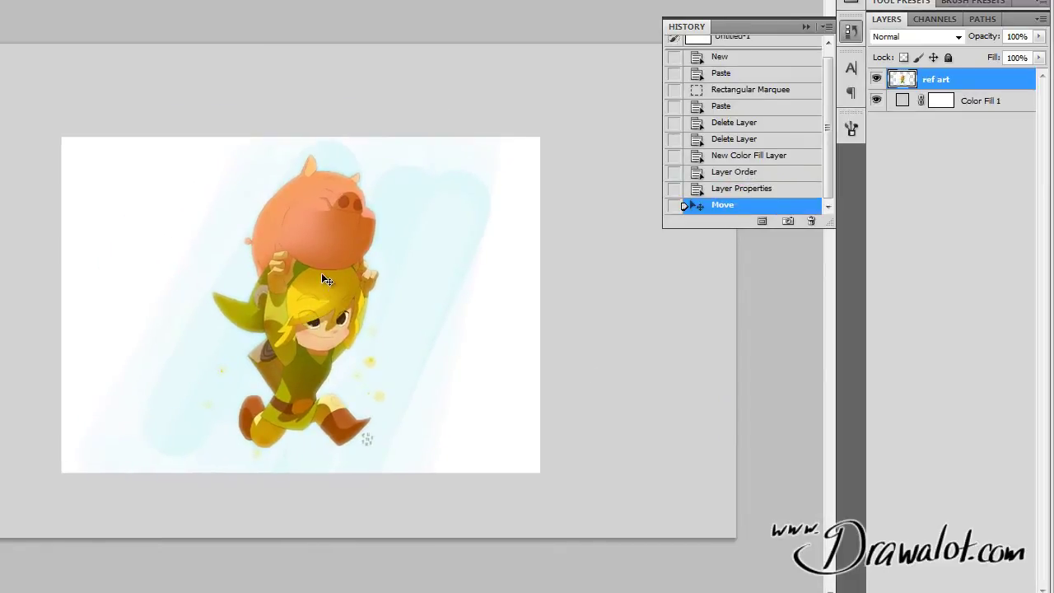
Duplicate the "ref art" layer and name the copy "ref art thumb"
drag(904, 91, 912, 72)
double_click(950, 80)
click(958, 79)
text(thumb)
key(Return)
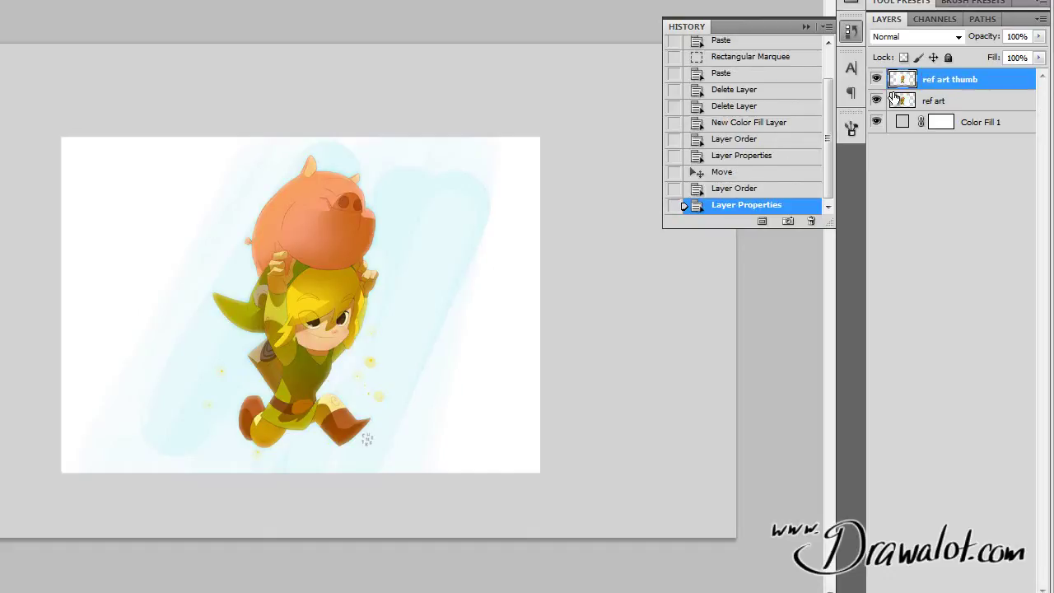
Scale the "ref art thumb" layer down to a little over half size and hide the "ref art" layer
key(ctrl+t)
drag(57, 473, 211, 369)
key(Return)
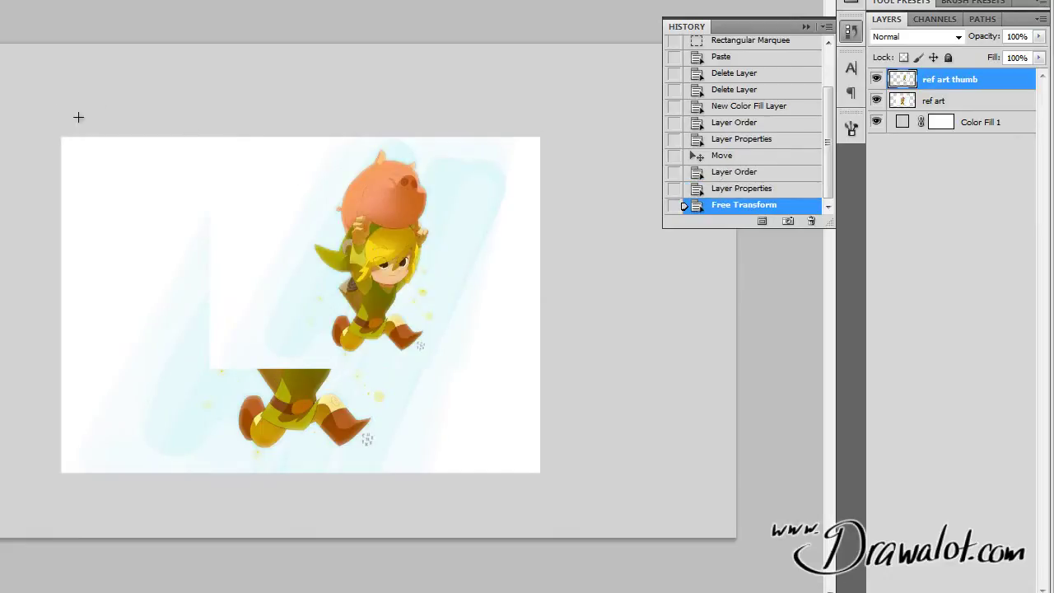
click(877, 100)
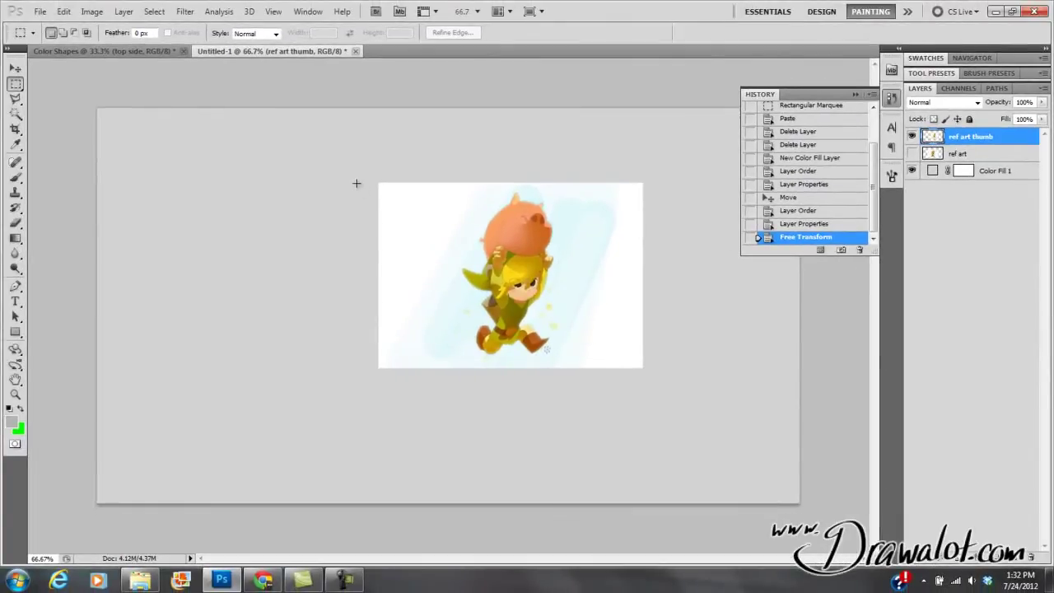
Trim the empty areas on both sides of the character from the "ref art thumb" layer
drag(468, 378, 443, 413)
key(Delete)
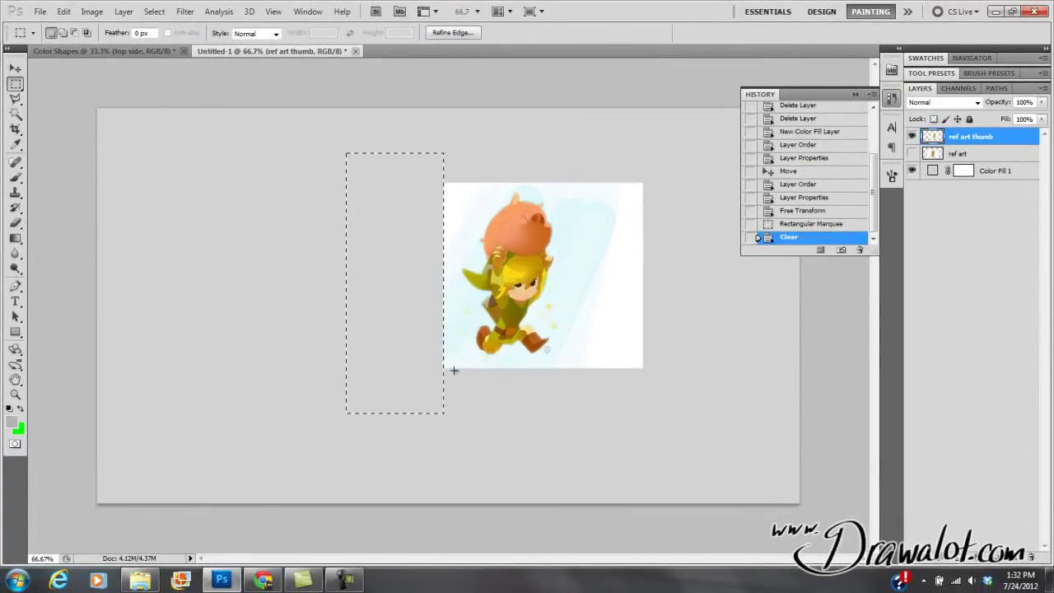
key(ctrl+d)
drag(571, 390, 561, 406)
key(Delete)
key(ctrl+d)
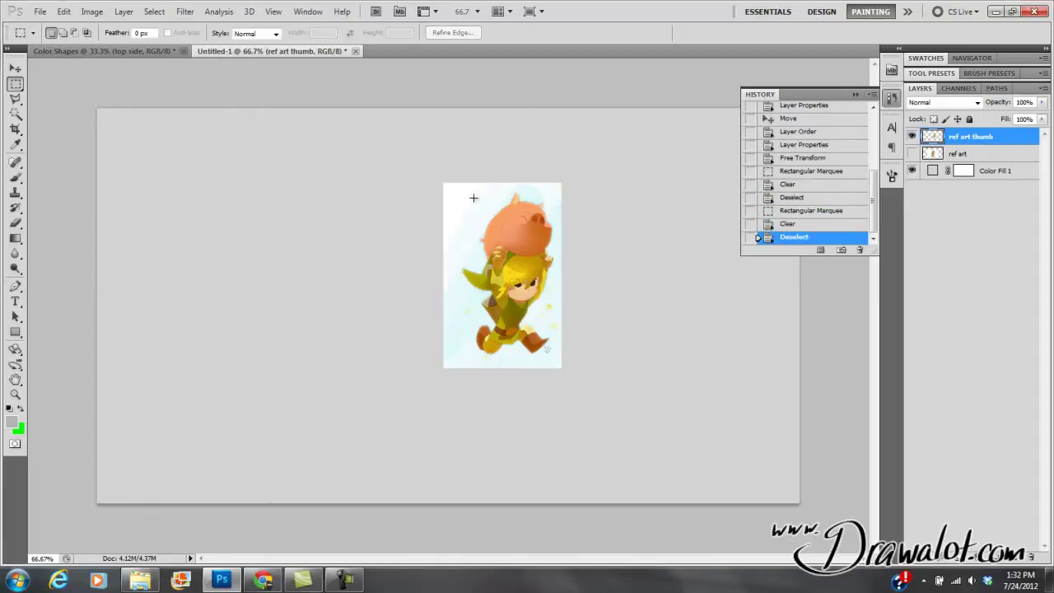
Move the trimmed thumbnail into the canvas's upper-left corner and toggle both reference layers' visibility to check them
click(15, 71)
drag(517, 255, 186, 187)
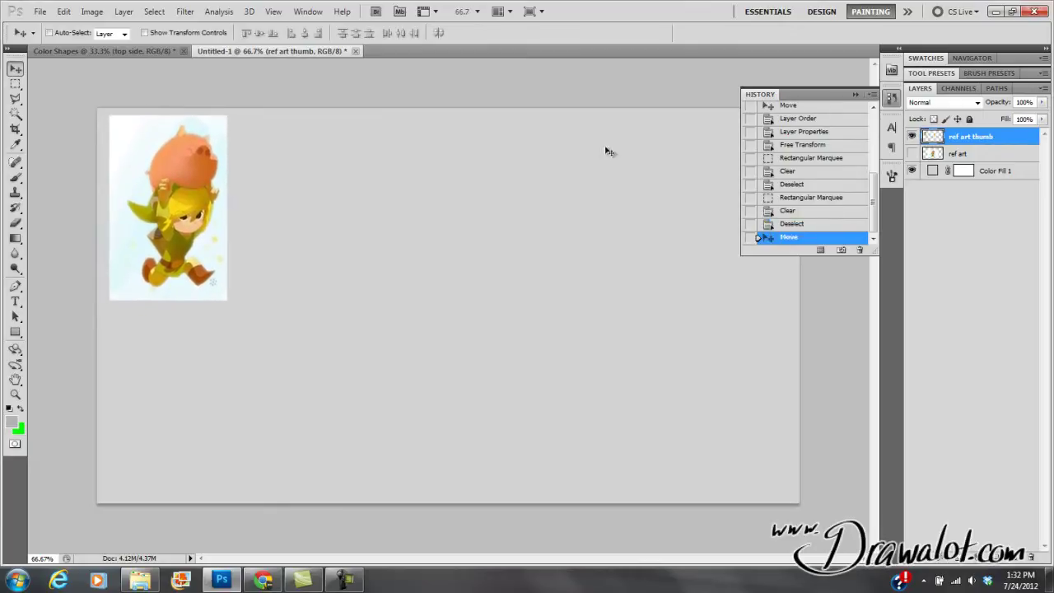
click(912, 136)
click(912, 136)
click(911, 154)
click(912, 154)
Group the two reference layers, name the group "ref", and collapse the history list
shift+click(933, 153)
drag(984, 153, 998, 557)
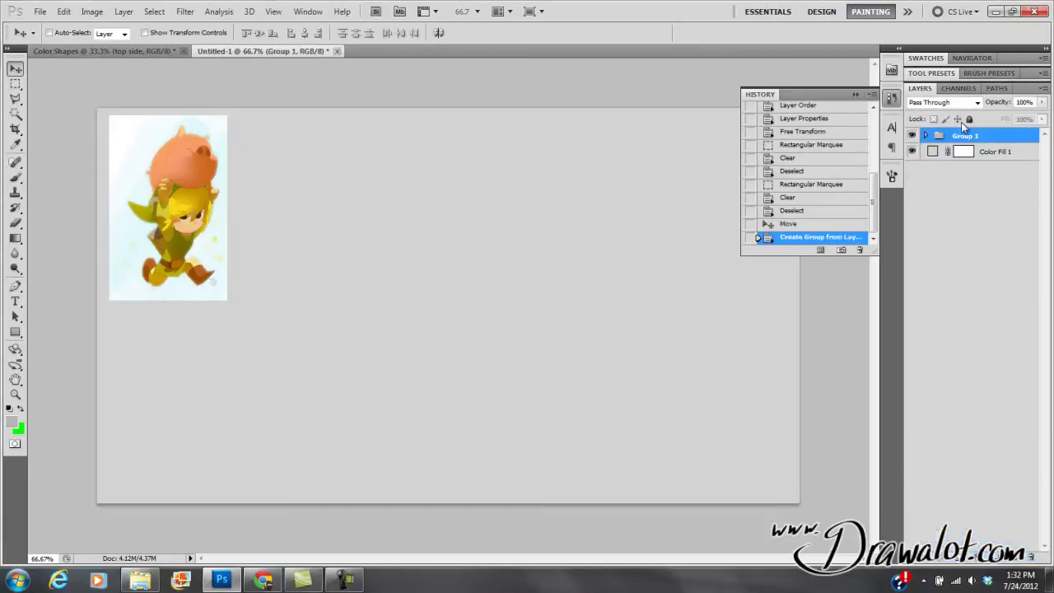
double_click(960, 137)
text(ref)
key(Return)
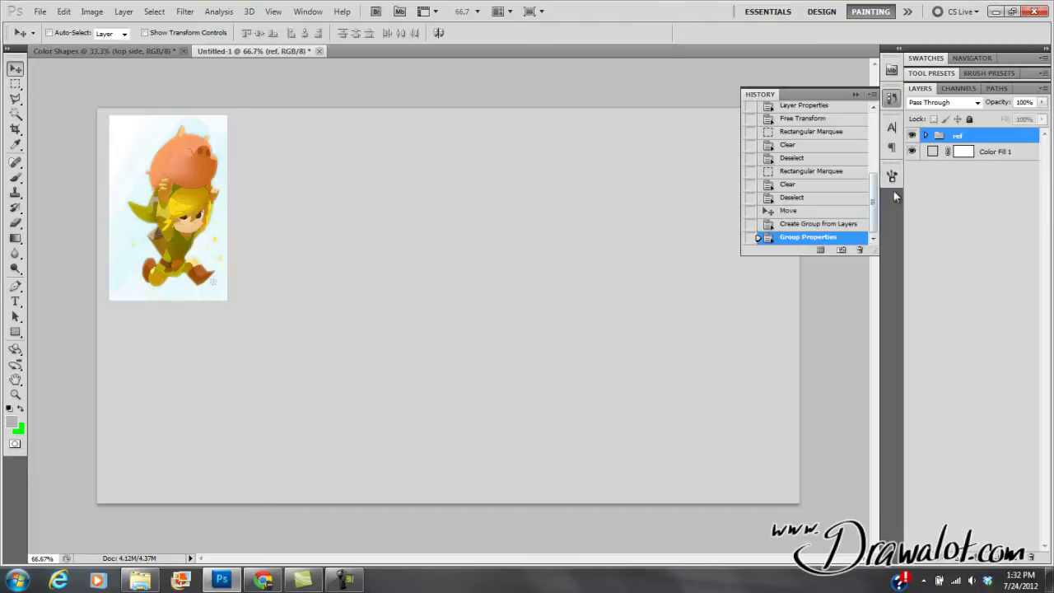
click(856, 96)
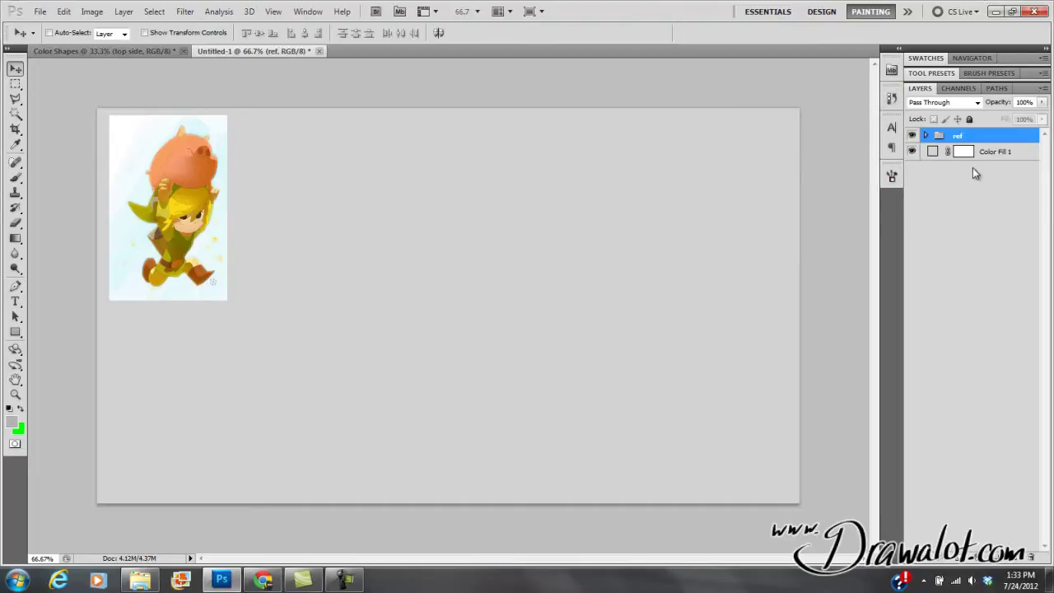
Select the color fill layer and set up the Brush tool with Normal blending mode and a 70 px size
click(939, 152)
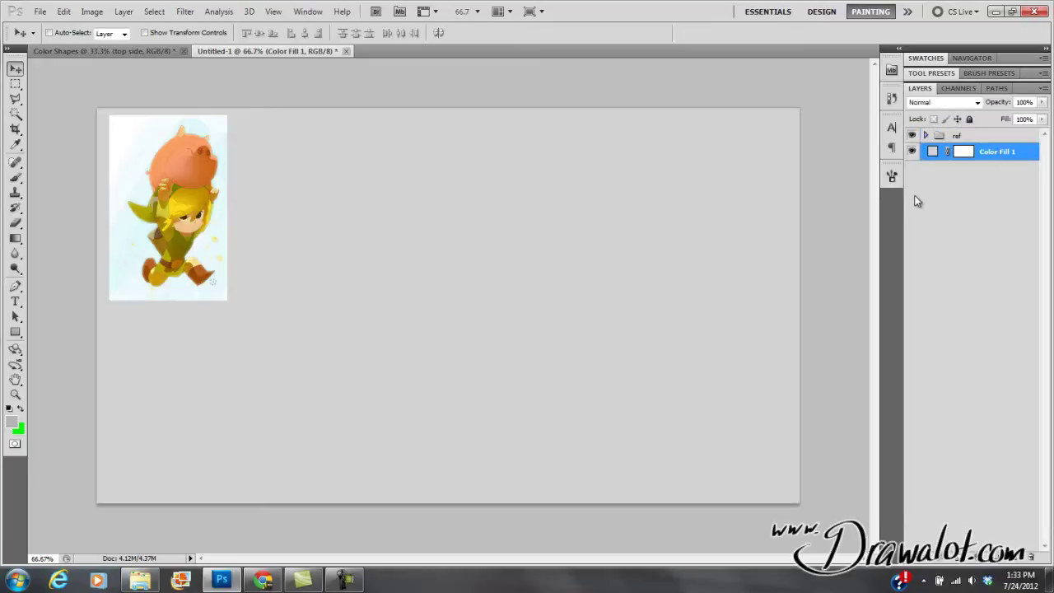
click(15, 179)
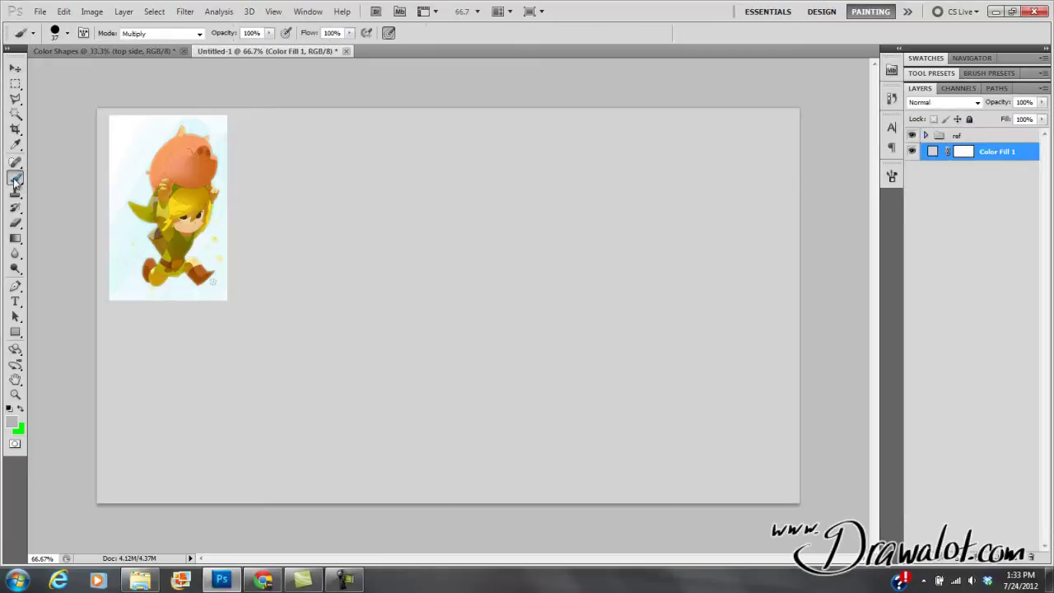
click(198, 33)
click(193, 47)
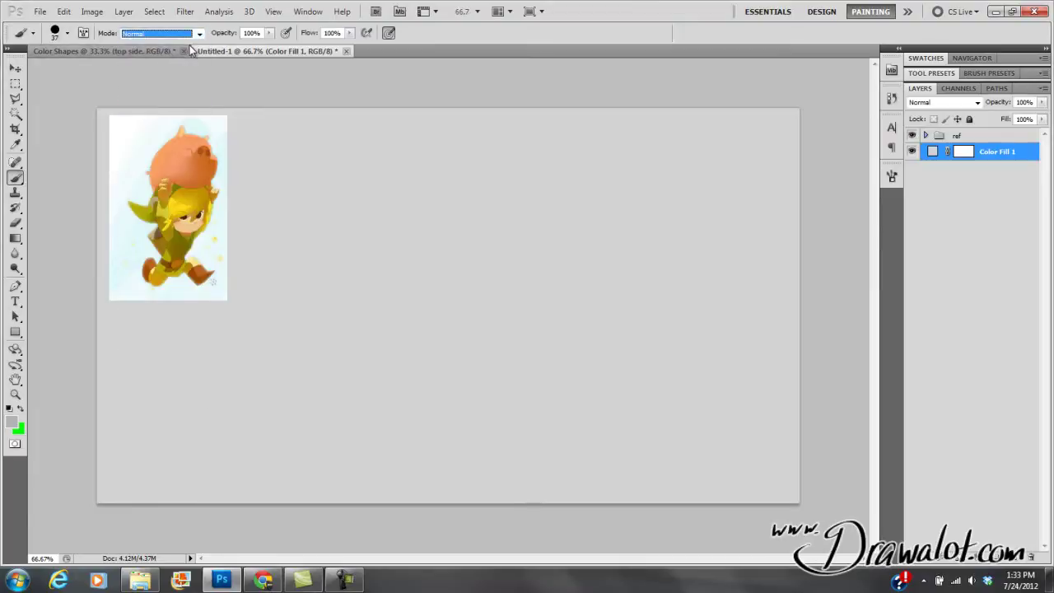
click(68, 34)
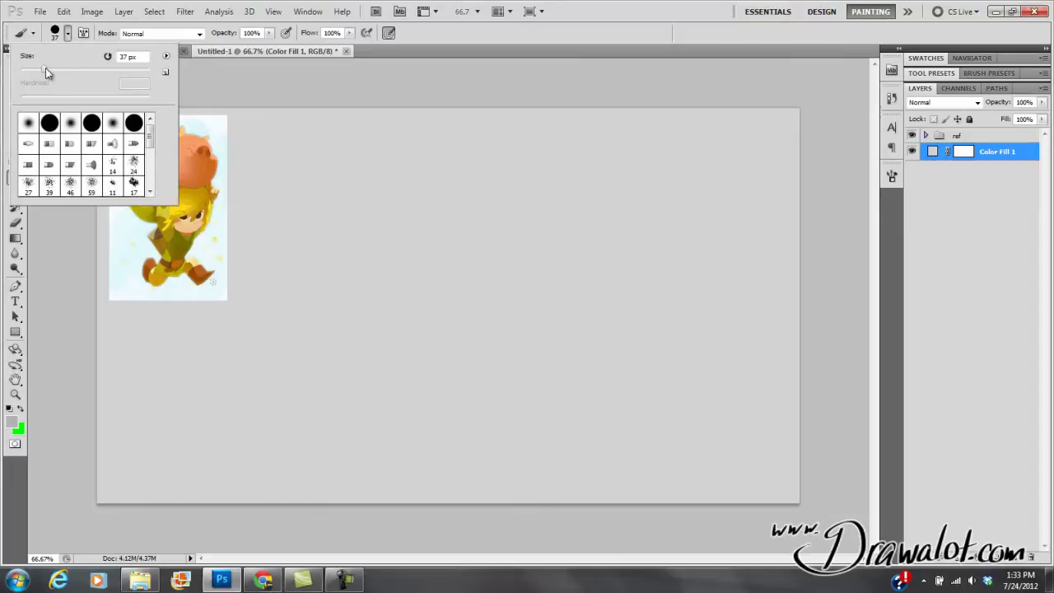
drag(77, 70, 61, 72)
click(68, 35)
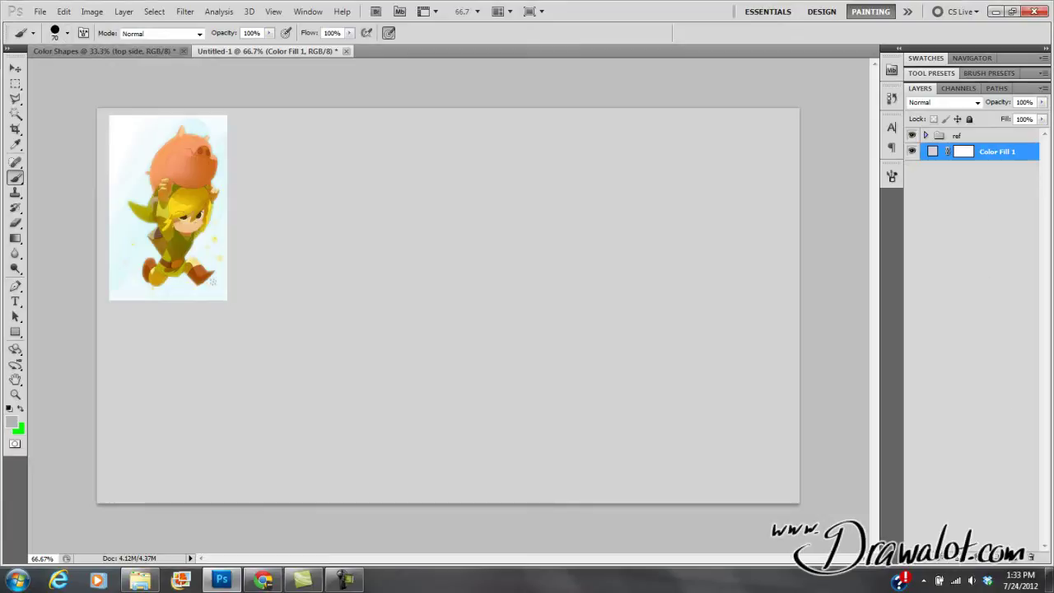
click(1014, 560)
key(ctrl+z)
click(123, 11)
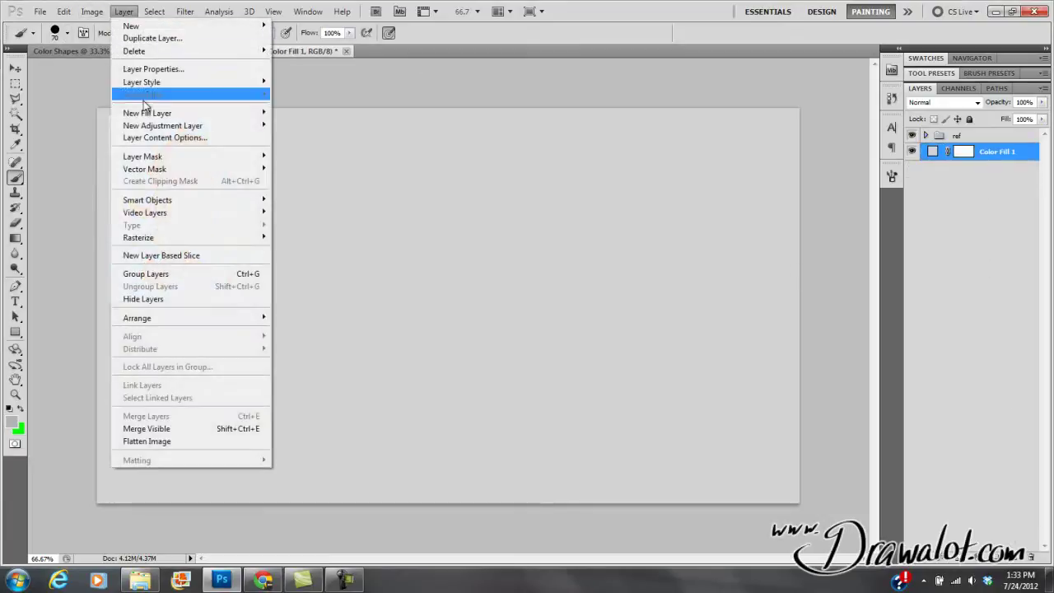
mouse_move(146, 26)
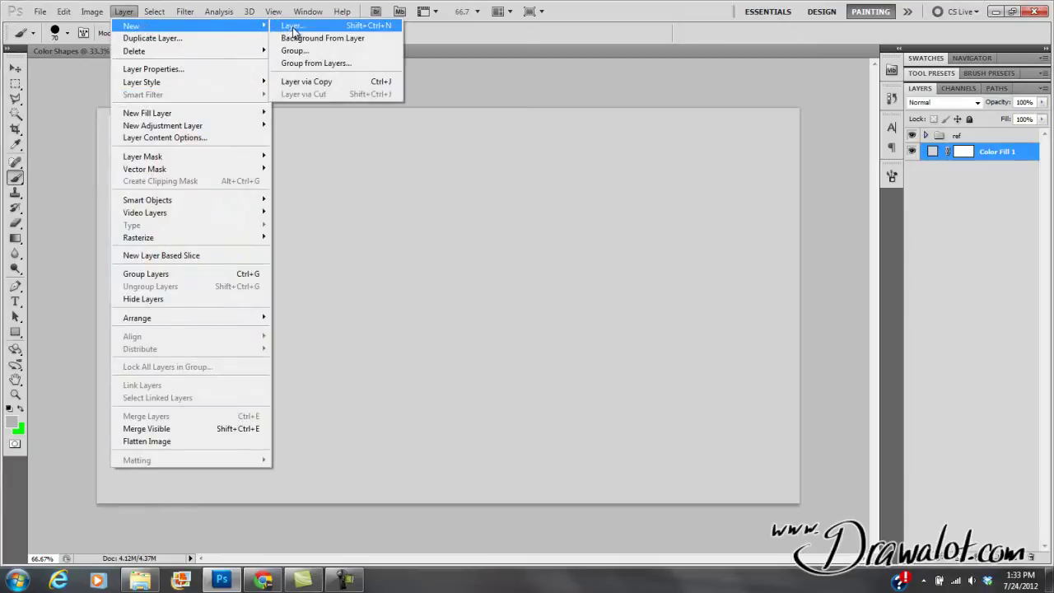
click(125, 10)
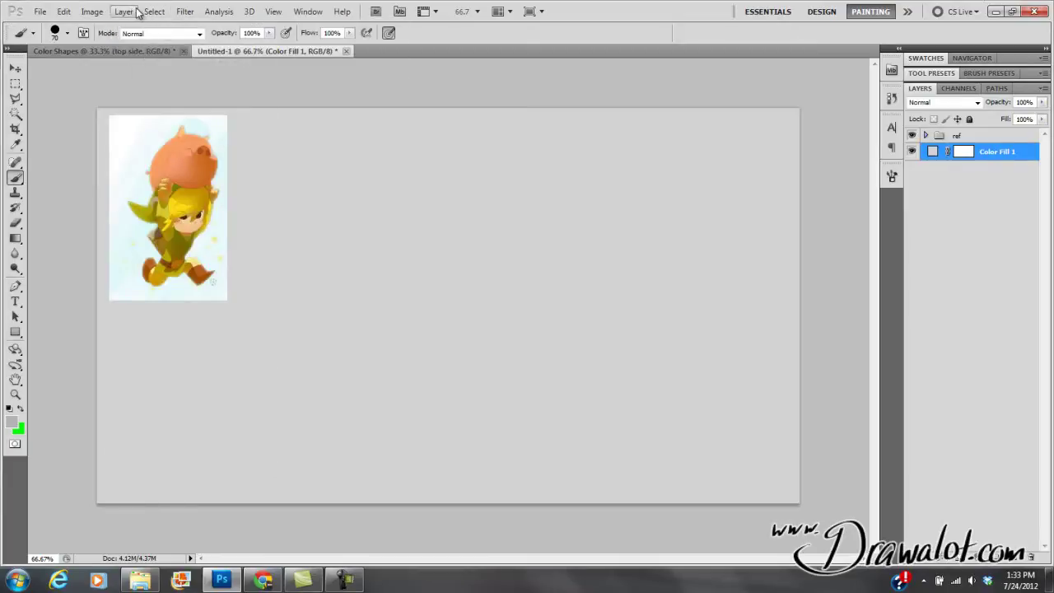
Create a new layer named "sketch" directly above the color fill layer
key(ctrl+shift+n)
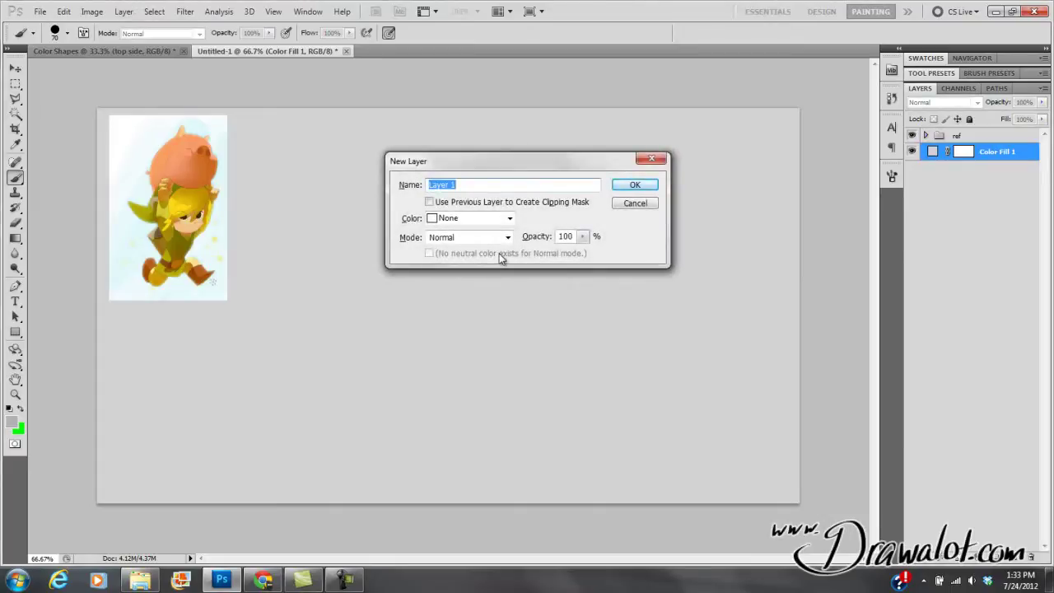
text(sketch)
key(Return)
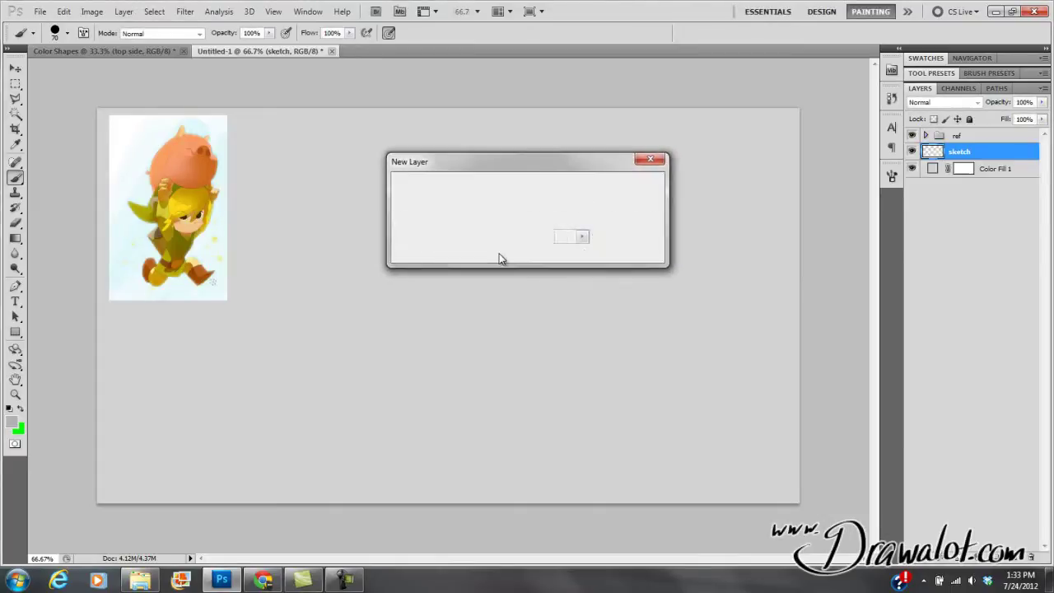
Lock the ref group completely and make the sketch layer the active layer
click(931, 173)
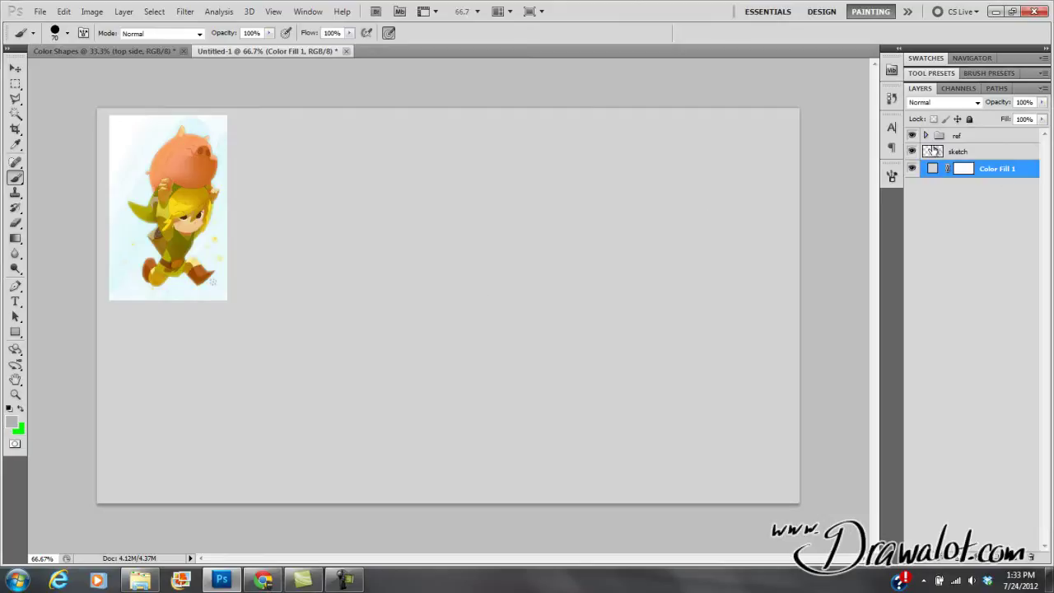
click(935, 160)
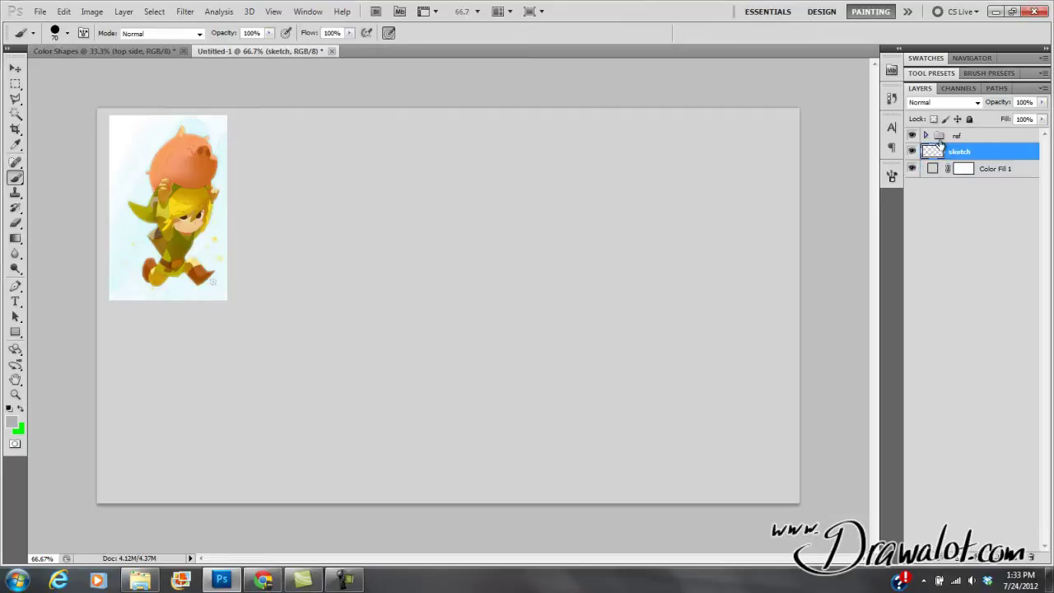
click(947, 140)
click(970, 120)
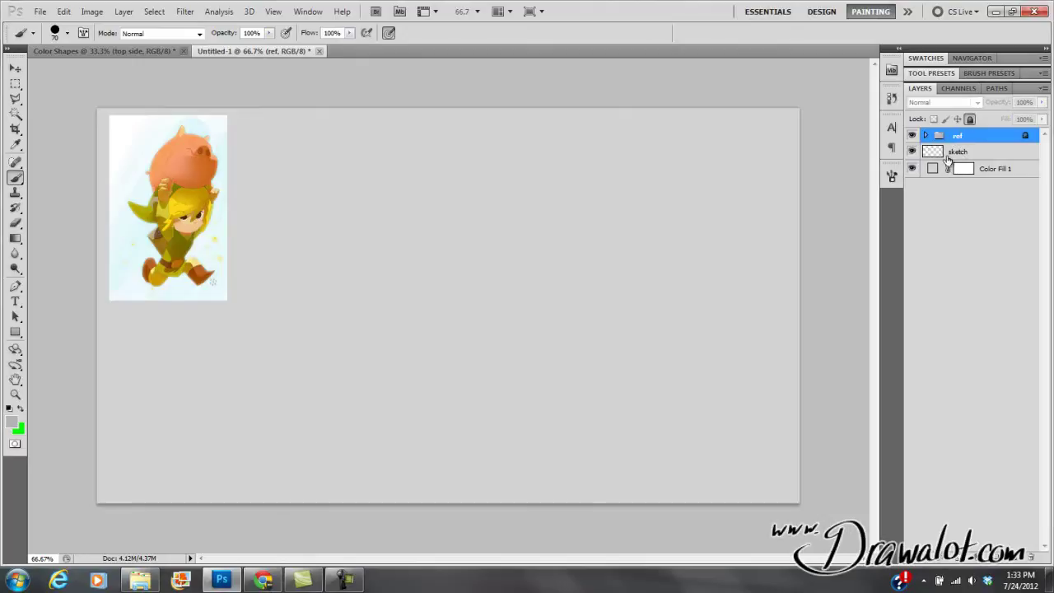
click(933, 169)
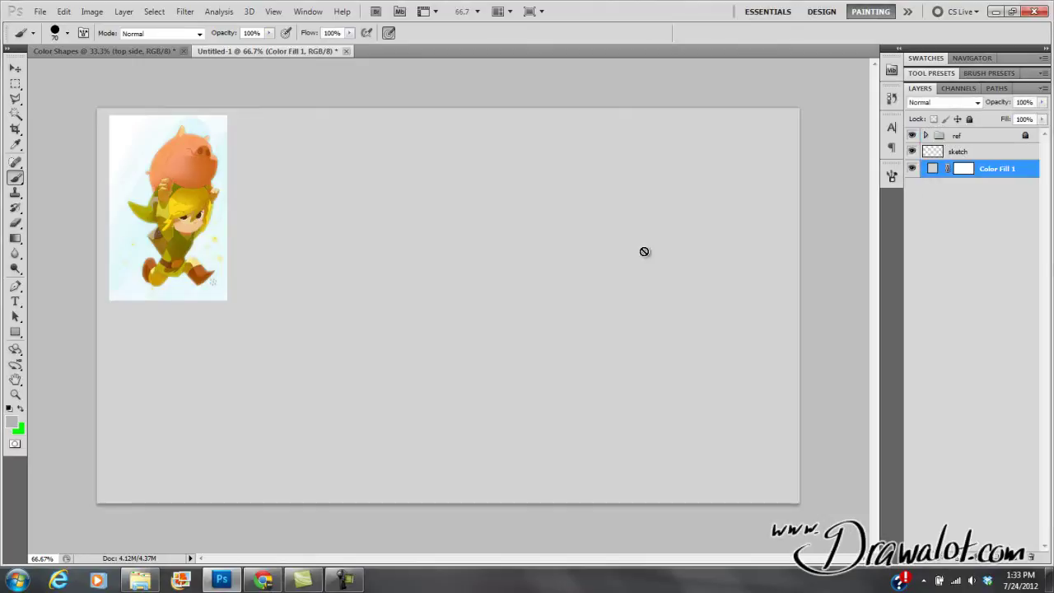
click(936, 153)
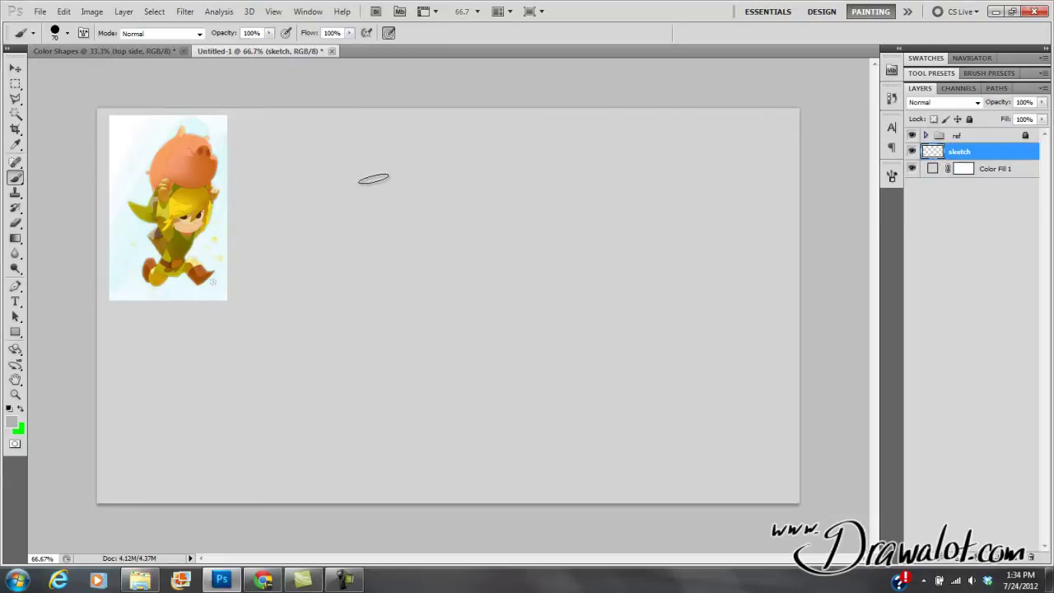
Try the 39 px custom brush preset with the blending mode kept at Normal
click(68, 35)
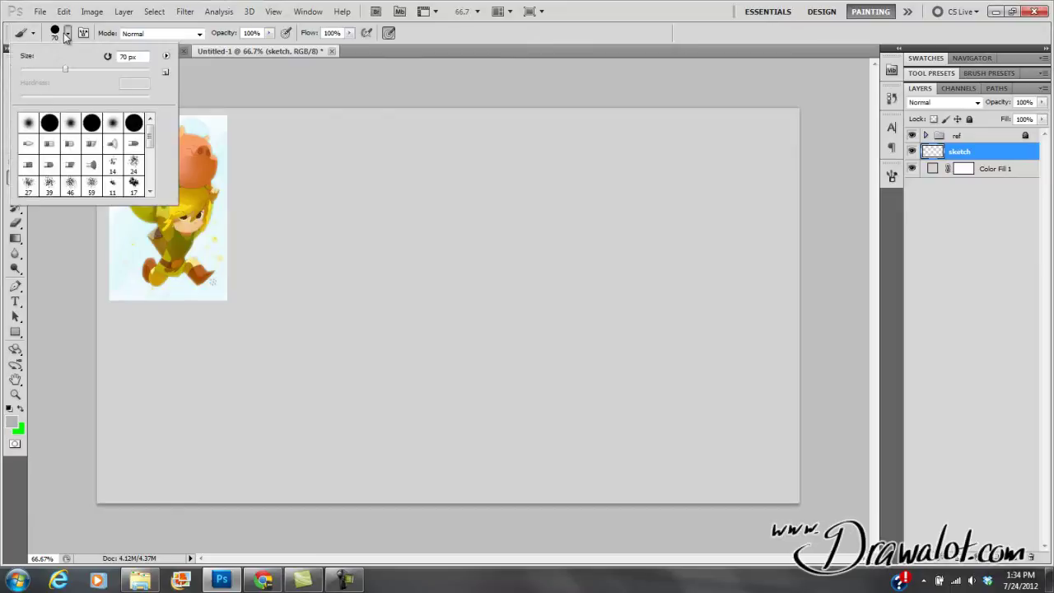
mouse_move(150, 142)
mouse_down()
mouse_move(155, 189)
mouse_move(153, 153)
mouse_move(148, 183)
mouse_up()
click(73, 190)
click(399, 239)
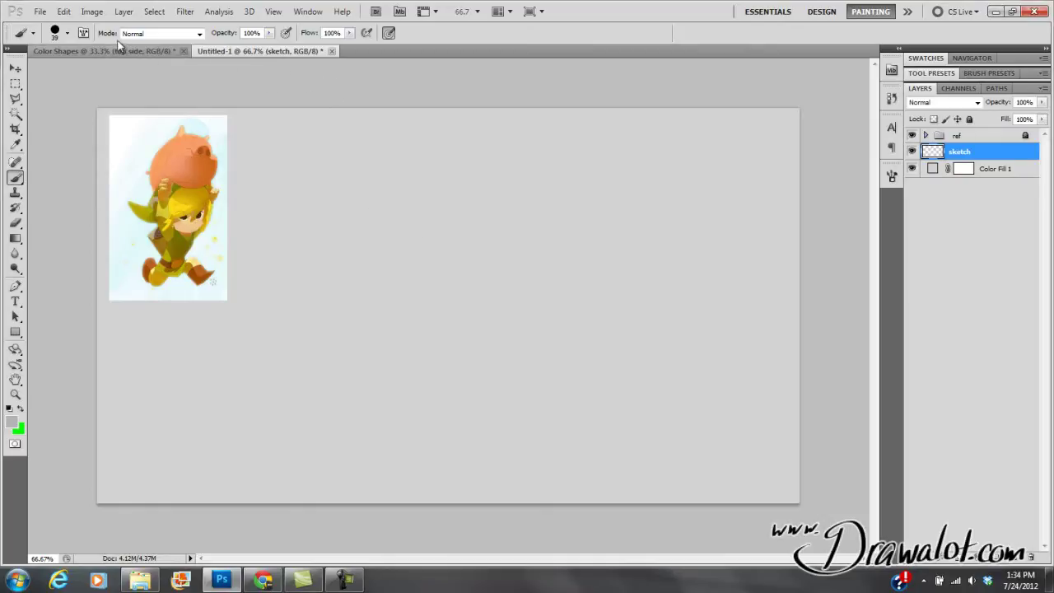
click(166, 34)
click(163, 37)
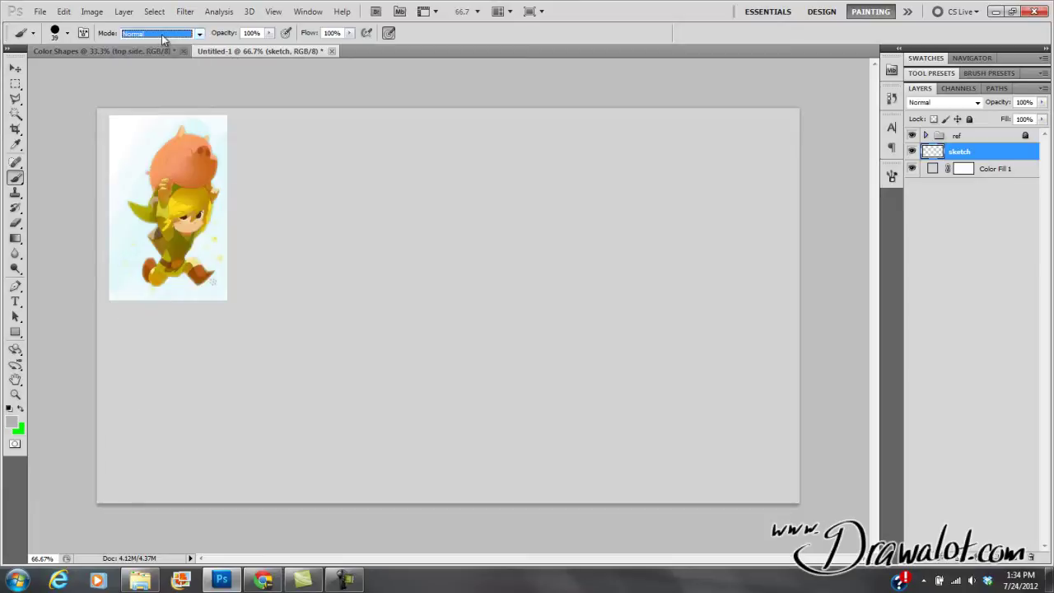
Choose the standard hard round brush preset at 49 px with 100% hardness
click(65, 37)
drag(46, 73, 64, 84)
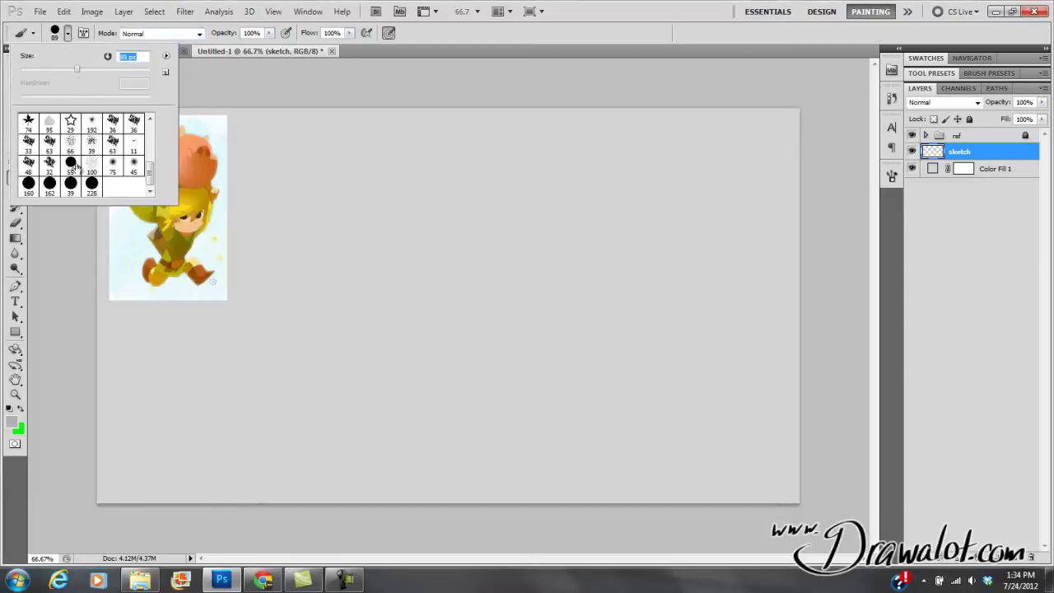
click(30, 184)
click(59, 185)
drag(147, 176, 149, 136)
click(131, 123)
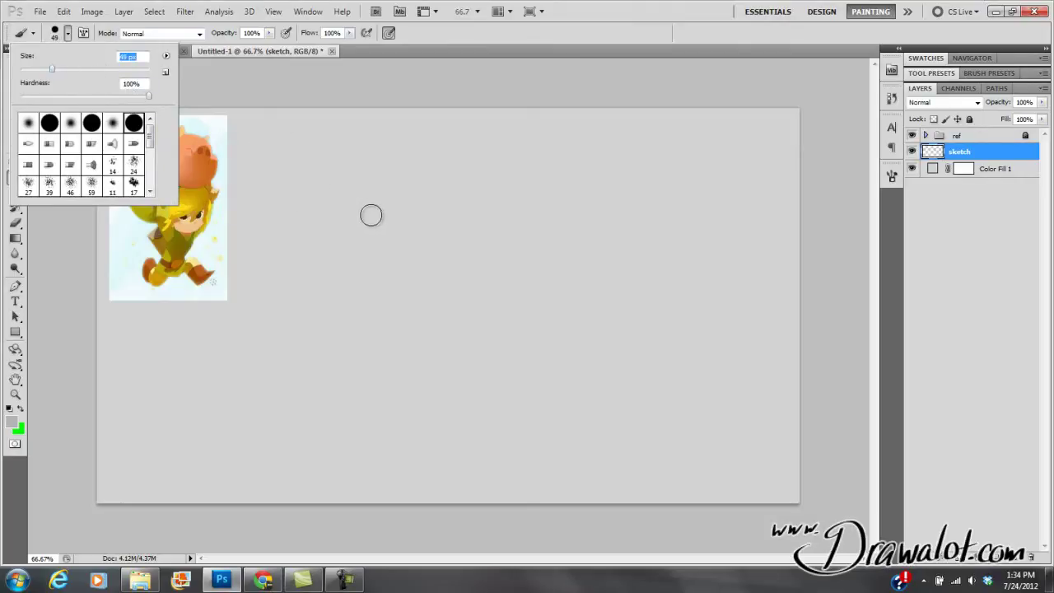
Test the round brush at 0% hardness with a zigzag stroke on the sketch layer, and undo the stroke
drag(148, 97, 12, 97)
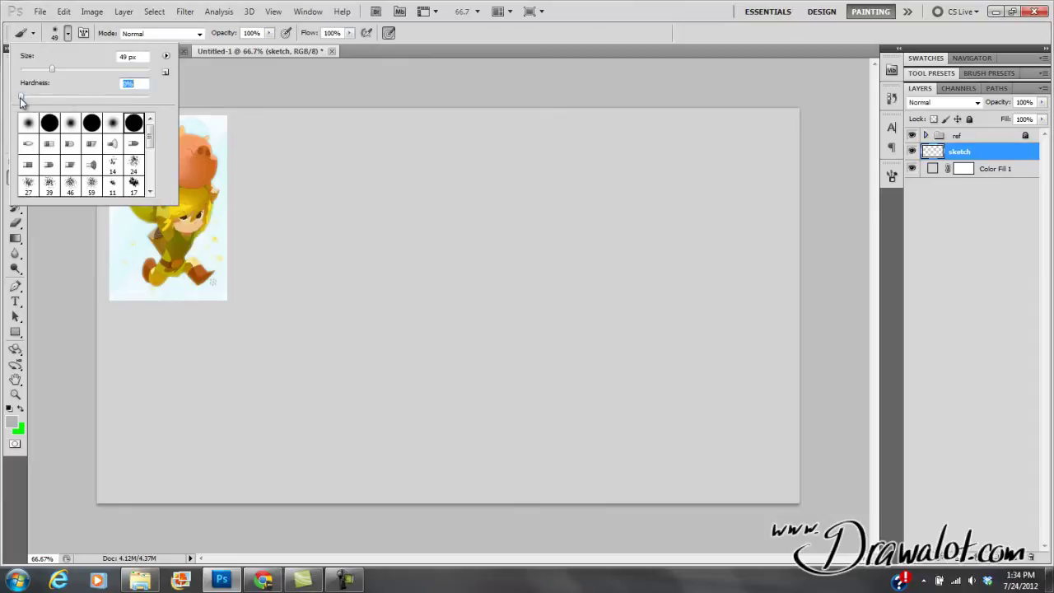
mouse_move(341, 180)
mouse_down()
mouse_move(370, 303)
mouse_move(522, 311)
mouse_move(581, 329)
mouse_up()
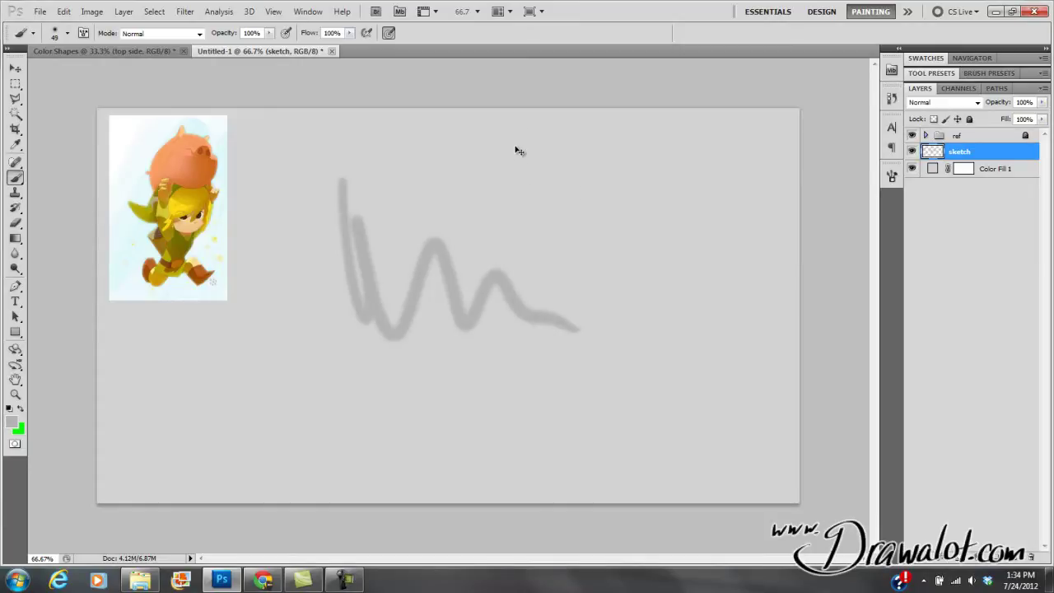
key(ctrl+z)
Set the brush hardness to 100%, try a long downward stroke beside the reference, and undo it
click(66, 34)
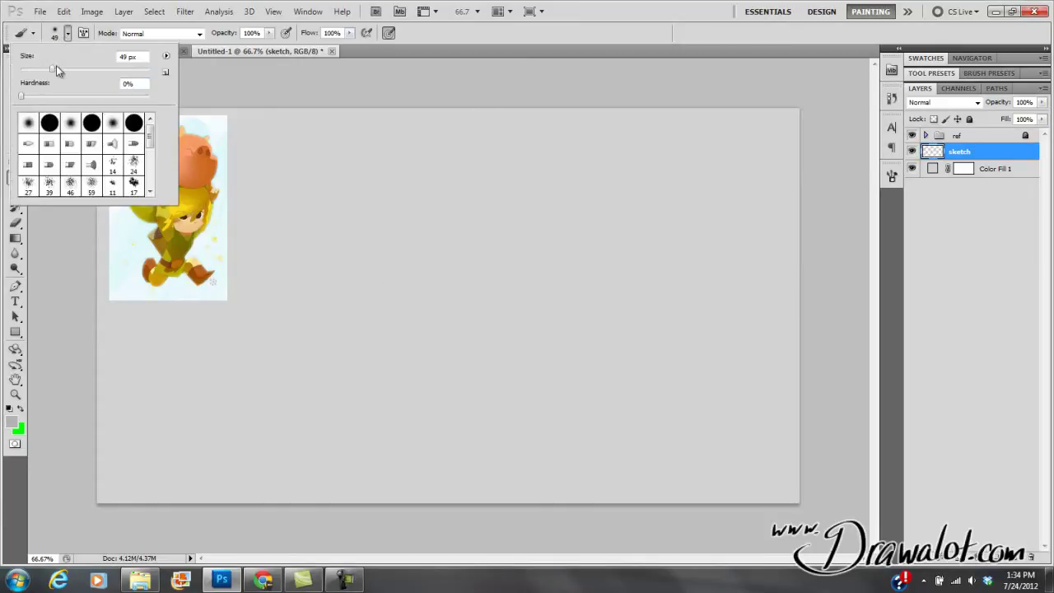
click(22, 100)
drag(350, 175, 381, 380)
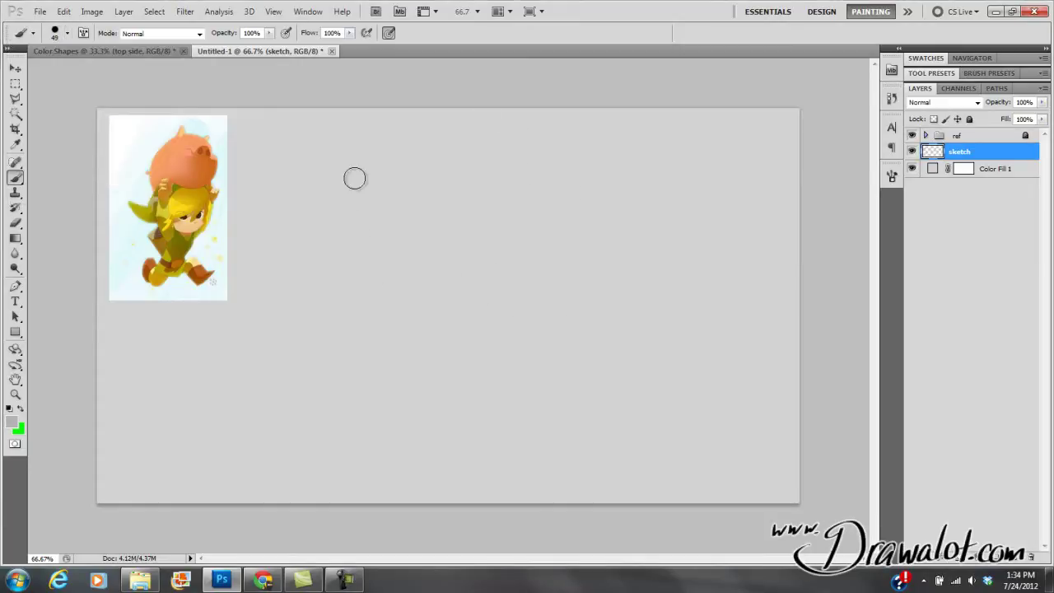
key(ctrl+z)
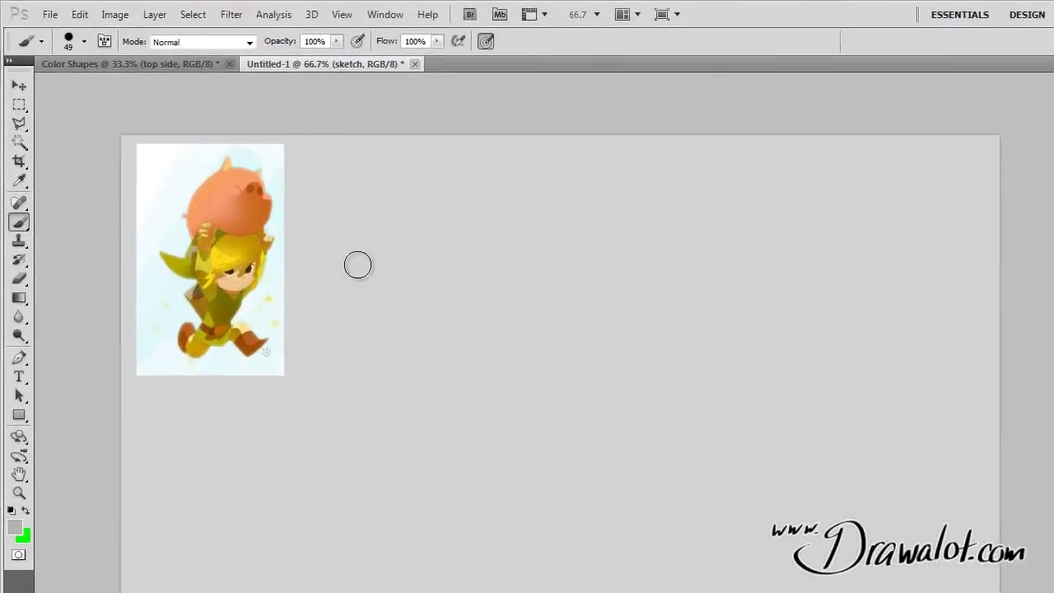
click(83, 42)
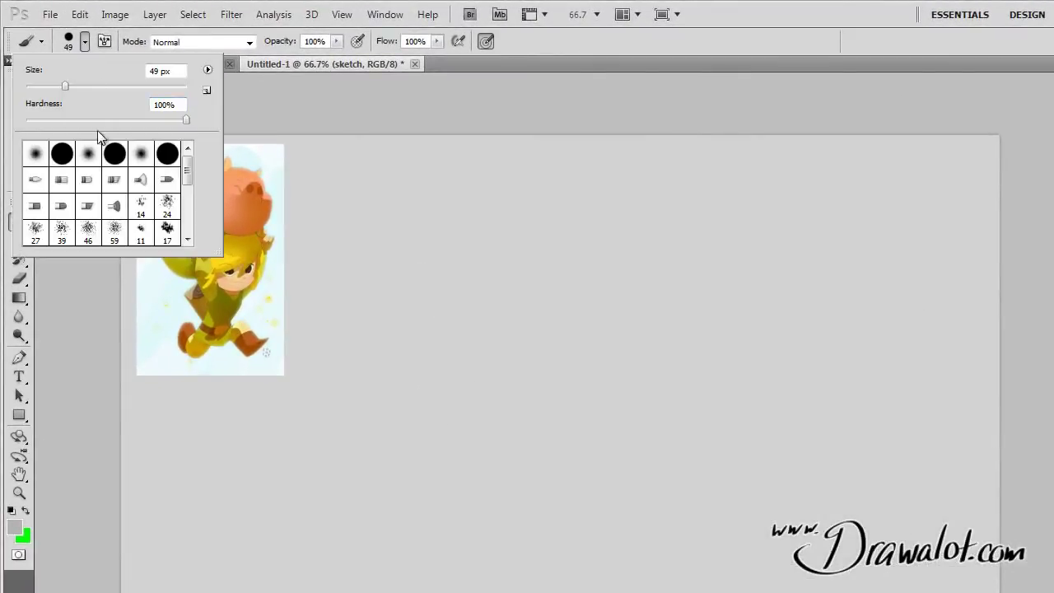
drag(187, 126, 189, 128)
click(558, 54)
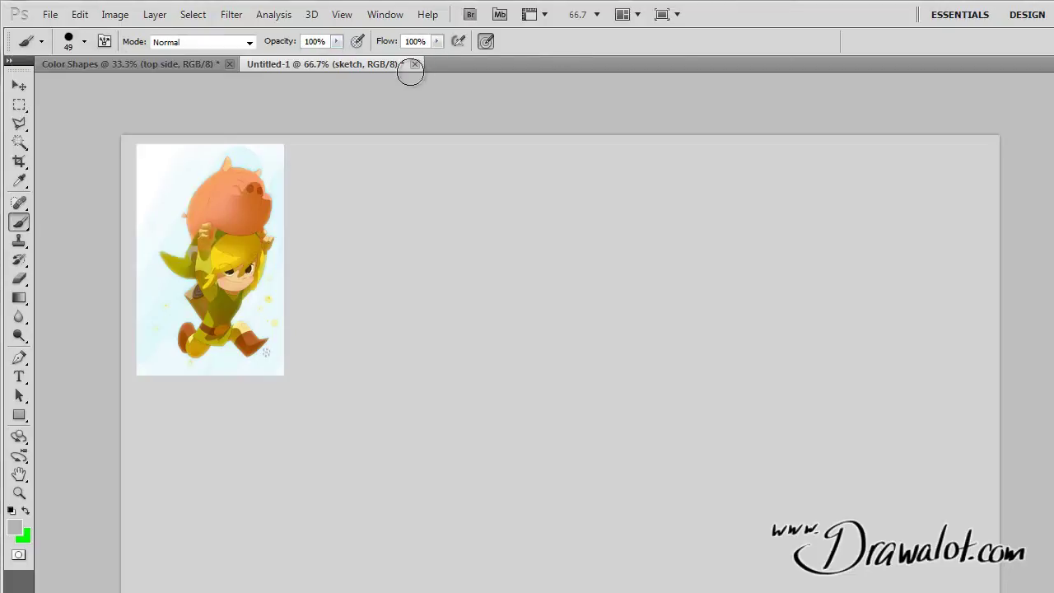
Reset the colours to default black and white, and undo a black test stroke made with the hard brush
click(16, 511)
drag(470, 222, 509, 479)
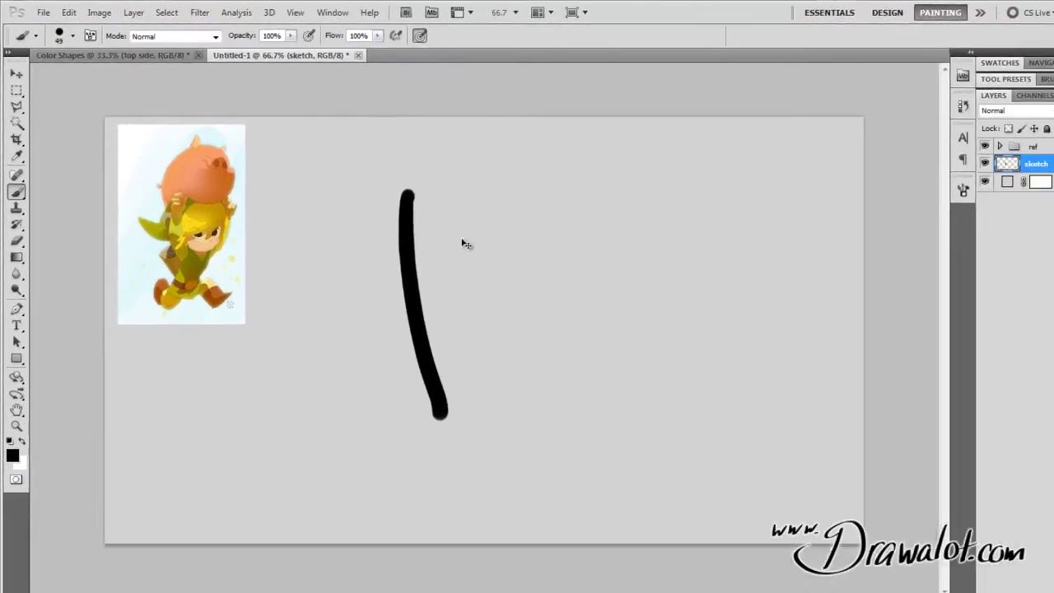
key(ctrl+z)
Test the black brush at 0% hardness with a long diagonal stroke, and undo the stroke
click(83, 41)
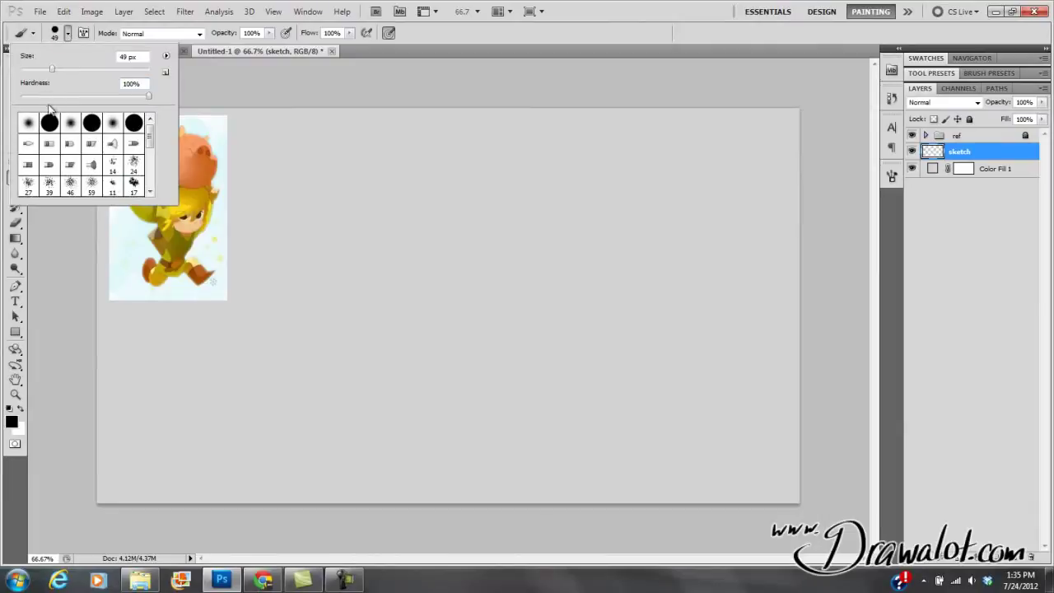
drag(36, 99, 12, 105)
drag(396, 155, 490, 416)
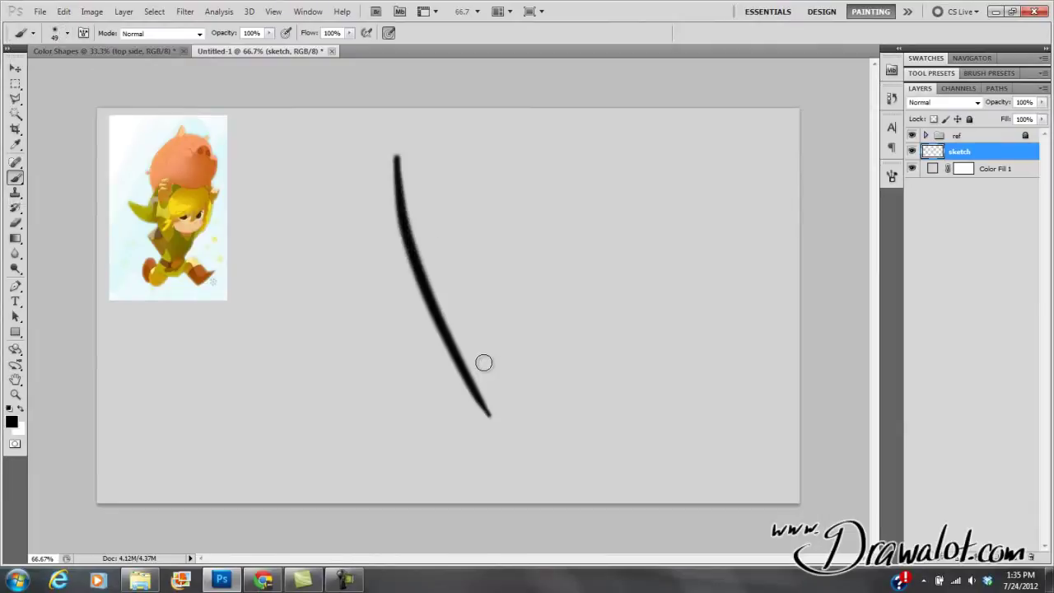
key(ctrl+z)
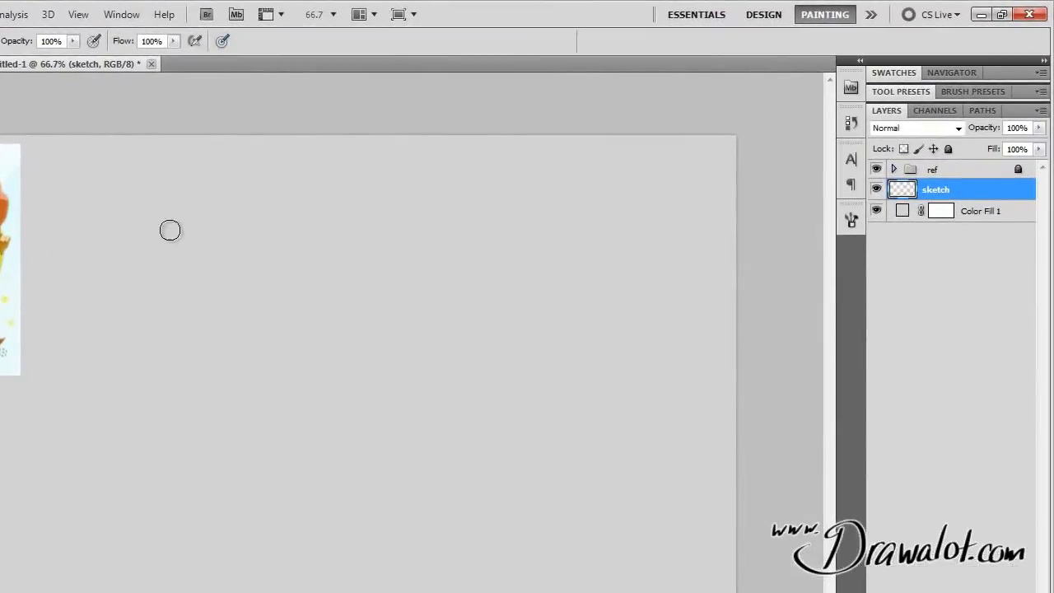
Draw soft, uniform-width test strokes in a rough H shape with pen pressure for size turned off
drag(215, 239, 266, 489)
drag(338, 251, 362, 417)
drag(254, 365, 450, 341)
Turn on tablet pressure control for brush size and draw looping test strokes of varying thickness beside the H shape
click(223, 42)
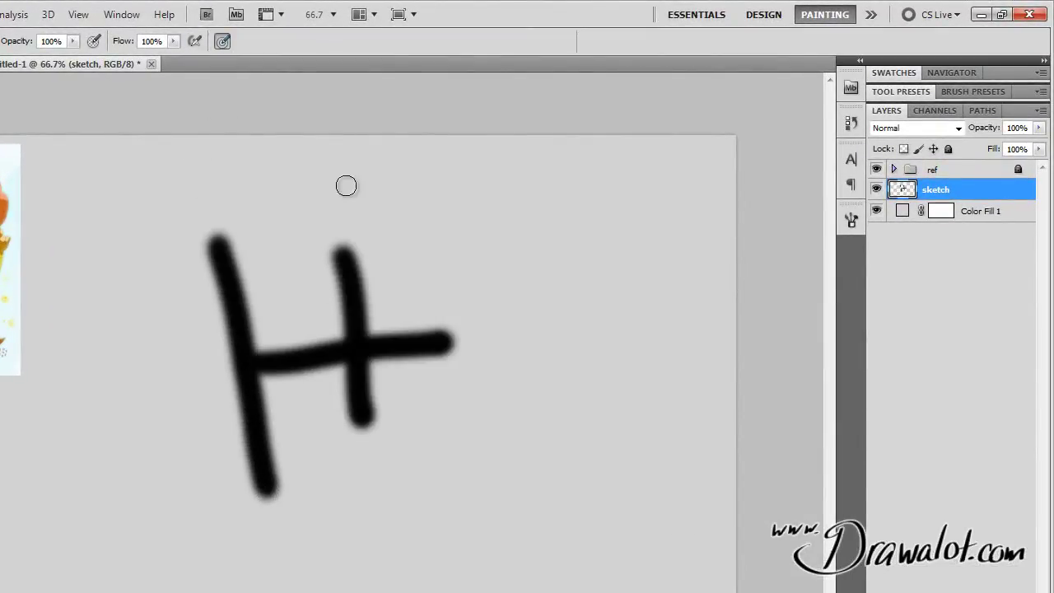
drag(549, 195, 555, 508)
mouse_move(614, 205)
mouse_down()
mouse_move(551, 333)
mouse_move(424, 403)
mouse_up()
mouse_move(414, 495)
mouse_down()
mouse_move(515, 456)
mouse_move(652, 301)
mouse_move(681, 191)
mouse_move(552, 324)
mouse_move(565, 505)
mouse_move(586, 526)
mouse_up()
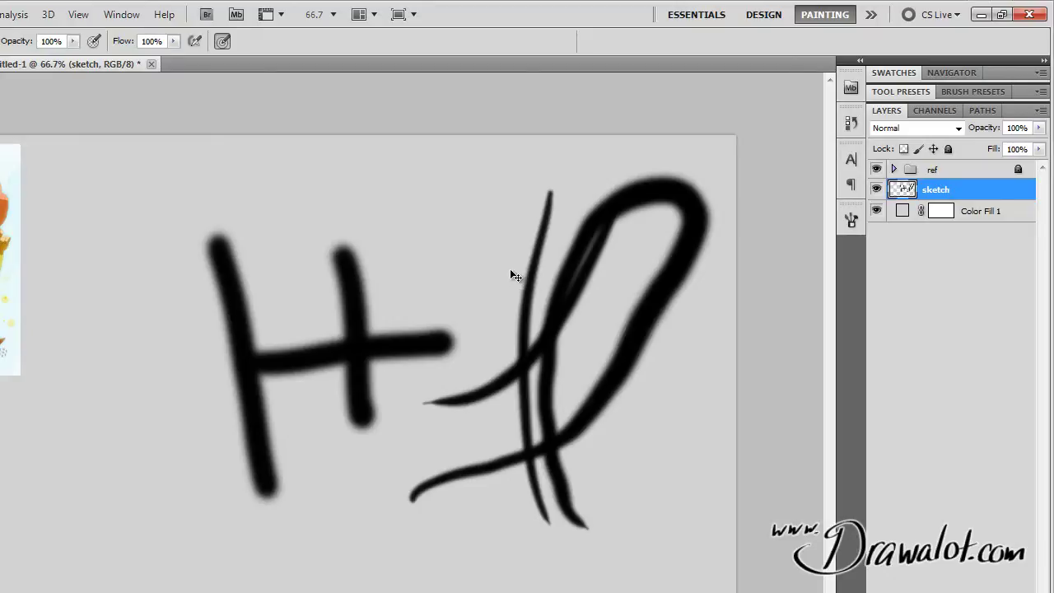
Select everything on the sketch layer, delete the test strokes, and clear the selection
key(ctrl+a)
key(Delete)
key(ctrl+d)
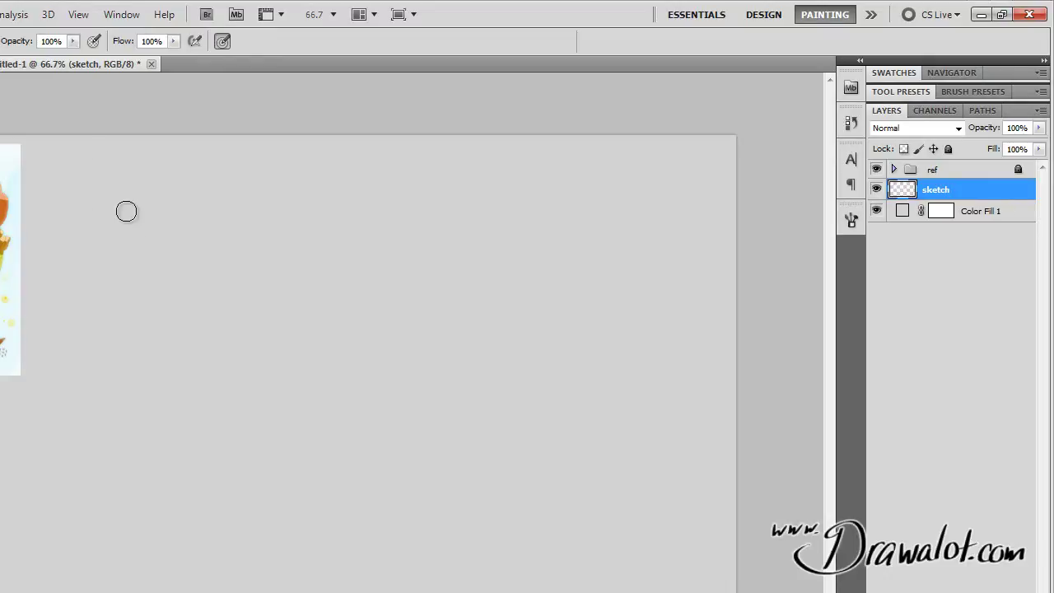
Test a 174 px brush with a broad zigzag stroke across the canvas, and clear the stroke
right_click(189, 257)
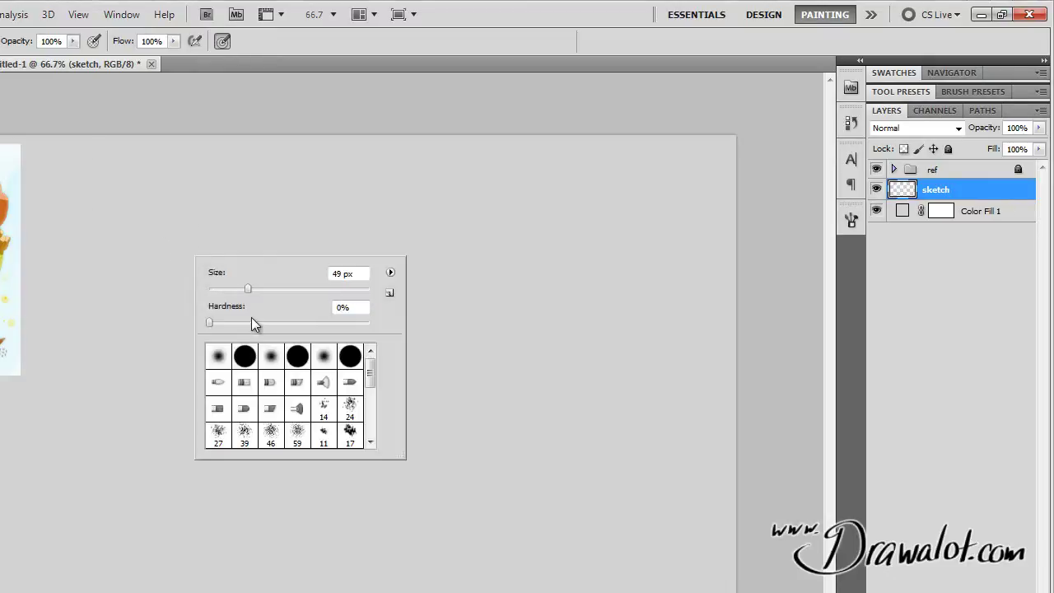
drag(251, 287, 323, 289)
mouse_move(151, 229)
mouse_down()
mouse_move(152, 442)
mouse_move(257, 341)
mouse_up()
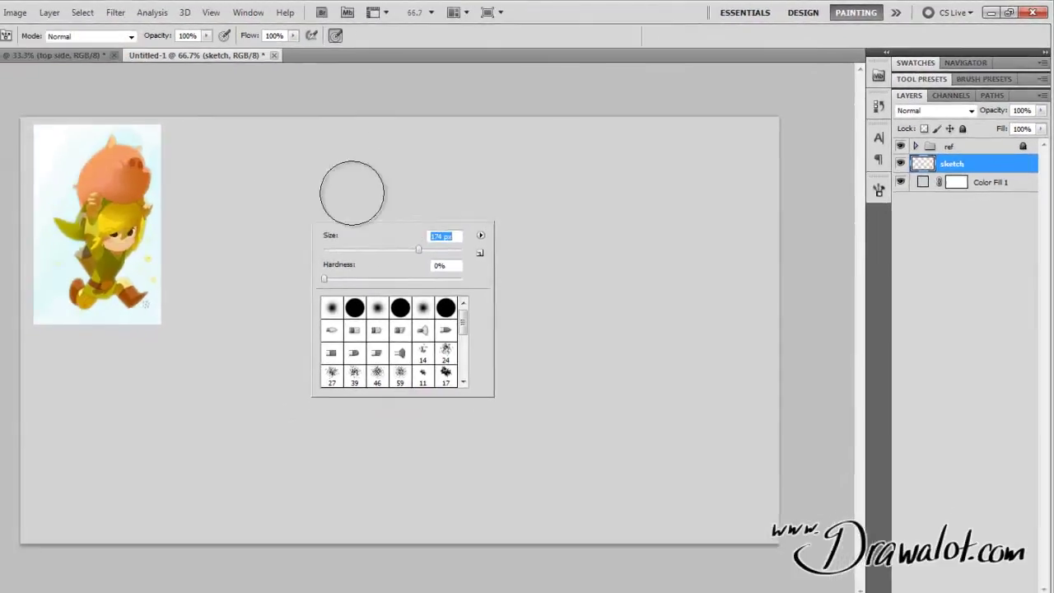
drag(417, 273, 680, 289)
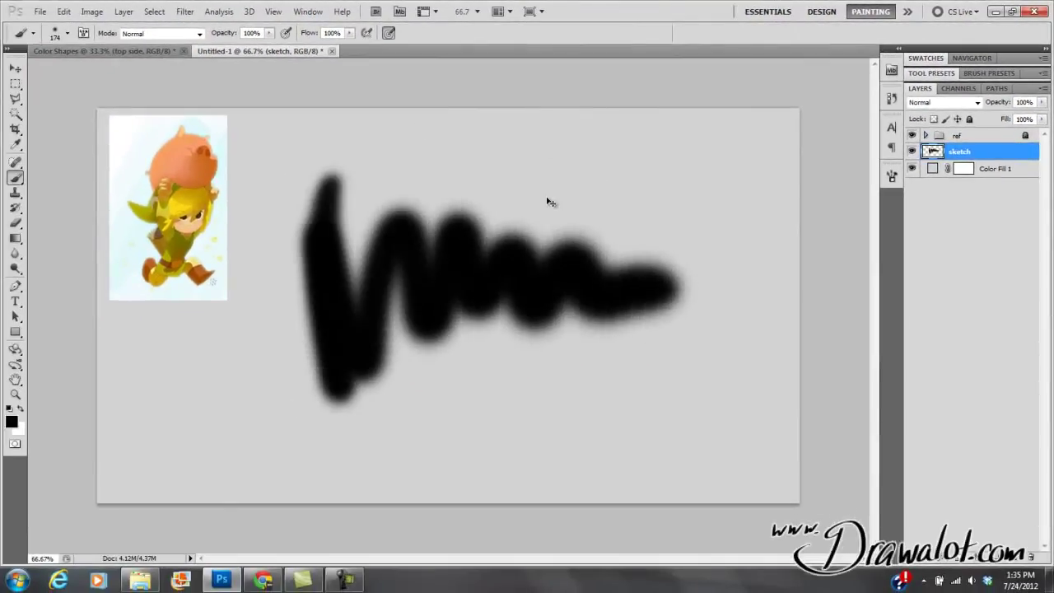
key(Delete)
Test an 8 px brush with a thin scribble on the sketch layer, and clear the scribble
right_click(440, 202)
drag(453, 226, 442, 226)
mouse_move(336, 195)
mouse_down()
mouse_move(542, 309)
mouse_move(601, 293)
mouse_up()
key(Delete)
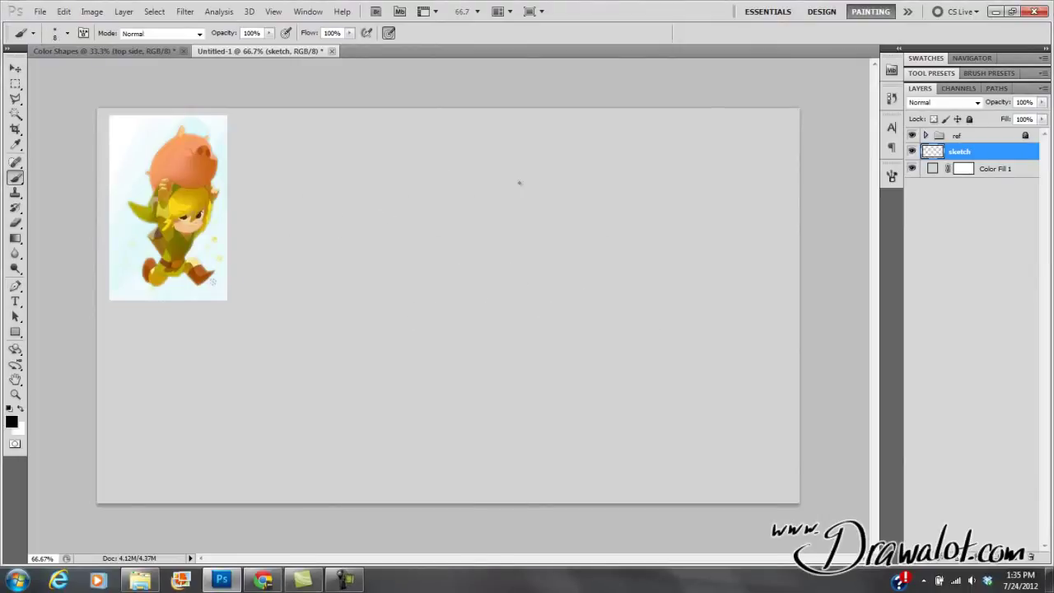
Set the brush to 32 px and 100% hardness, and check its opacity and flow settings
right_click(454, 202)
drag(474, 236, 491, 236)
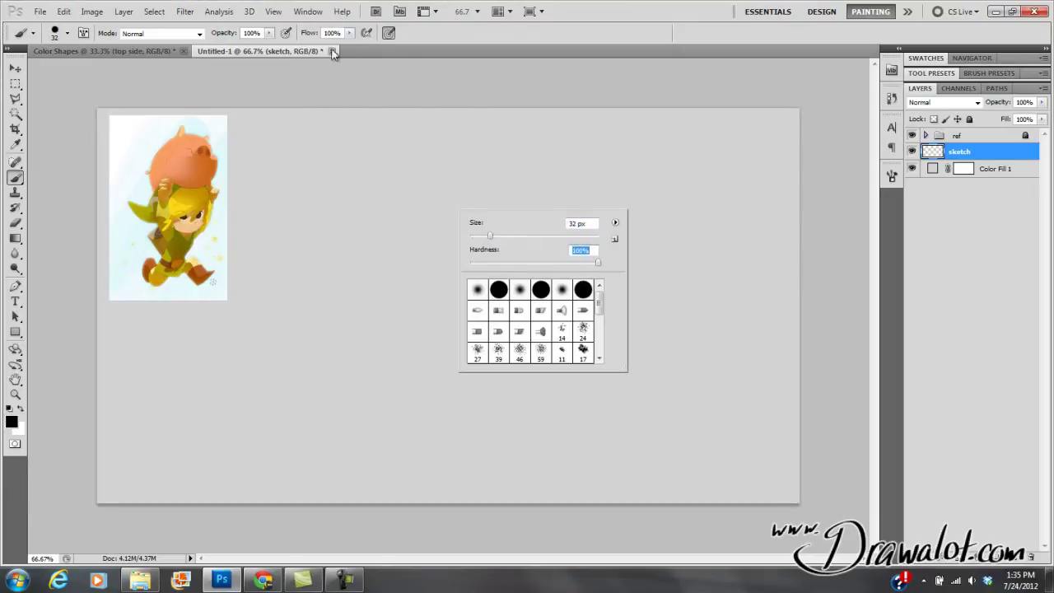
click(270, 35)
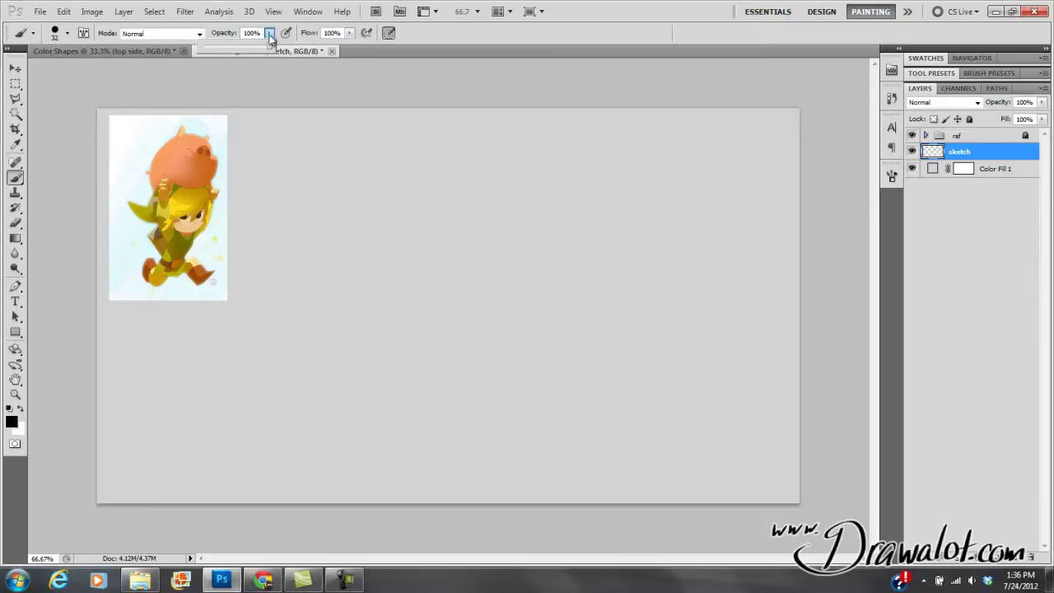
click(349, 35)
click(349, 36)
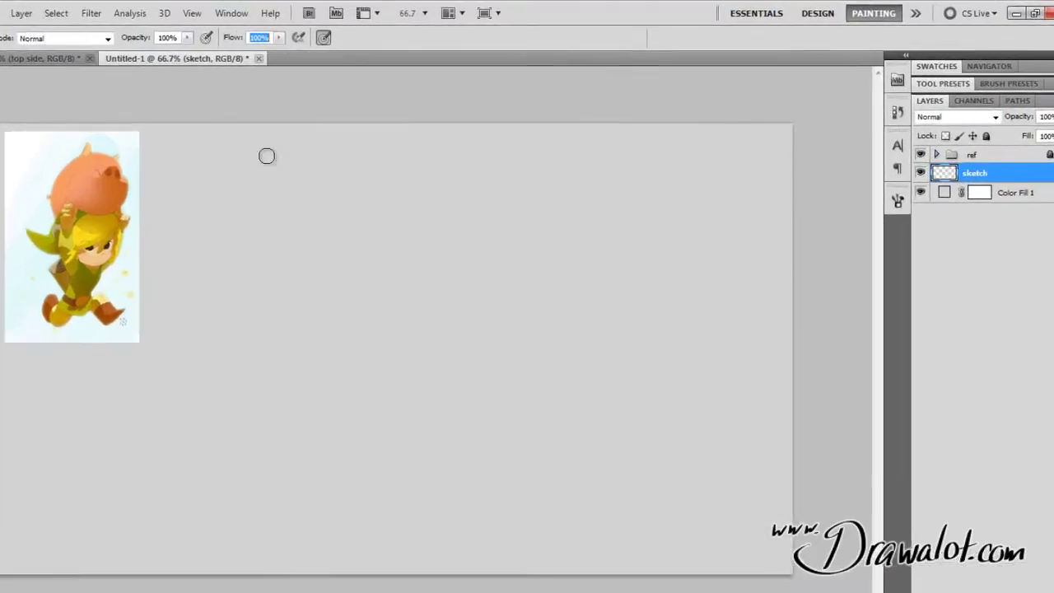
Draw two crossing test strokes at 100% opacity and flow, and undo both
drag(366, 178, 418, 379)
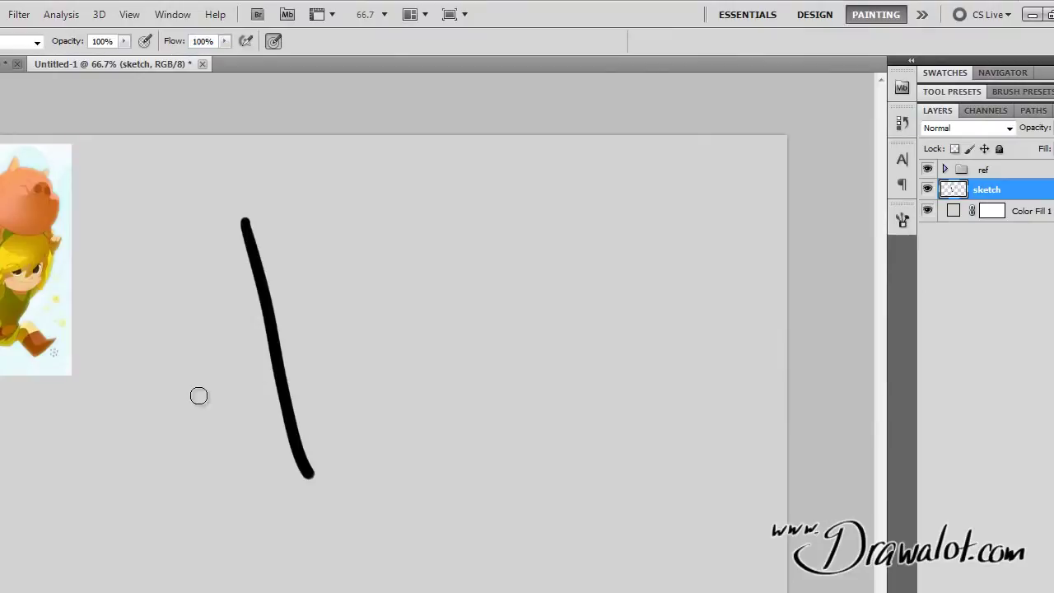
drag(192, 399, 396, 323)
key(ctrl+alt+z)
key(ctrl+alt+z)
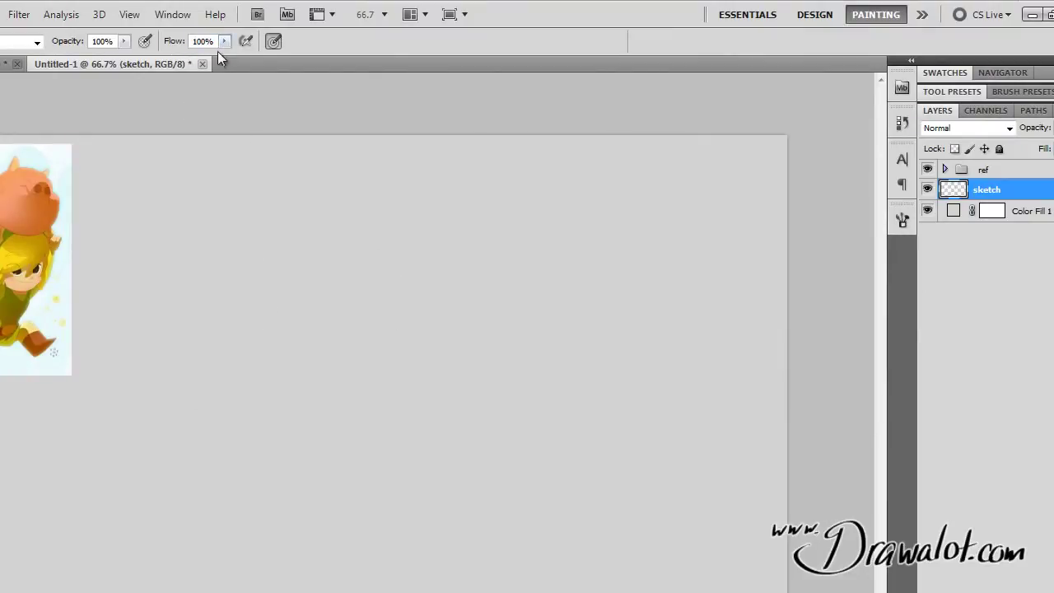
Set the brush opacity to 15% and draw four overlapping test strokes on the sketch layer
click(123, 41)
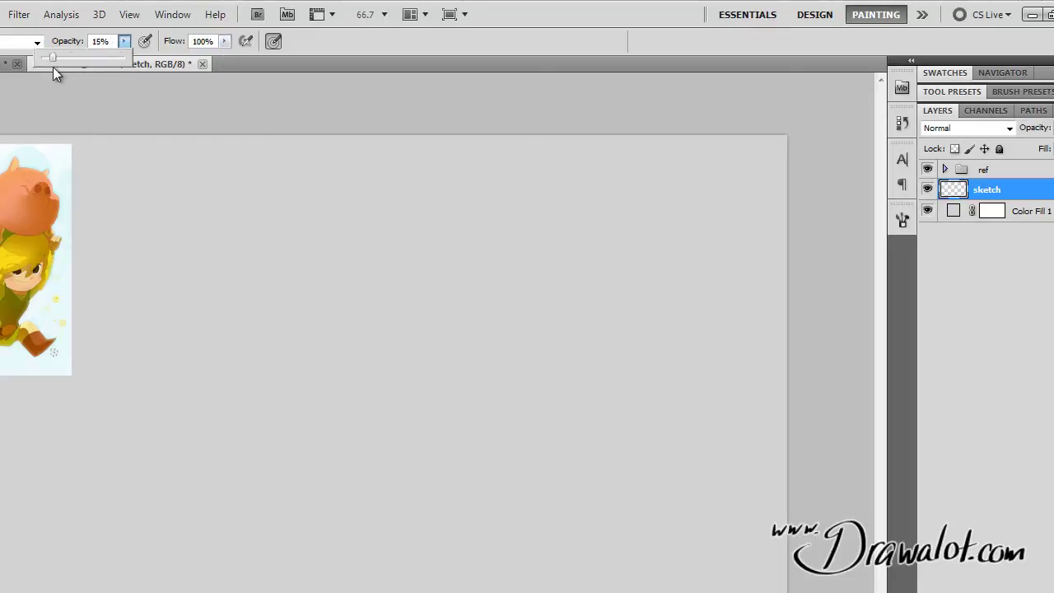
drag(200, 237, 245, 491)
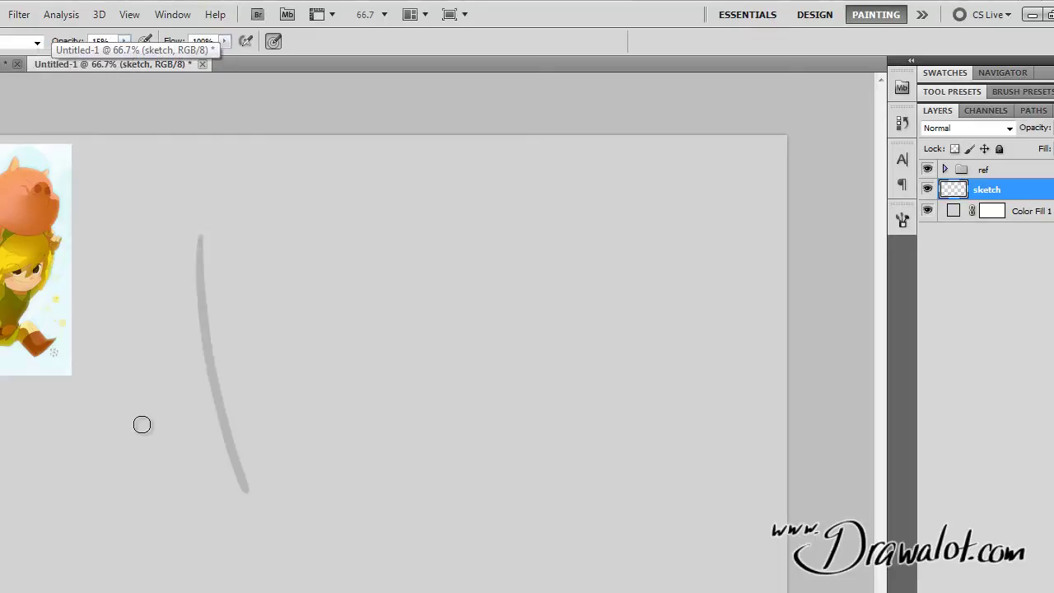
drag(138, 433, 337, 311)
drag(313, 258, 309, 460)
drag(258, 427, 271, 425)
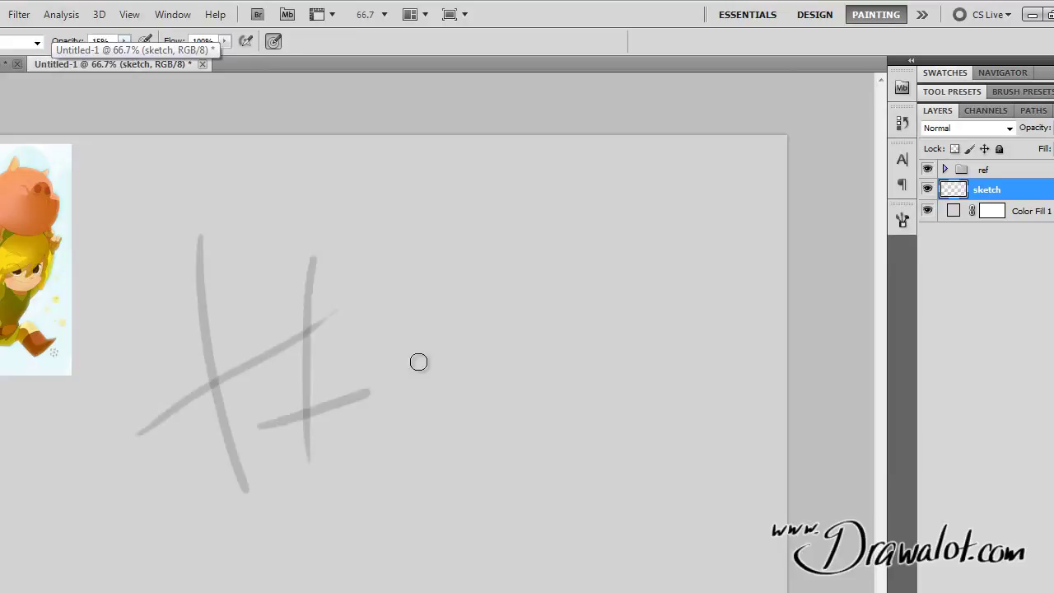
Shade overlapping patches beside the test strokes at 15% opacity to compare the tone build-up
mouse_move(297, 379)
mouse_down()
mouse_move(375, 309)
mouse_move(292, 349)
mouse_move(329, 280)
mouse_move(337, 384)
mouse_move(313, 339)
mouse_move(341, 294)
mouse_move(349, 316)
mouse_move(323, 287)
mouse_move(329, 301)
mouse_move(341, 287)
mouse_move(313, 334)
mouse_move(327, 299)
mouse_move(295, 449)
mouse_up()
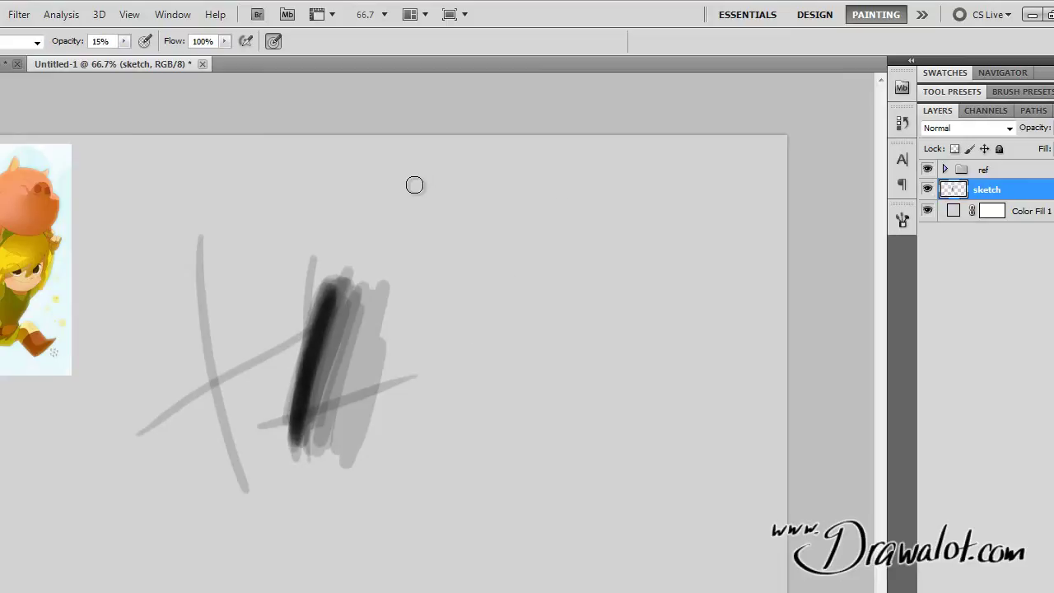
drag(398, 250, 393, 258)
mouse_move(374, 461)
mouse_down()
mouse_move(428, 223)
mouse_move(420, 436)
mouse_move(486, 255)
mouse_move(472, 339)
mouse_move(433, 338)
mouse_move(396, 412)
mouse_move(445, 447)
mouse_move(456, 361)
mouse_move(475, 351)
mouse_move(509, 247)
mouse_move(412, 318)
mouse_move(437, 207)
mouse_move(417, 365)
mouse_move(431, 357)
mouse_move(443, 305)
mouse_up()
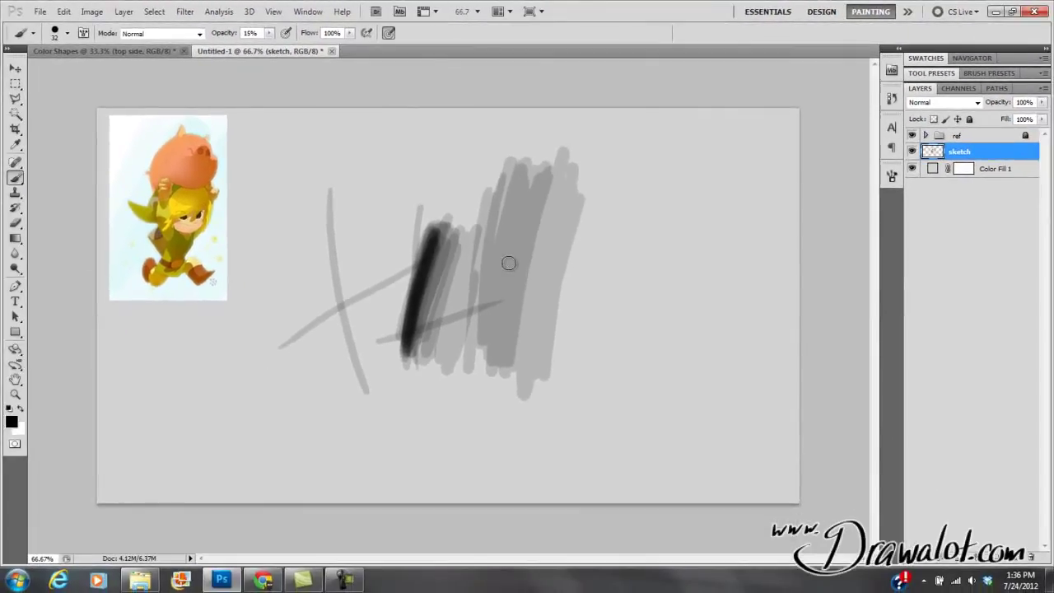
Set the brush opacity to 100% and flow to 15%, and test them with a long retraced stroke beside the shaded patches
click(268, 33)
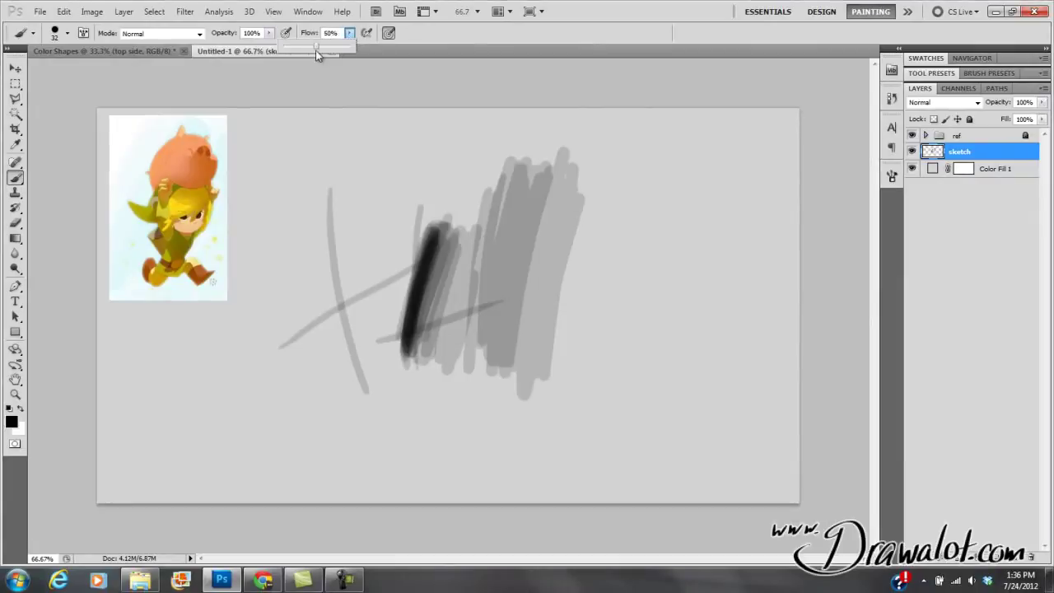
drag(294, 52, 293, 53)
mouse_move(641, 170)
mouse_down()
mouse_move(604, 341)
mouse_move(598, 431)
mouse_up()
drag(606, 338, 598, 433)
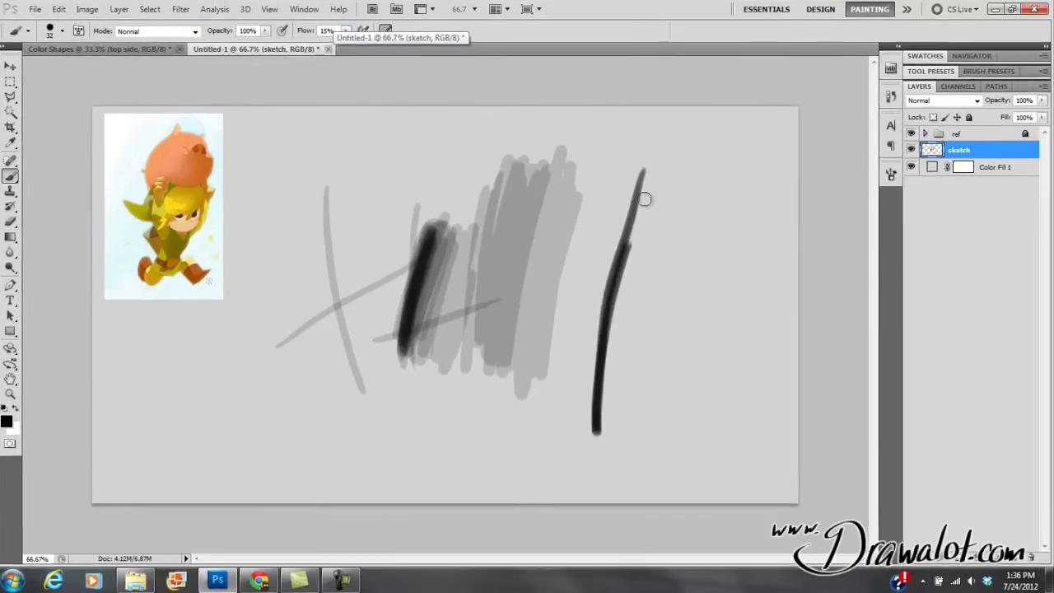
Build up the long test stroke to solid black and add a thin stroke and a dense scribble on either side
mouse_move(521, 403)
mouse_down()
mouse_move(547, 257)
mouse_move(537, 295)
mouse_up()
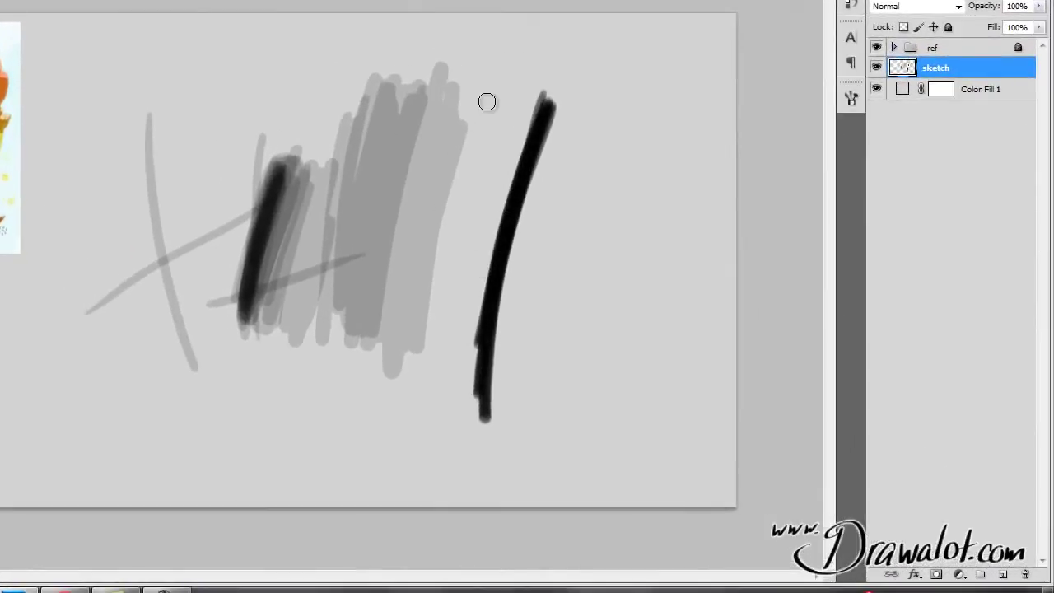
mouse_move(500, 80)
mouse_down()
mouse_move(448, 216)
mouse_move(498, 82)
mouse_move(449, 215)
mouse_move(437, 285)
mouse_up()
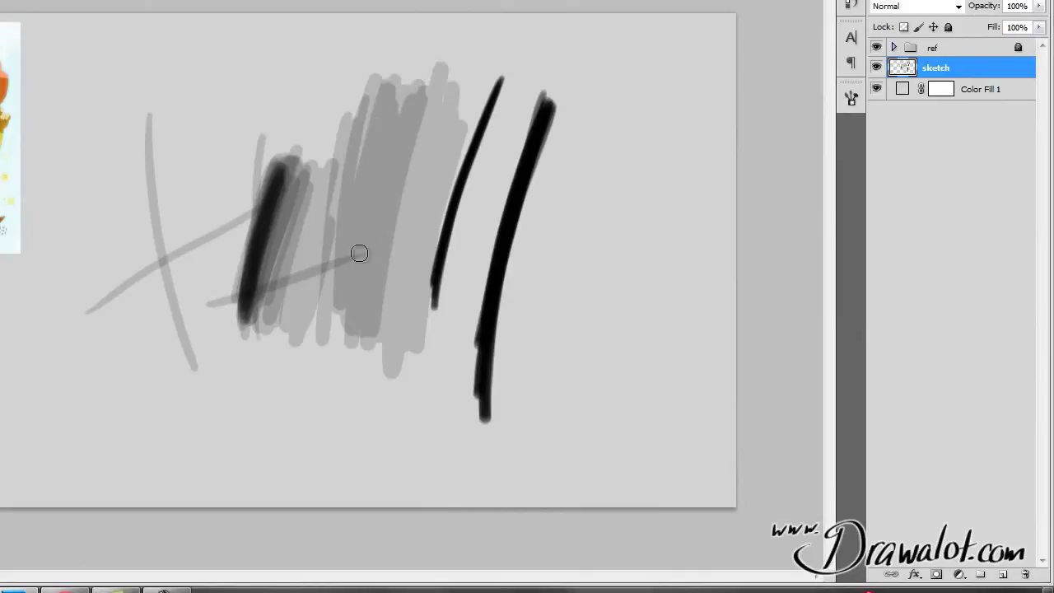
mouse_move(602, 102)
mouse_down()
mouse_move(607, 242)
mouse_move(652, 421)
mouse_move(598, 277)
mouse_move(617, 287)
mouse_move(647, 379)
mouse_move(617, 284)
mouse_move(644, 412)
mouse_move(629, 355)
mouse_up()
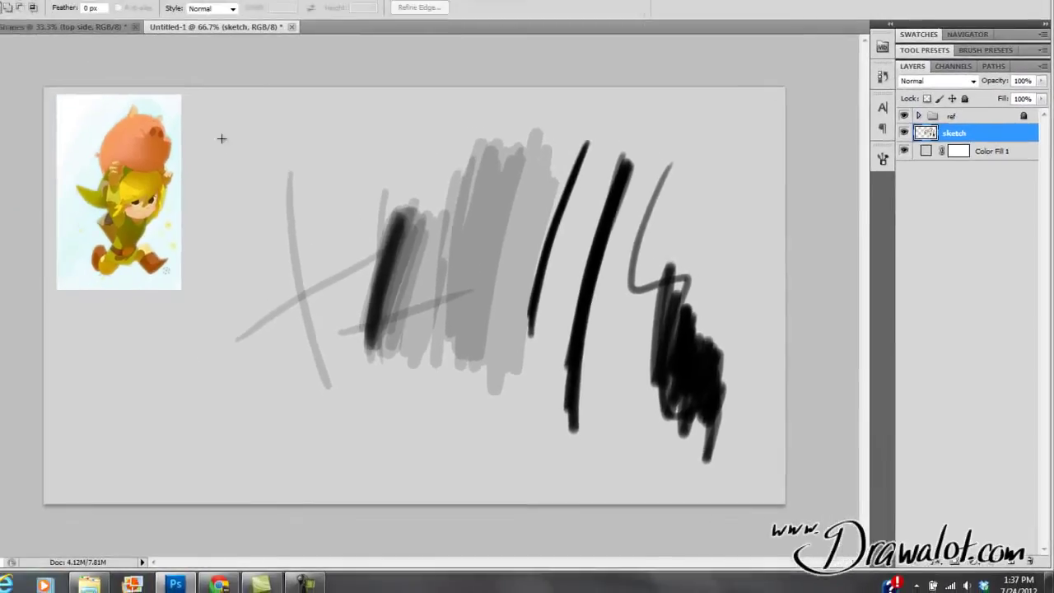
Select and delete all test strokes on the sketch layer, deselect, and return to the Brush tool
mouse_move(42, 44)
mouse_down()
mouse_move(130, 149)
mouse_move(687, 427)
mouse_up()
drag(760, 439, 785, 476)
key(Delete)
key(ctrl+d)
key(b)
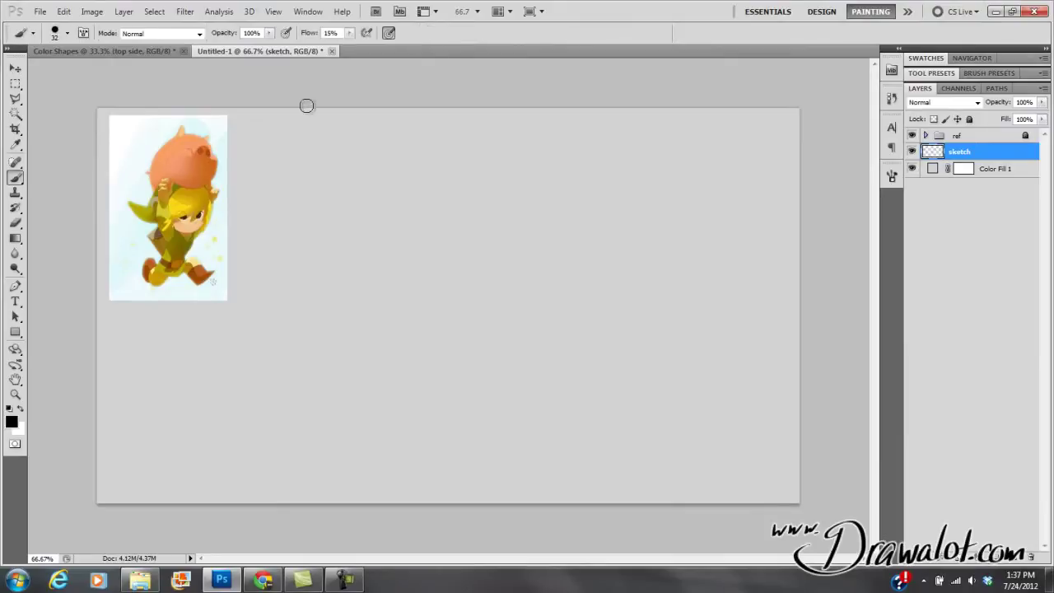
Make a small, flat elliptical selection on the empty canvas beside the reference image
click(14, 88)
drag(16, 87, 43, 95)
drag(414, 259, 414, 258)
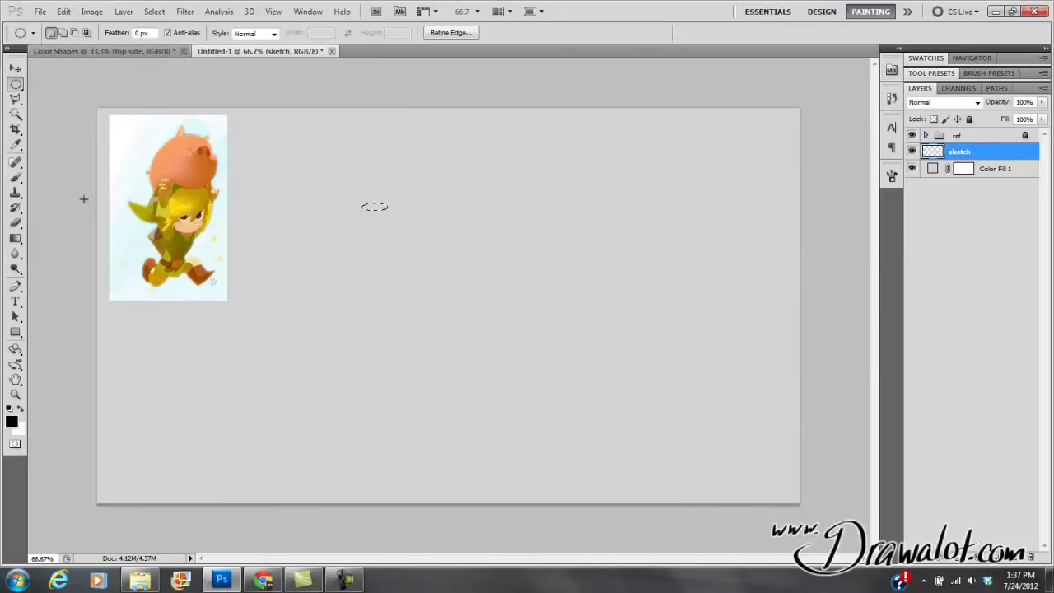
Try to fill the elliptical selection using Content-Aware at Normal blending
click(63, 11)
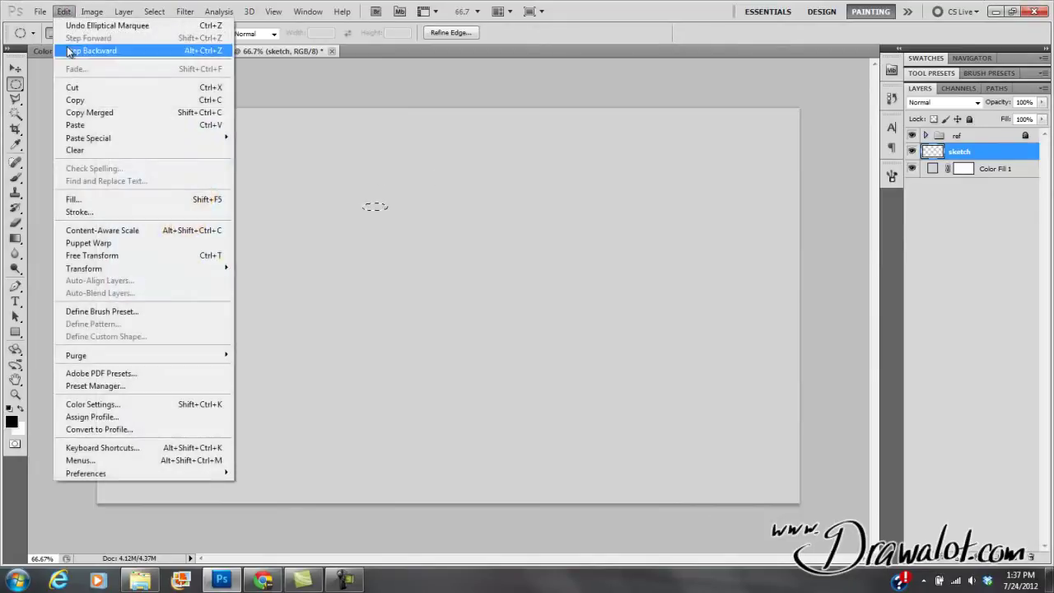
click(94, 197)
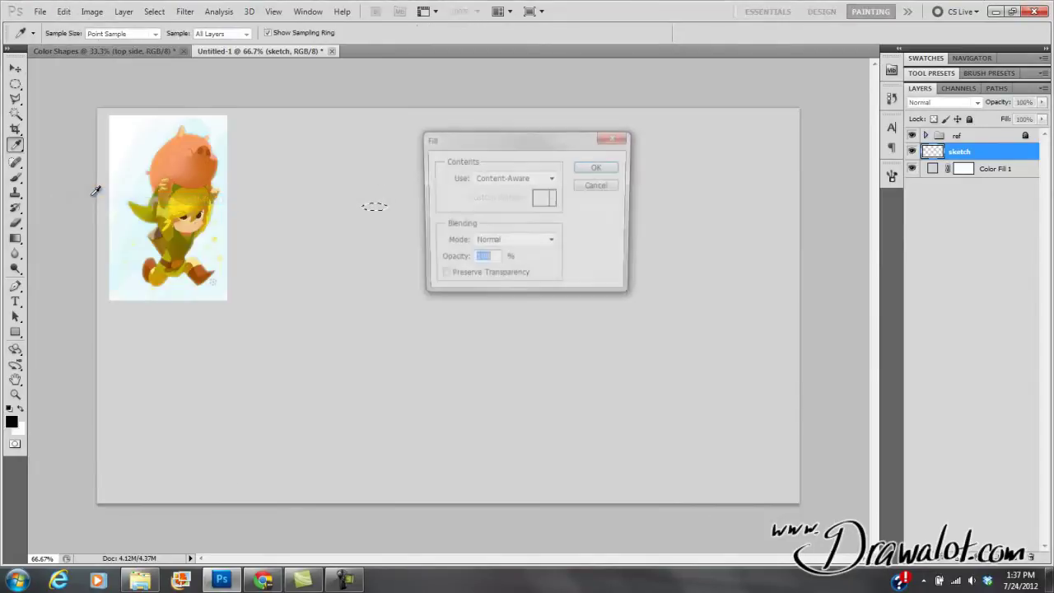
click(594, 166)
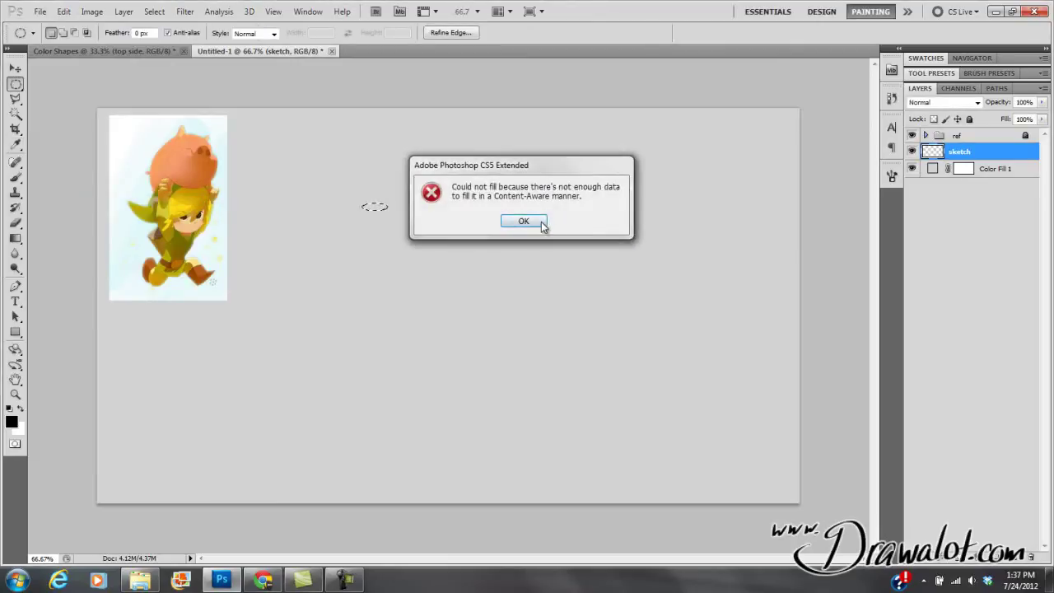
click(541, 223)
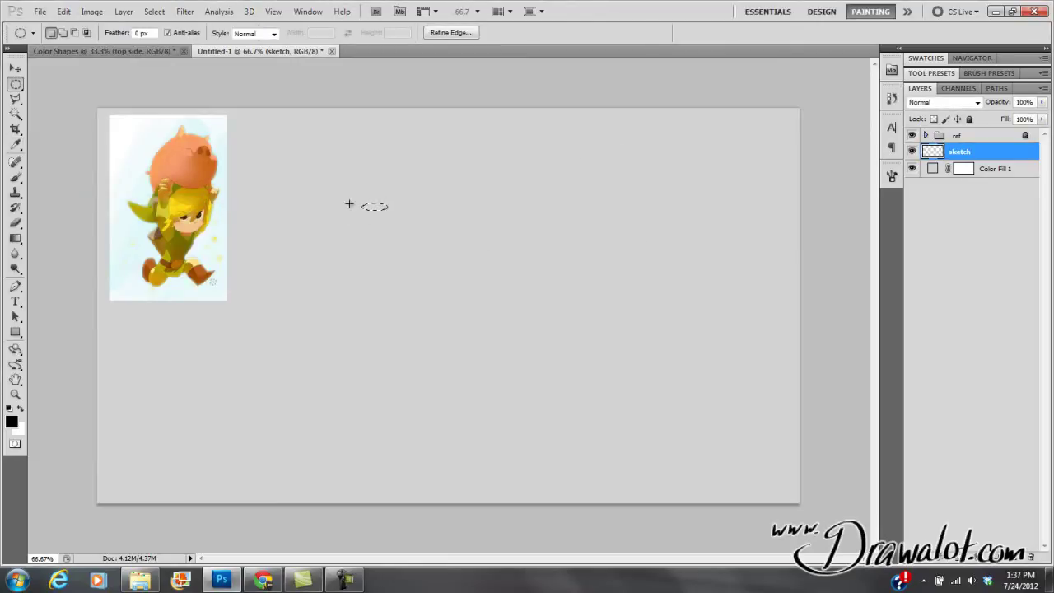
Fill the elliptical selection with the black foreground colour and inspect the shape up close
key(alt+BackSpace)
click(379, 216)
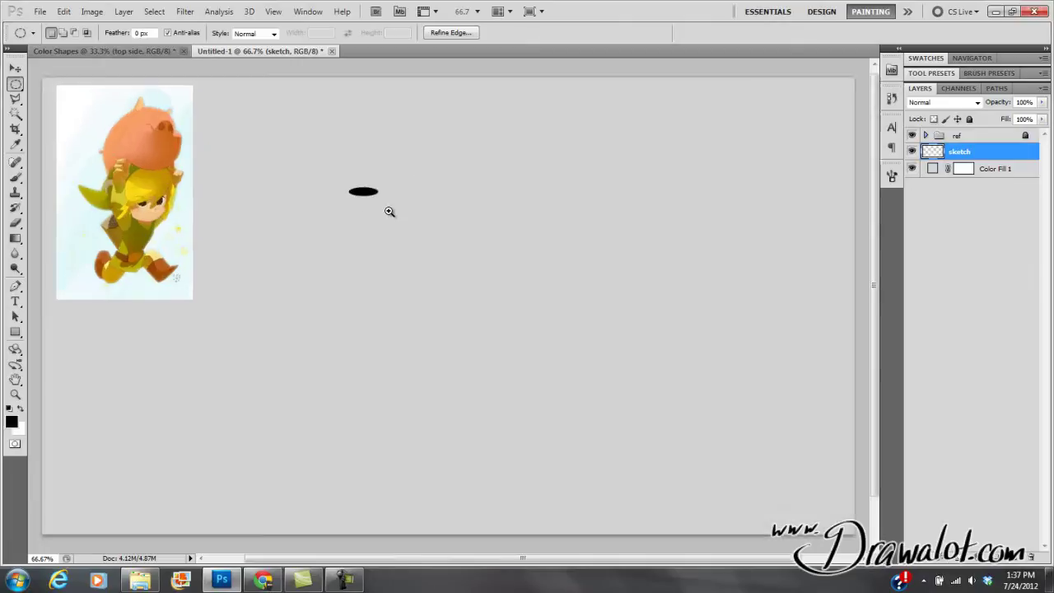
click(390, 212)
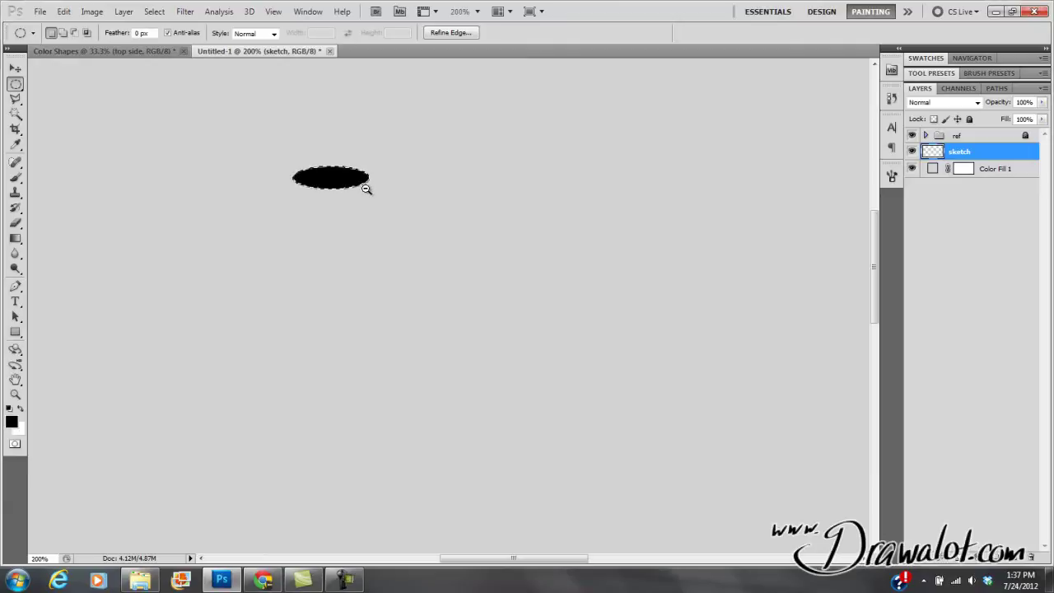
alt+click(370, 196)
alt+click(373, 201)
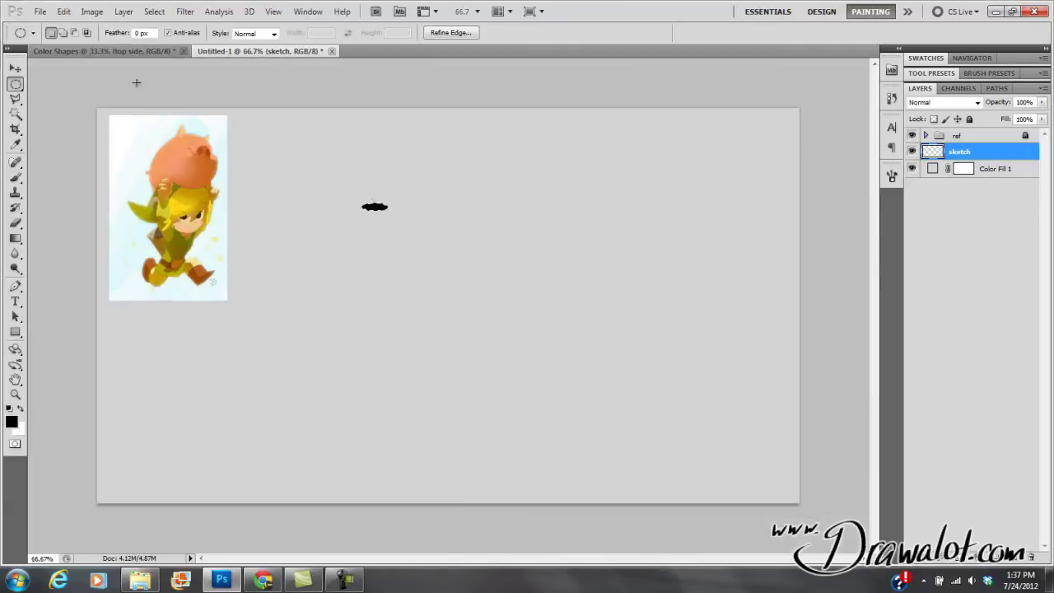
Define a brush preset named "wide brush" from the filled ellipse, then delete the ellipse and deselect
click(64, 11)
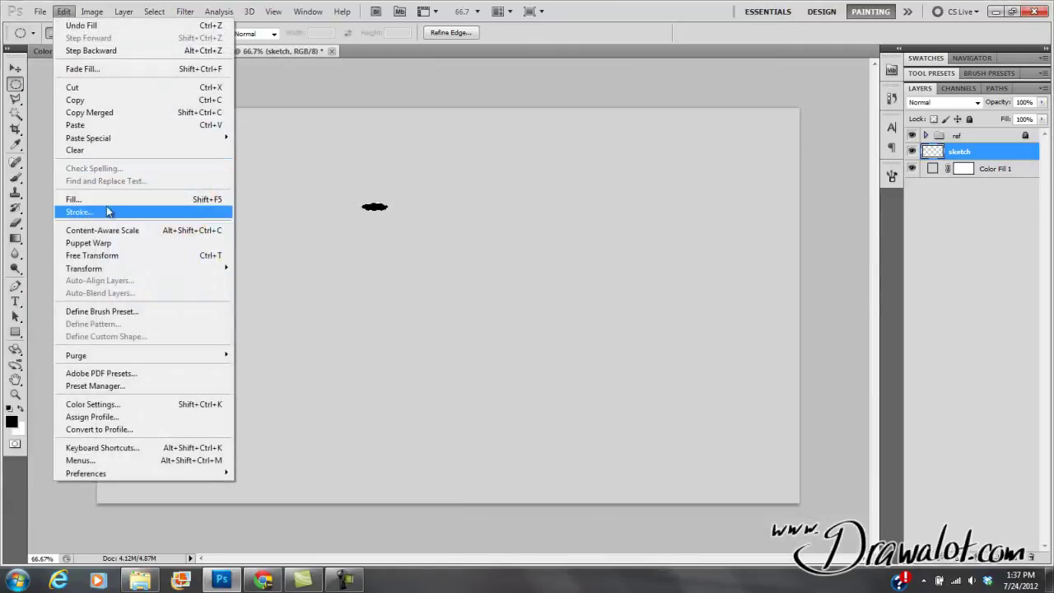
click(142, 313)
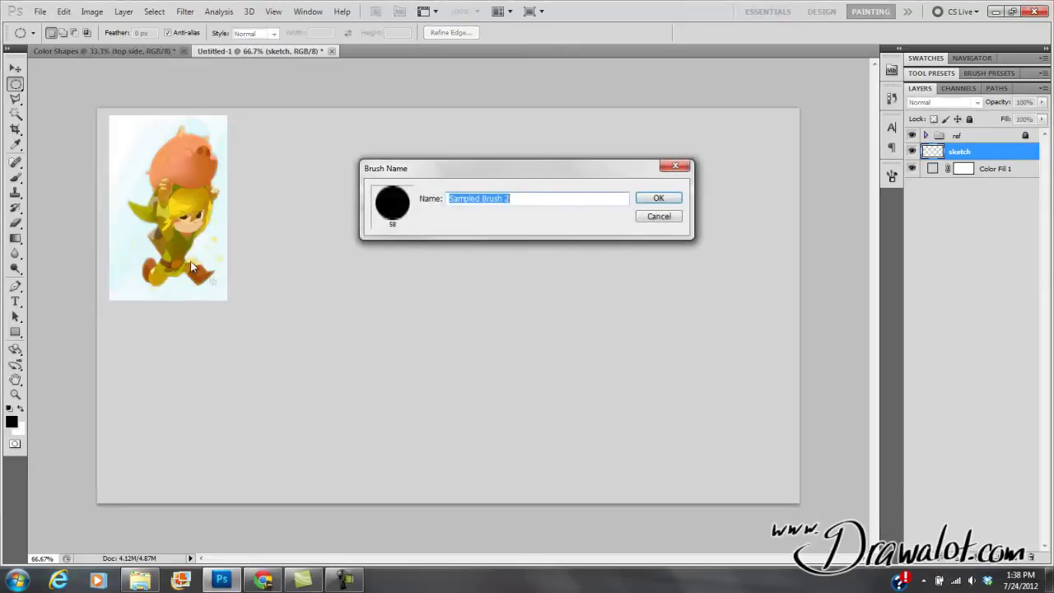
text(wide brush)
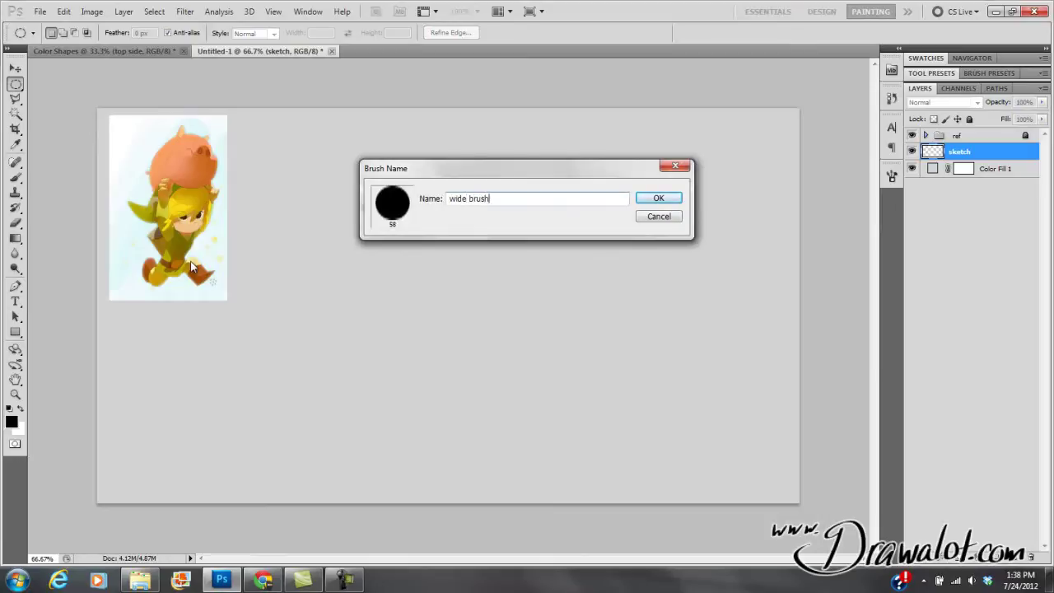
key(Return)
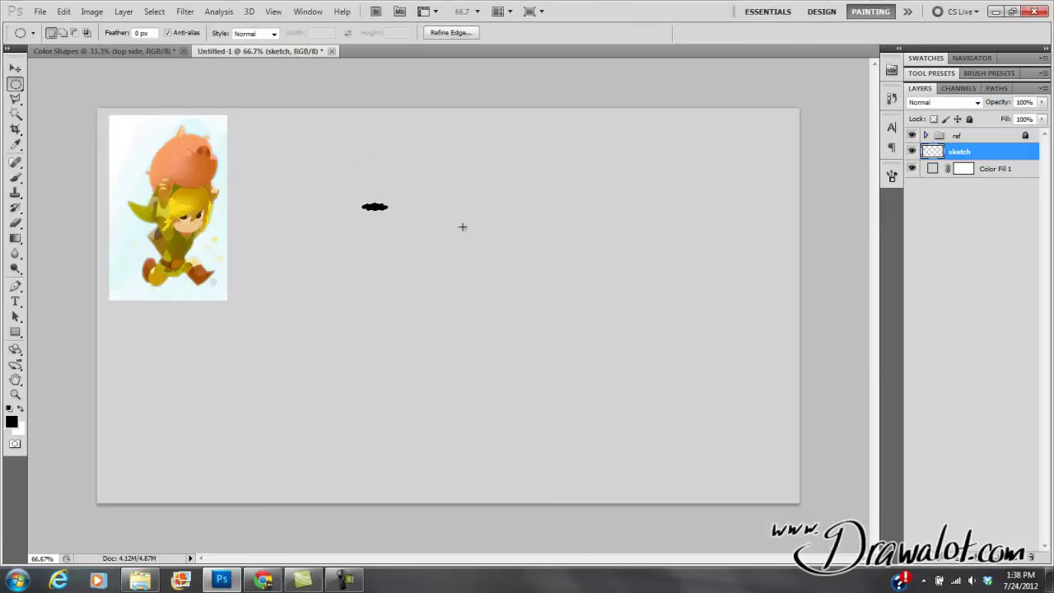
key(Delete)
key(ctrl+d)
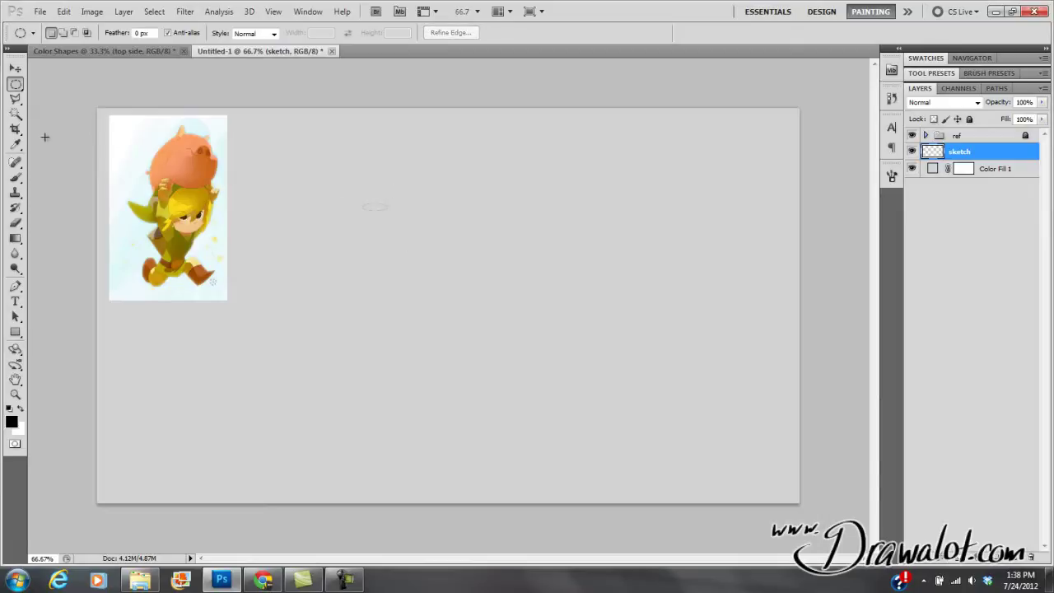
Set the Eraser's flow to 33% and return to the Brush tool
key(e)
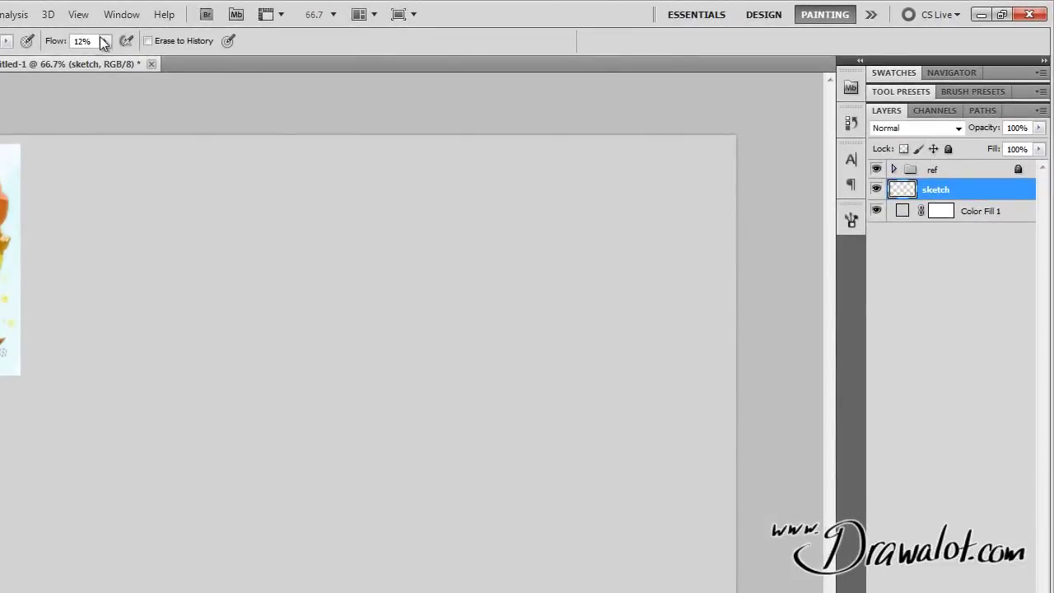
drag(104, 44, 121, 59)
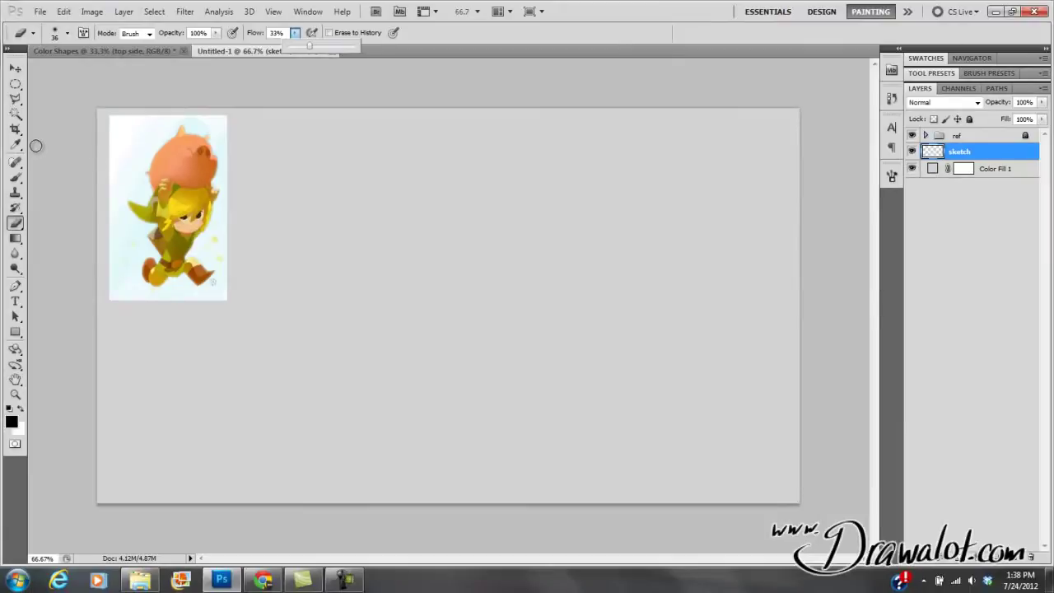
key(b)
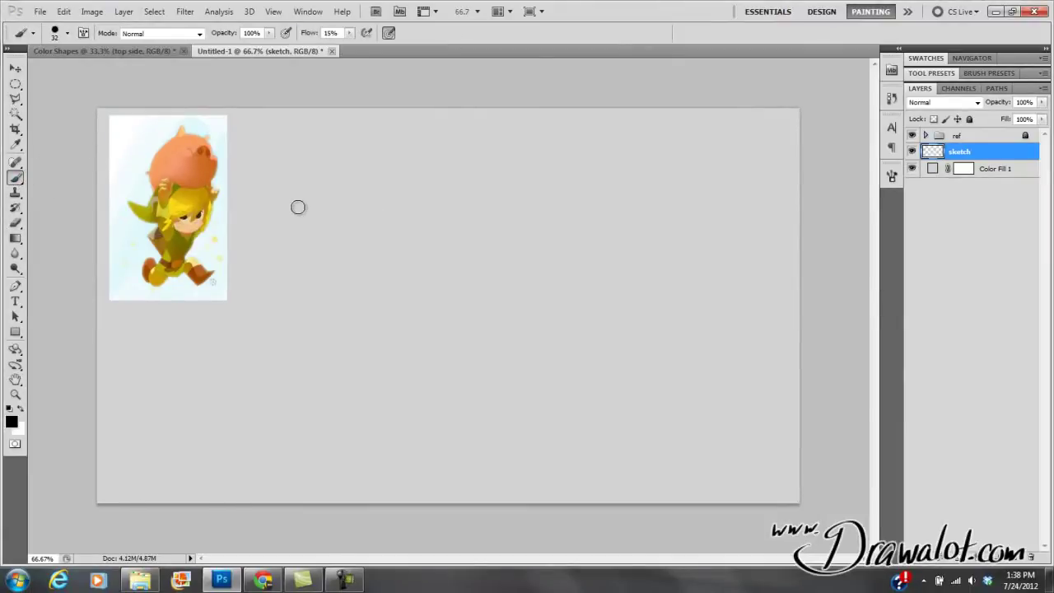
Draw long wavy test strokes across the canvas with the 32 px brush at 15% flow, and undo them all
drag(298, 202, 396, 312)
drag(504, 308, 651, 387)
mouse_move(590, 412)
mouse_down()
mouse_move(522, 245)
mouse_move(290, 217)
mouse_up()
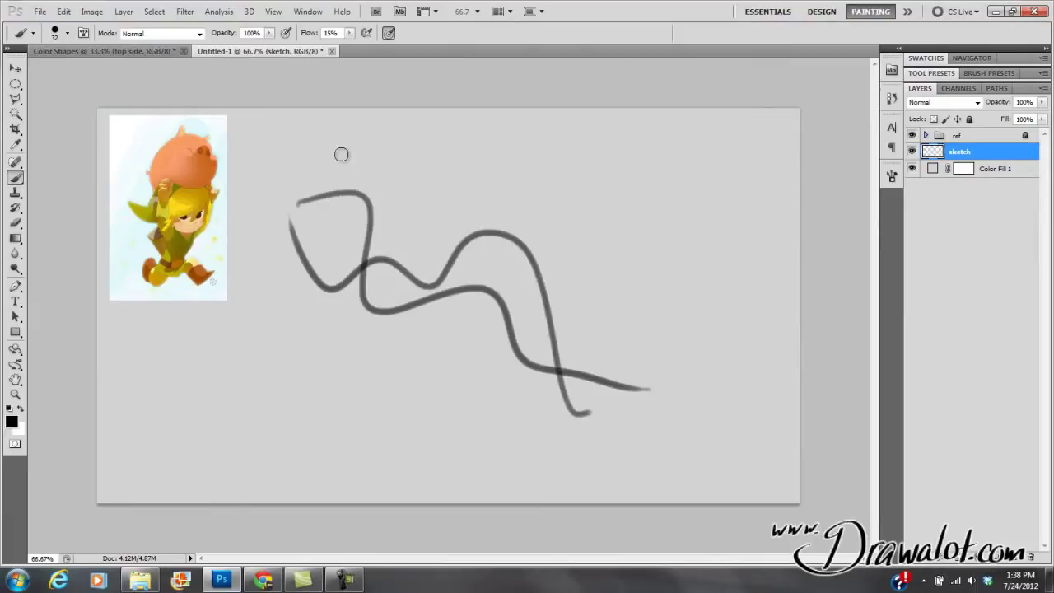
key(ctrl+alt+z)
key(ctrl+alt+z)
key(ctrl+alt+z)
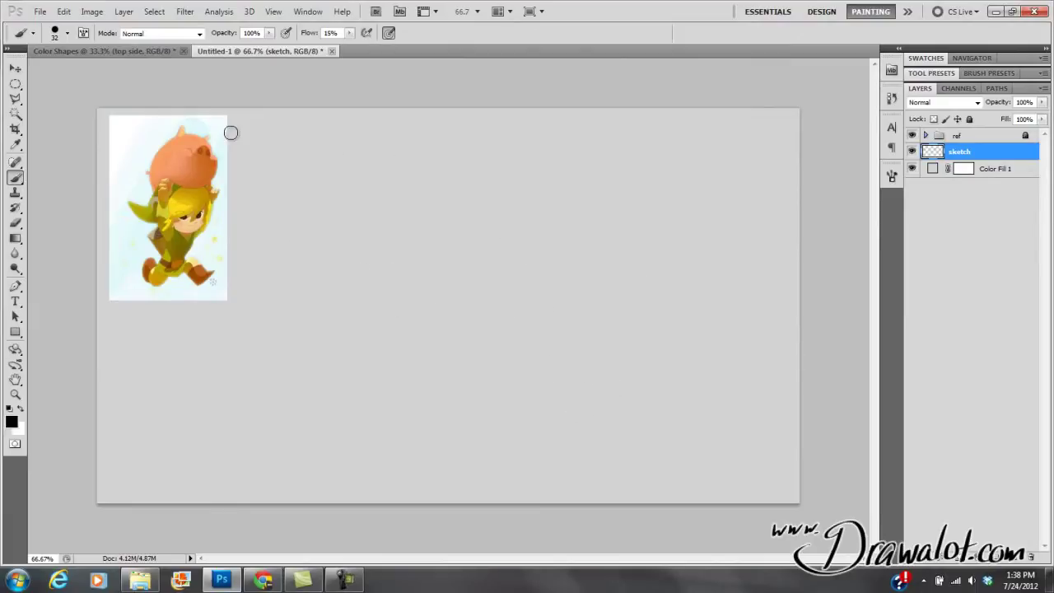
Open the brush tip settings and try the 13 px, 17 px and 37 px tips at the end of the list
click(83, 33)
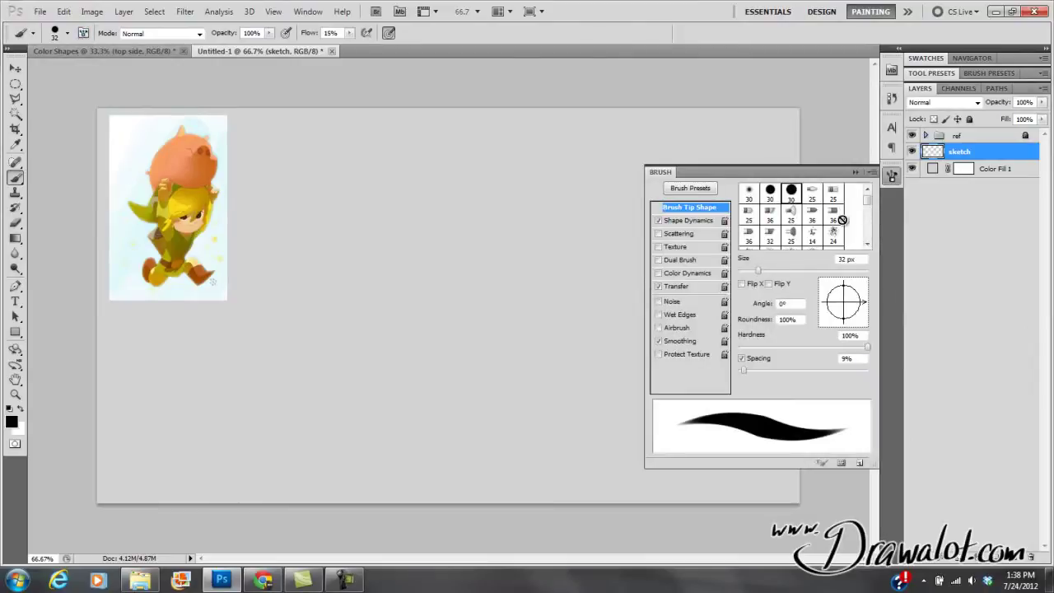
drag(870, 205, 871, 241)
click(791, 239)
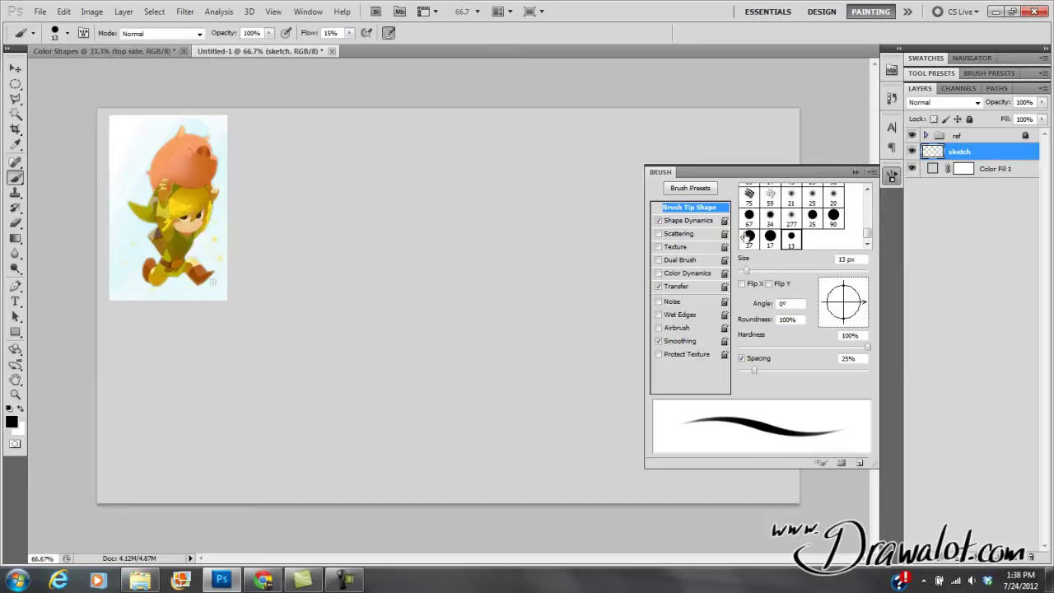
click(770, 236)
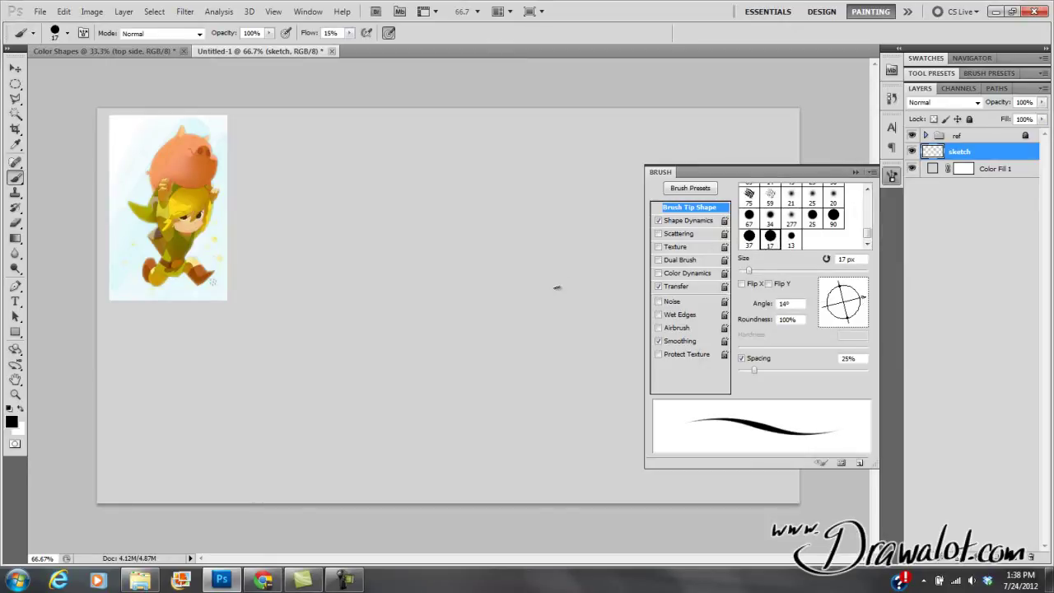
click(750, 239)
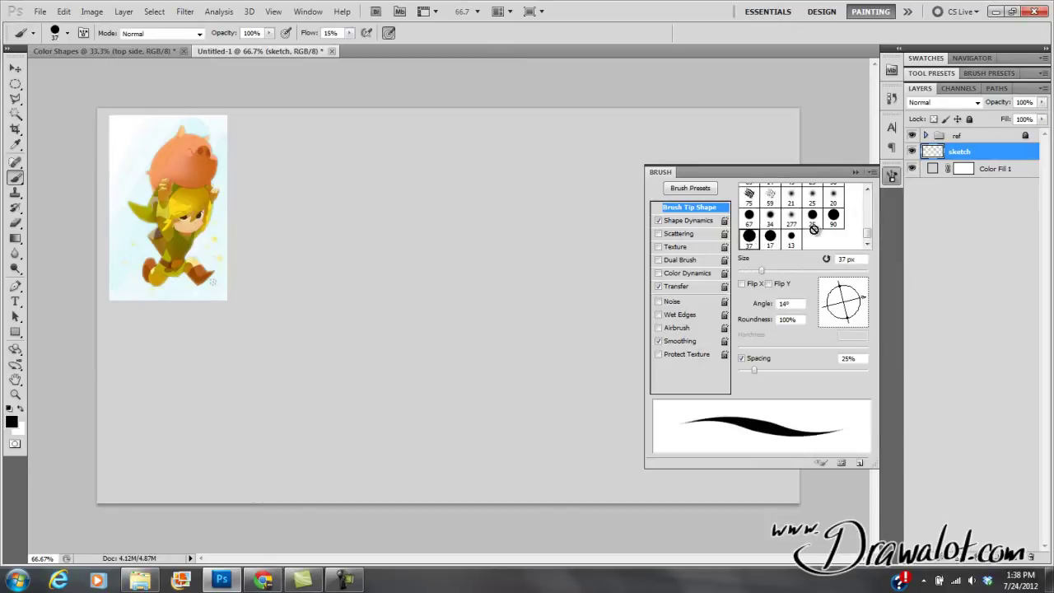
Try the 30 px hard round tip near the start of the brush tip list
drag(867, 238, 869, 200)
click(791, 192)
click(772, 196)
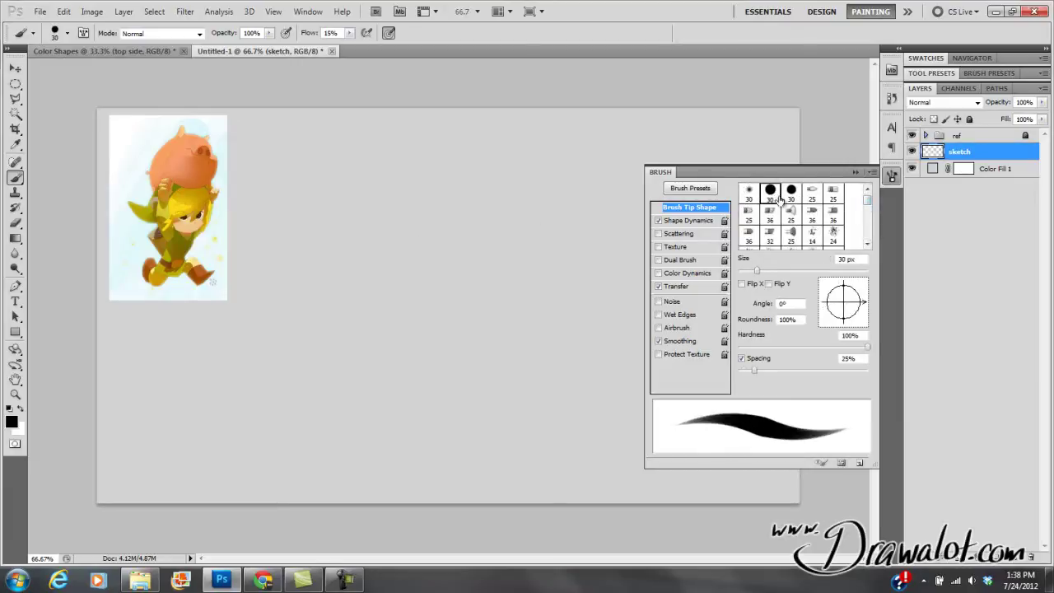
click(870, 173)
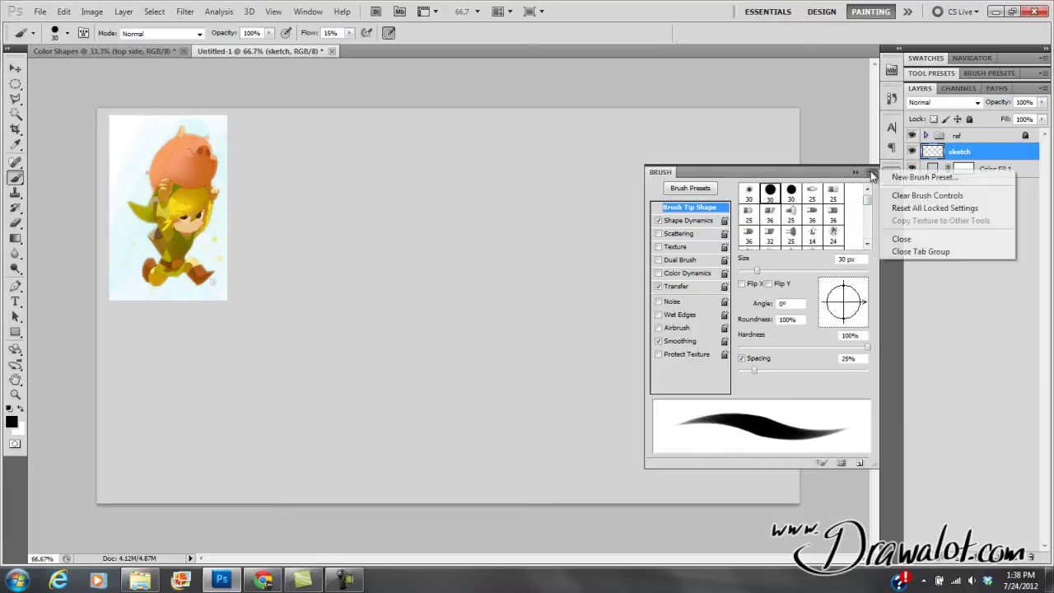
click(858, 177)
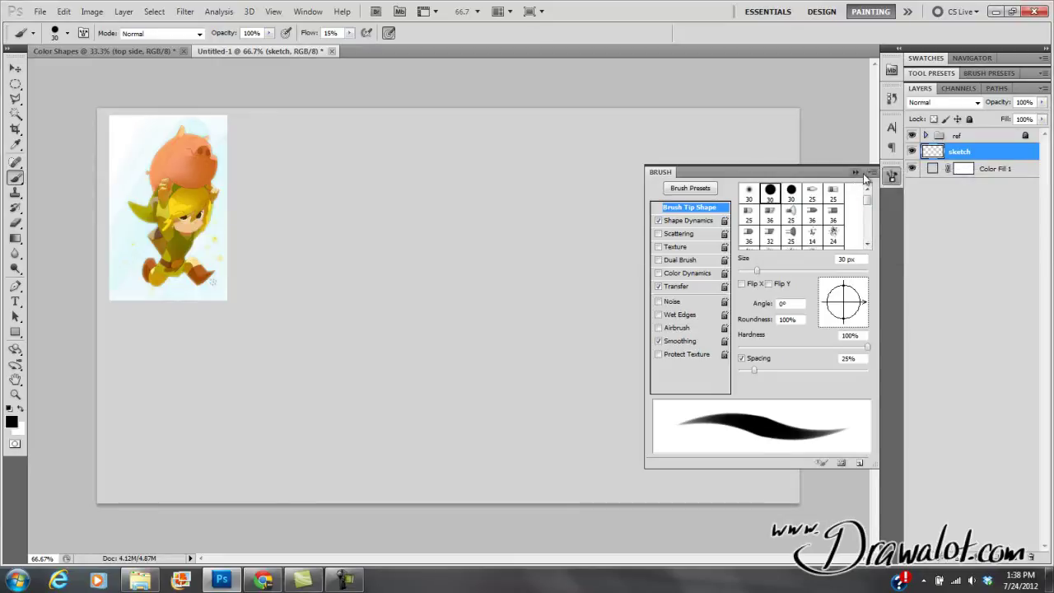
Choose the 58 px elliptical brush at the end of the brush presets, test it with one zigzag stroke, and undo the stroke
click(691, 189)
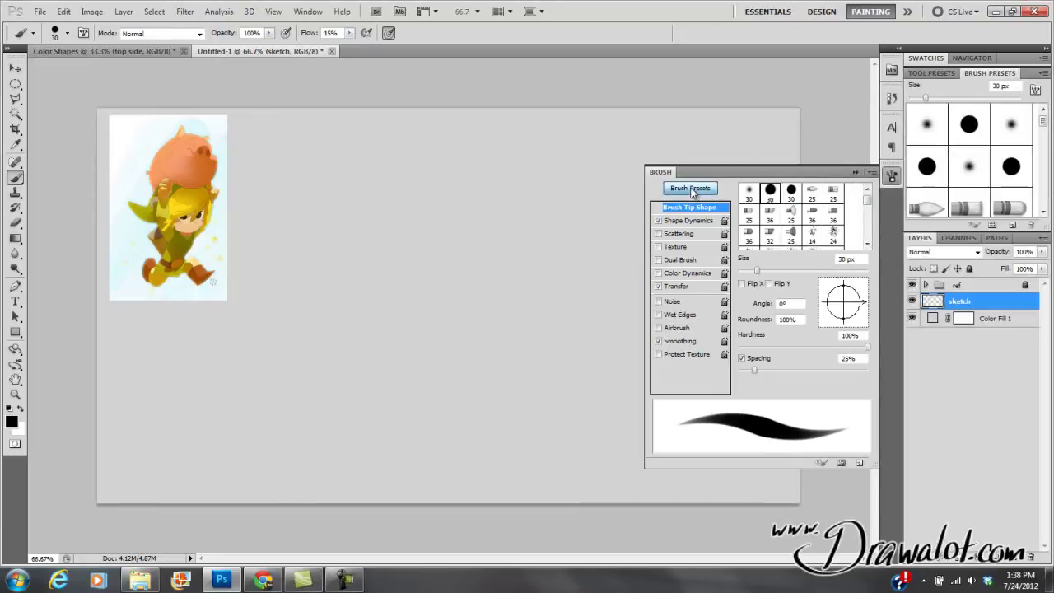
drag(1044, 114, 1044, 202)
click(969, 201)
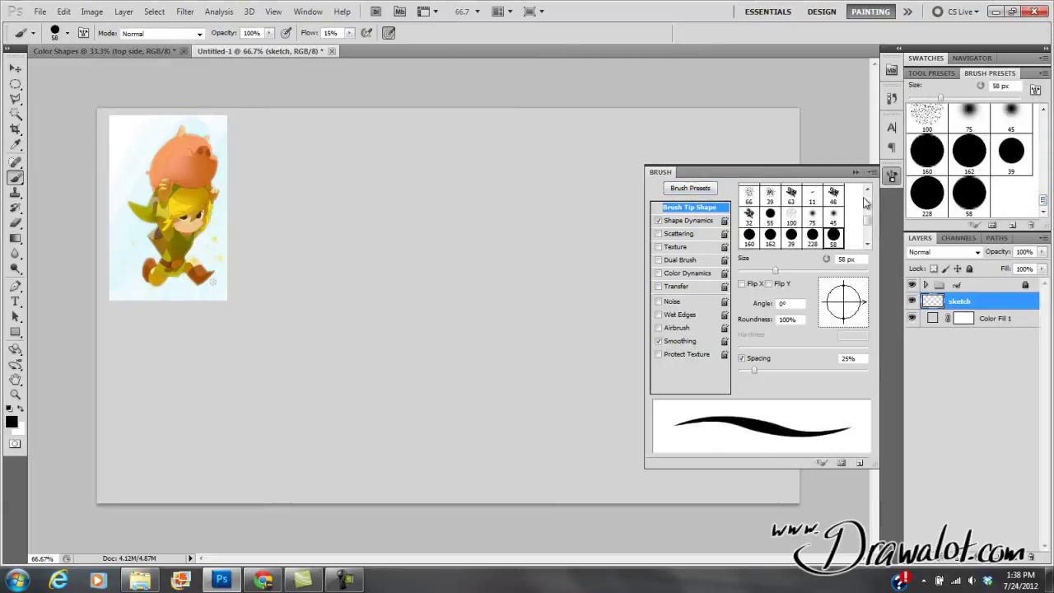
click(857, 171)
mouse_move(328, 260)
mouse_down()
mouse_move(546, 256)
mouse_move(539, 176)
mouse_move(387, 328)
mouse_move(511, 309)
mouse_move(661, 346)
mouse_up()
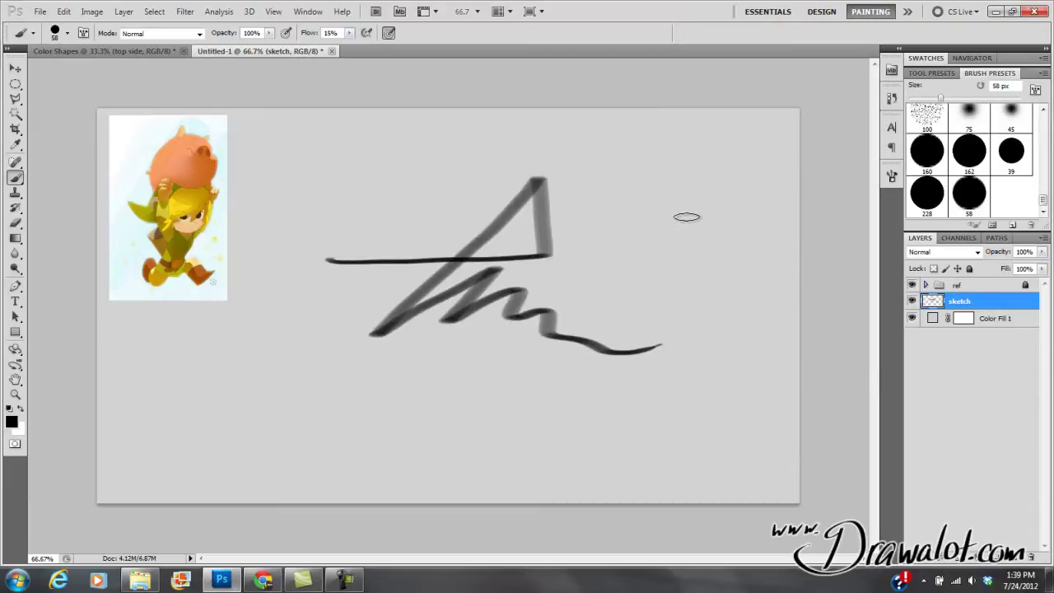
key(ctrl+z)
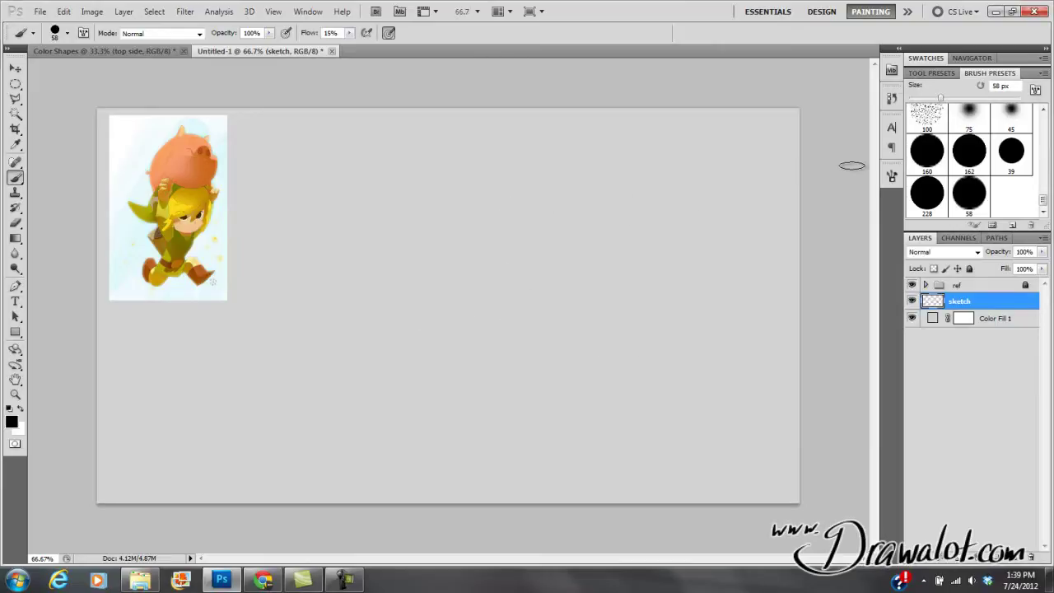
Tilt the brush tip to an angle of 14° and set its size to 27 px
click(892, 177)
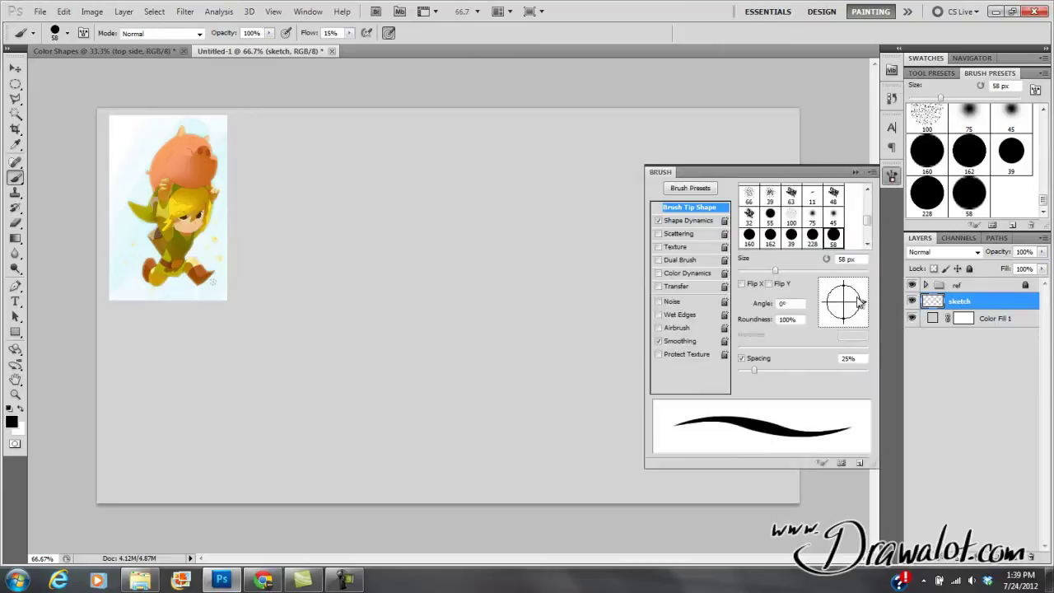
drag(861, 306, 859, 298)
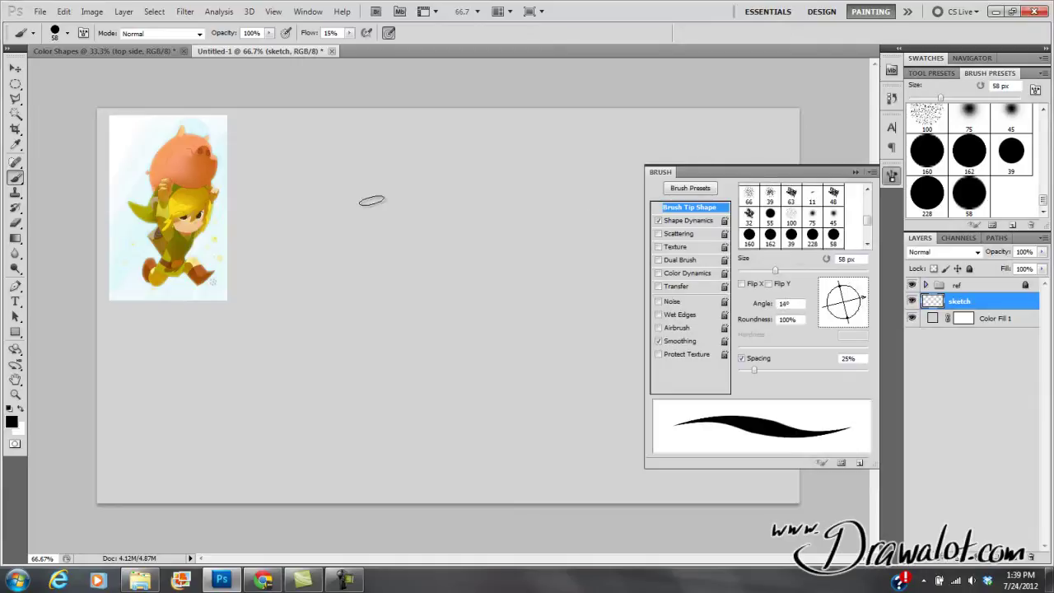
right_click(392, 202)
click(420, 234)
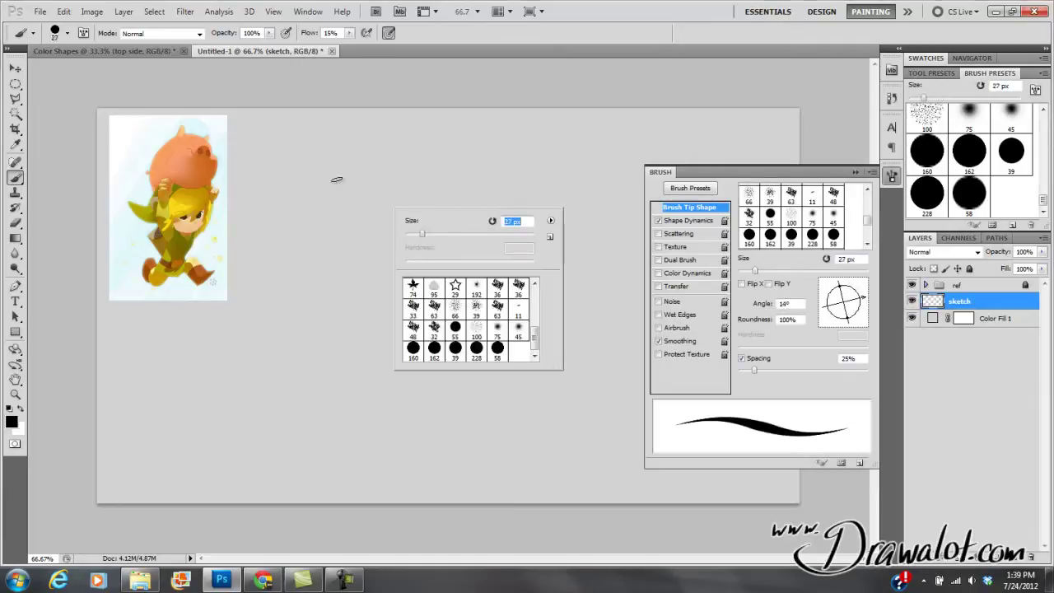
click(299, 207)
Draw wavy and crossing test strokes with the tilted 27 px brush, then clear them from the sketch layer
drag(291, 209, 522, 299)
mouse_move(321, 286)
mouse_down()
mouse_move(486, 172)
mouse_move(426, 238)
mouse_up()
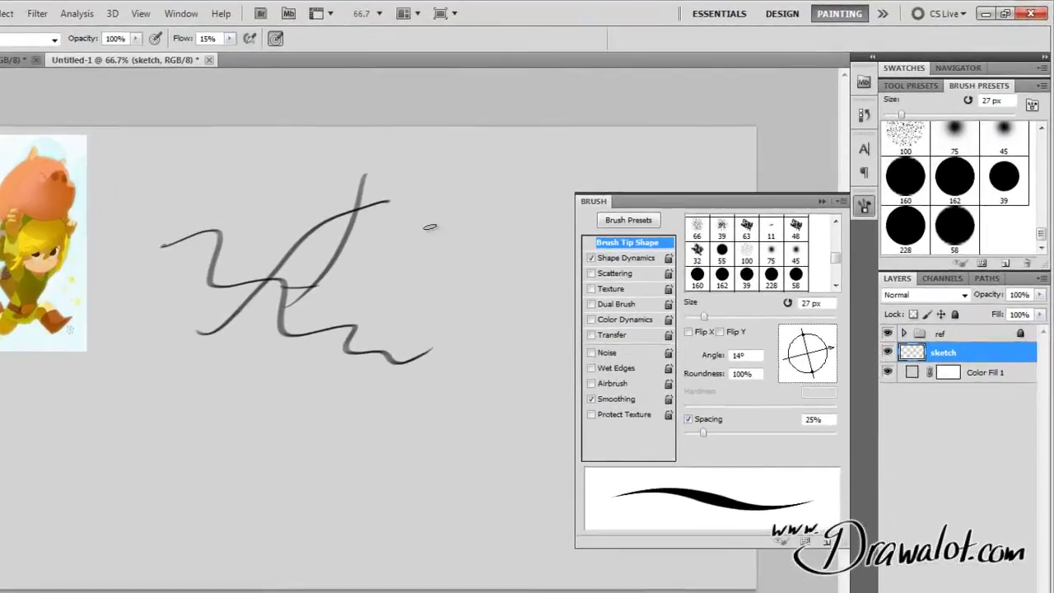
drag(528, 172, 466, 301)
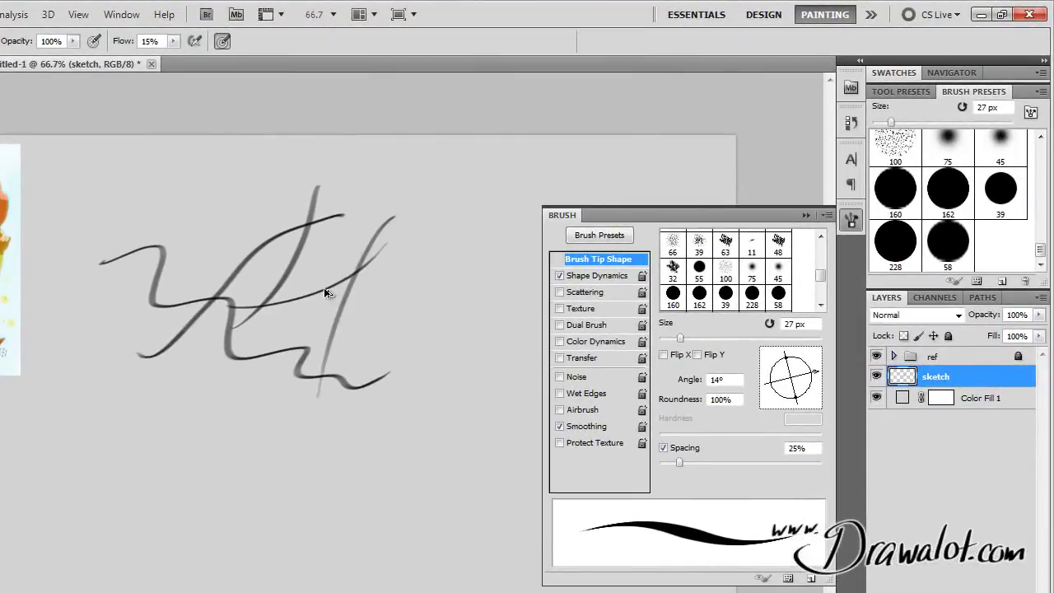
key(ctrl+z)
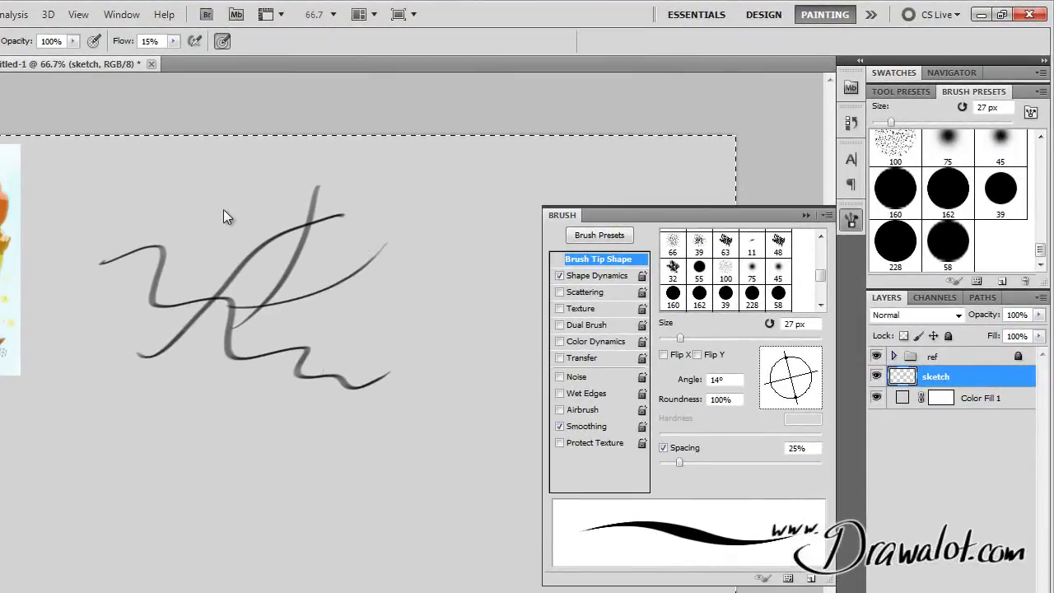
key(Delete)
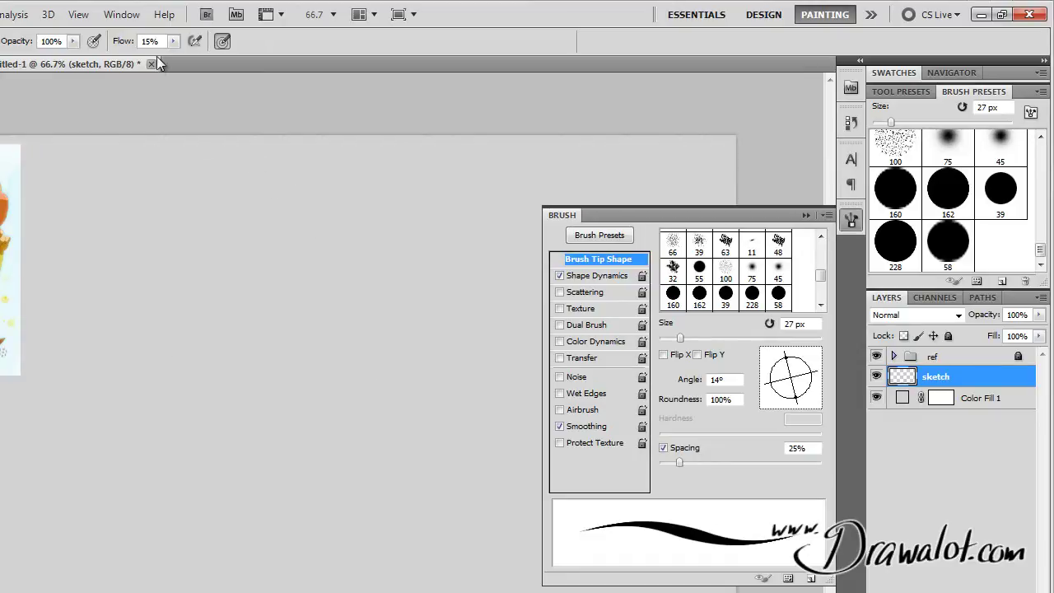
Lower the brush flow to 9%, test it with one curved stroke, and undo the stroke
click(174, 41)
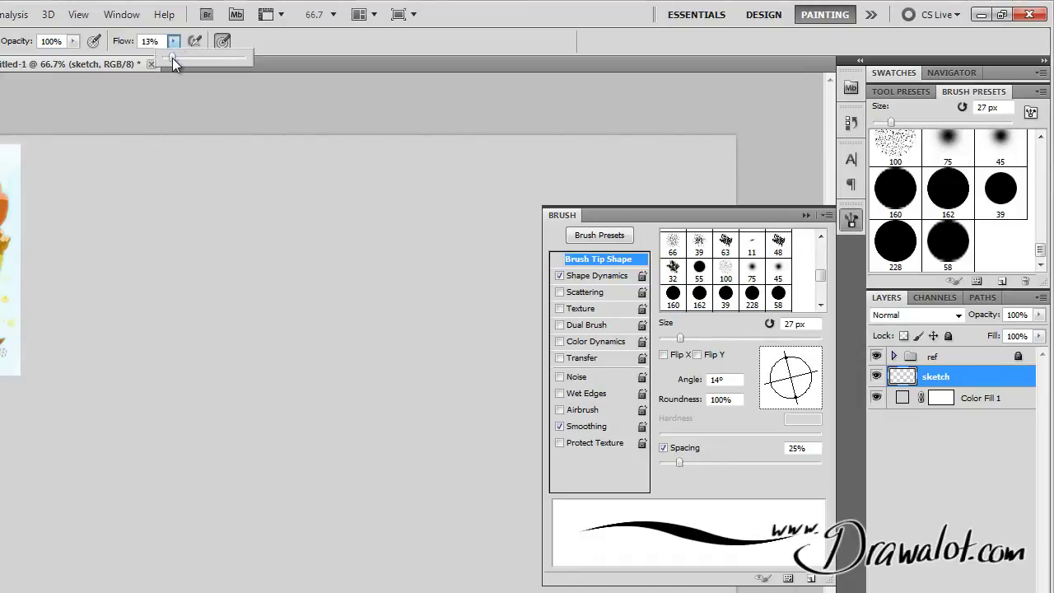
drag(170, 58, 168, 59)
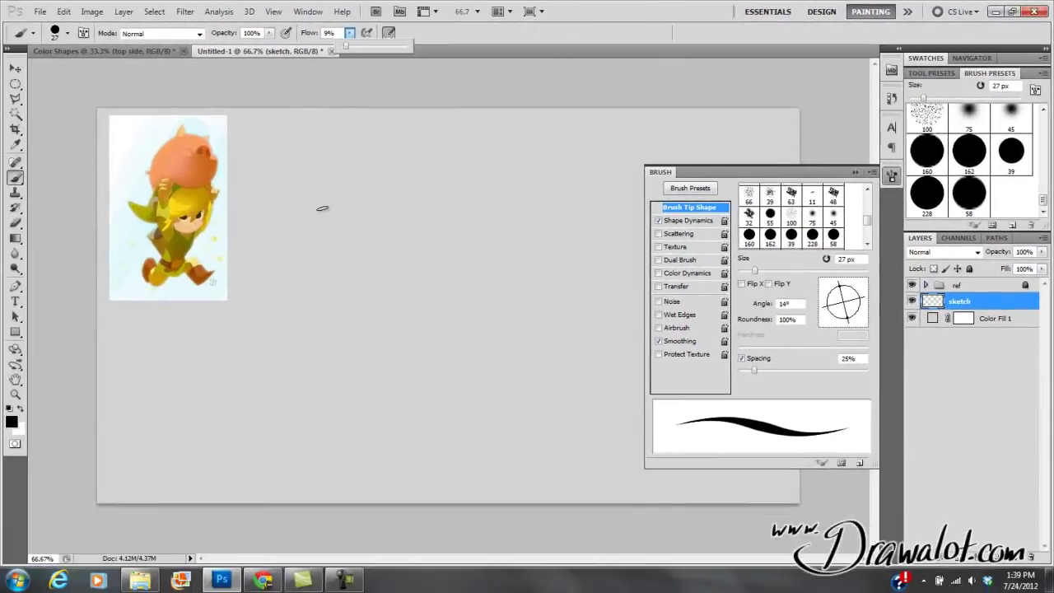
mouse_move(326, 183)
mouse_down()
mouse_move(323, 288)
mouse_move(387, 346)
mouse_up()
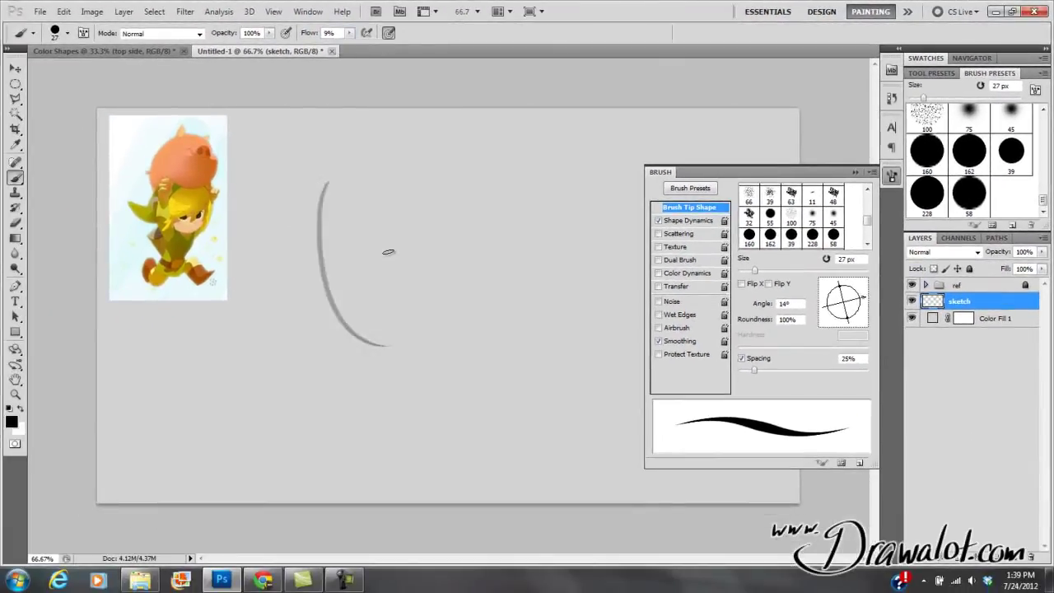
key(ctrl+z)
Set the brush size to 13 px and close the brush settings
right_click(364, 176)
drag(389, 202, 383, 203)
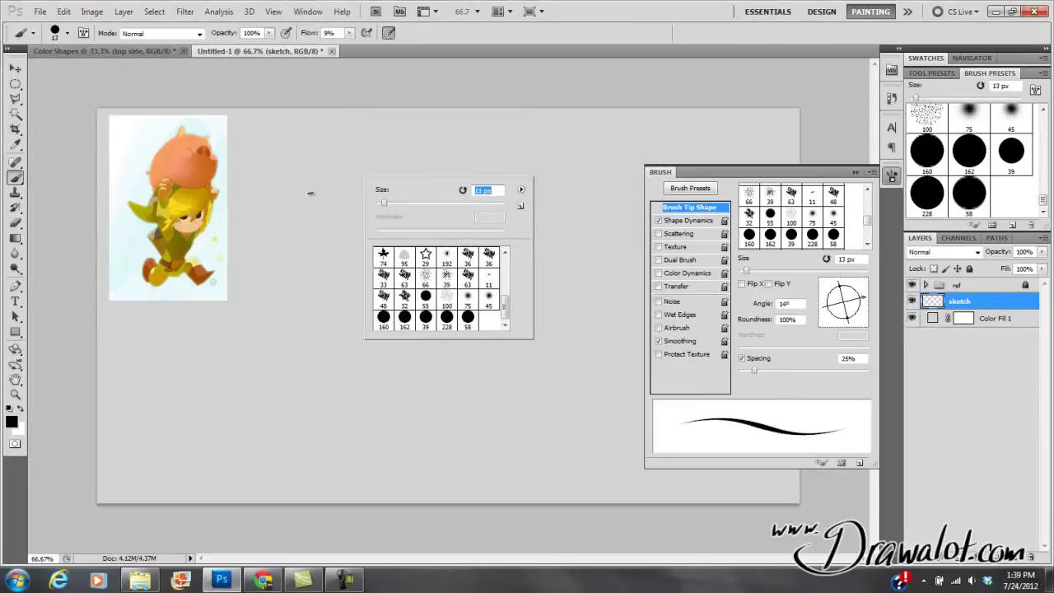
click(312, 209)
click(856, 172)
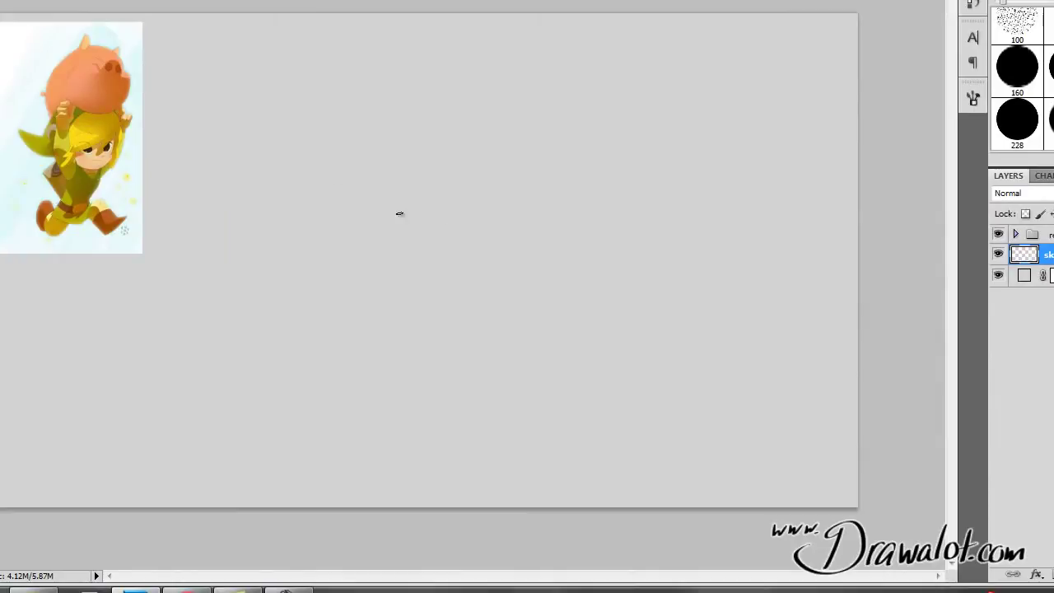
Sketch the character's round head, a curved body line below it, and two bent running-leg lines in the middle of the canvas
drag(370, 186, 463, 93)
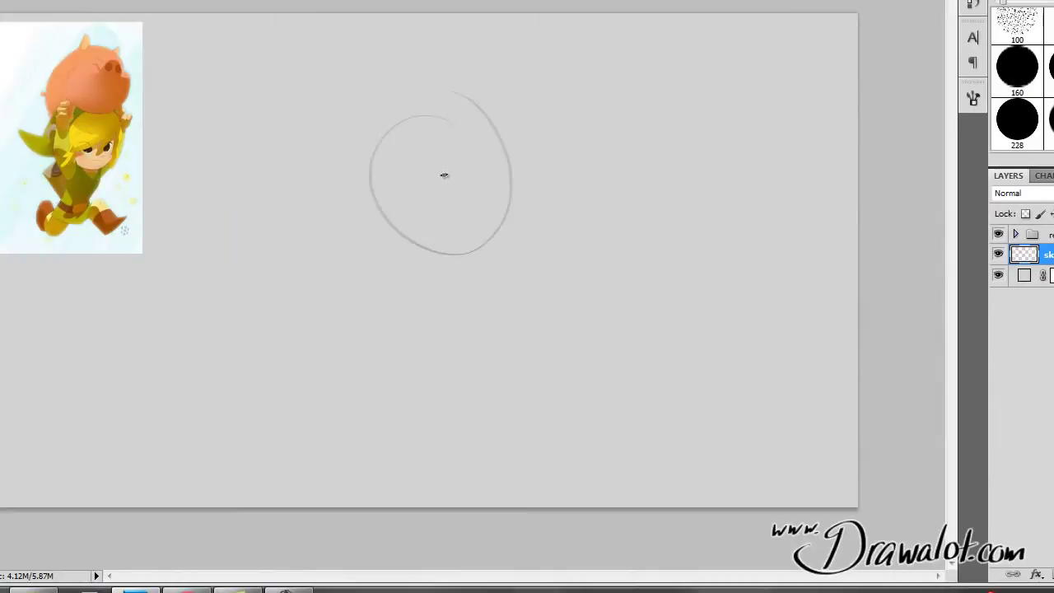
mouse_move(439, 165)
mouse_down()
mouse_move(344, 417)
mouse_move(370, 422)
mouse_up()
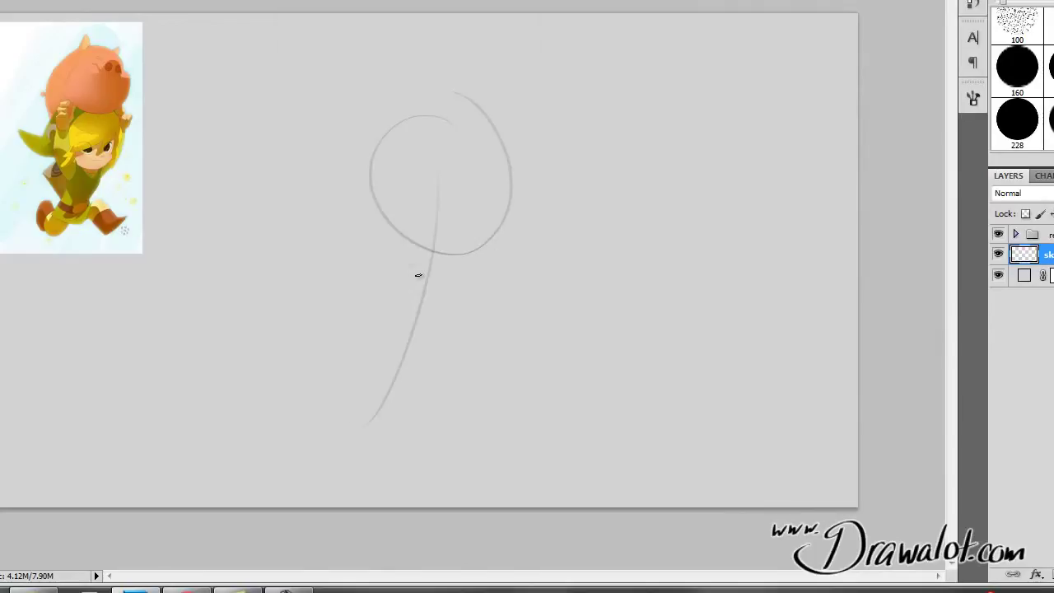
drag(271, 399, 382, 425)
drag(430, 341, 567, 426)
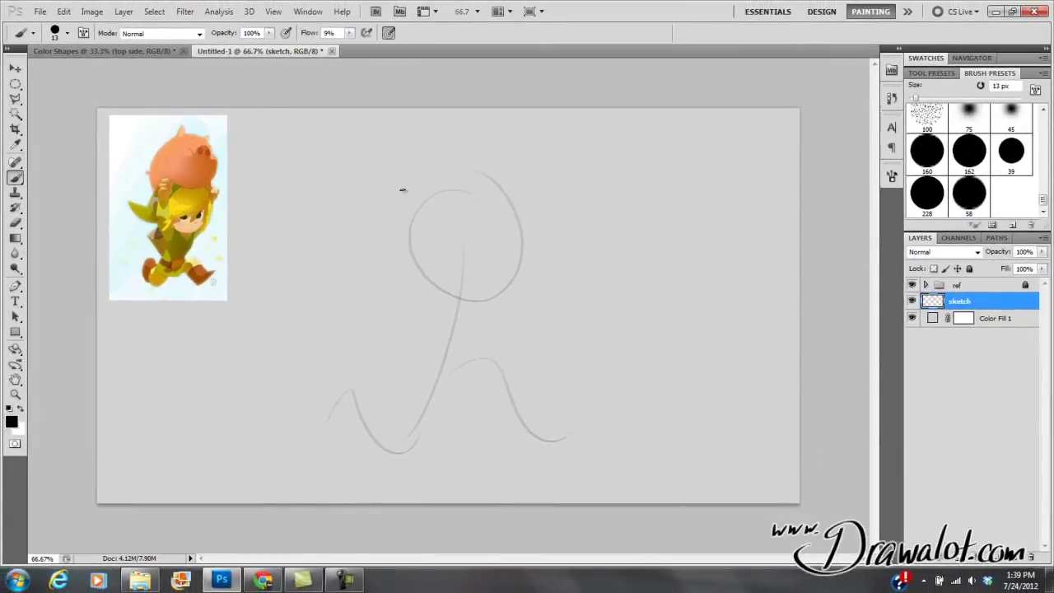
Sketch both raised arms and hands on either side of the head
drag(408, 178, 414, 340)
mouse_move(545, 171)
mouse_down()
mouse_move(571, 206)
mouse_move(547, 219)
mouse_up()
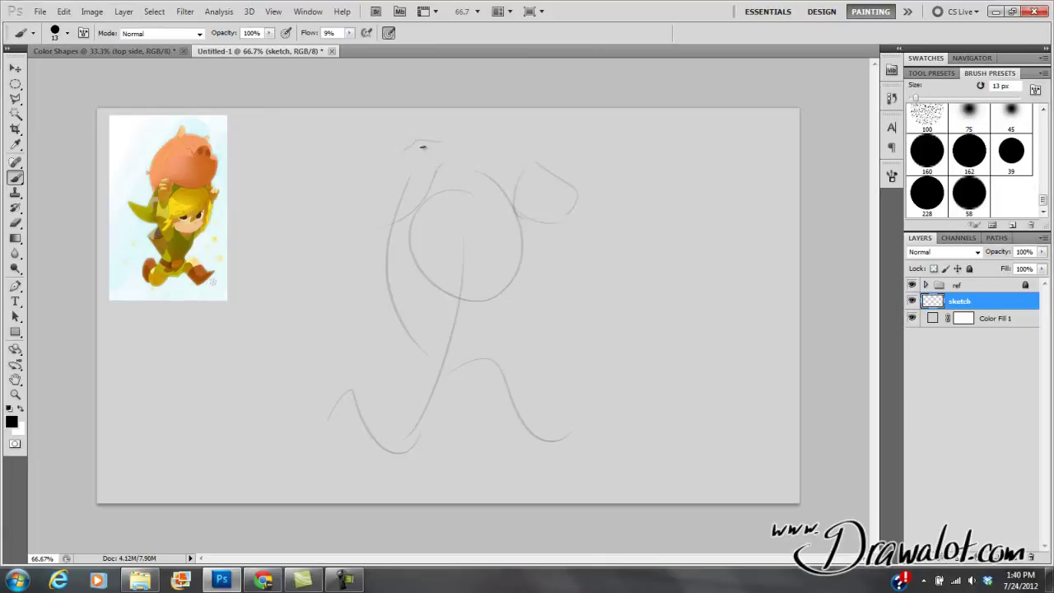
drag(378, 172, 379, 218)
drag(366, 263, 364, 295)
Add the face guidelines, round eyes, mouth line and hair strands inside the head circle
mouse_move(427, 261)
mouse_down()
mouse_move(522, 232)
mouse_move(507, 265)
mouse_up()
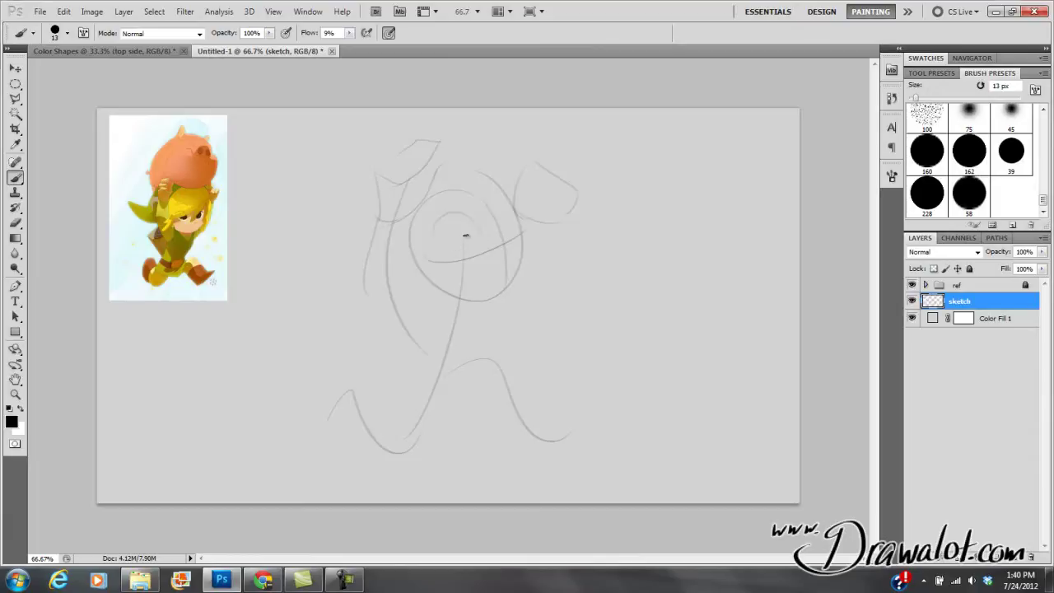
drag(477, 247, 435, 227)
drag(508, 267, 459, 278)
drag(493, 173, 435, 264)
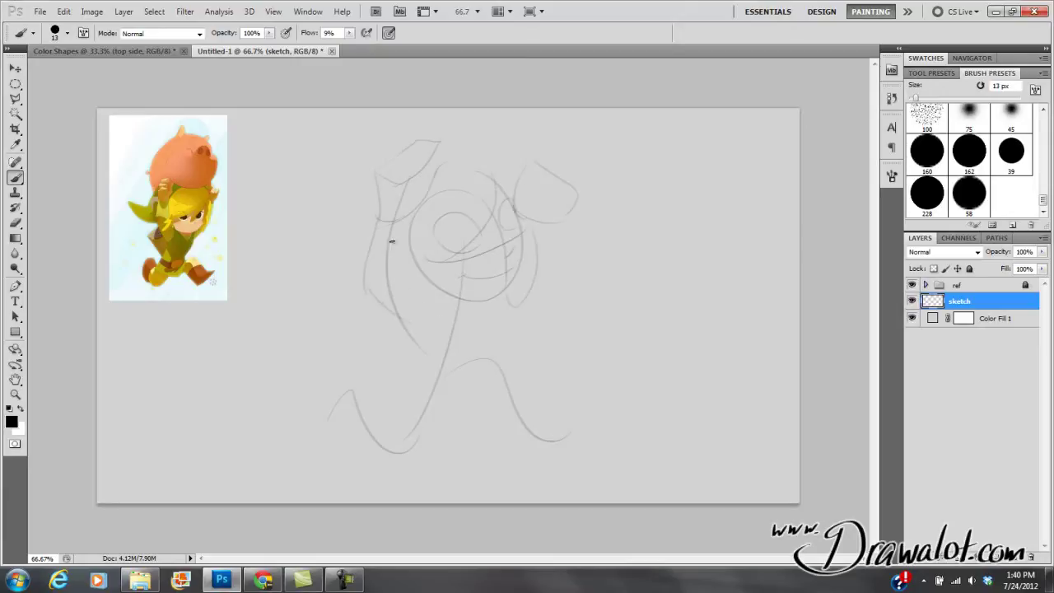
Outline the forward leg with its pointed boot and add the belt lines at the waist
drag(418, 300, 419, 323)
mouse_move(490, 421)
mouse_down()
mouse_move(534, 439)
mouse_move(571, 430)
mouse_move(536, 463)
mouse_up()
mouse_move(557, 427)
mouse_down()
mouse_move(538, 388)
mouse_move(560, 424)
mouse_move(528, 370)
mouse_move(533, 378)
mouse_move(484, 345)
mouse_up()
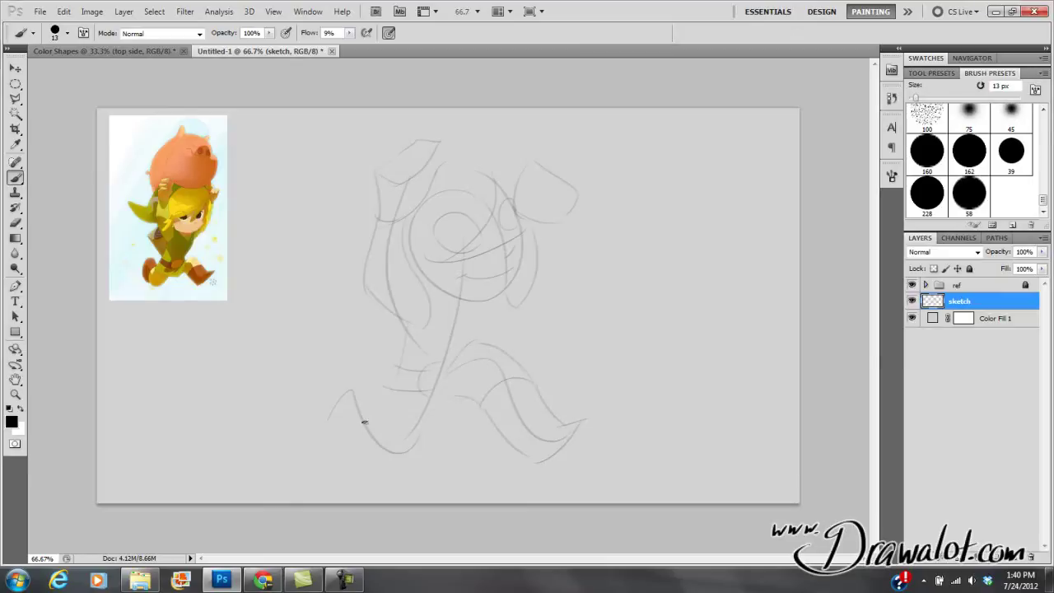
Sketch the tunic skirt, the trailing leg with its boot and the far side of the torso, and refine the eyes
drag(390, 422, 466, 437)
drag(452, 384, 444, 443)
mouse_move(404, 350)
mouse_down()
mouse_move(373, 407)
mouse_move(383, 418)
mouse_move(381, 396)
mouse_move(373, 430)
mouse_move(354, 433)
mouse_move(387, 460)
mouse_move(375, 448)
mouse_move(399, 456)
mouse_move(416, 435)
mouse_up()
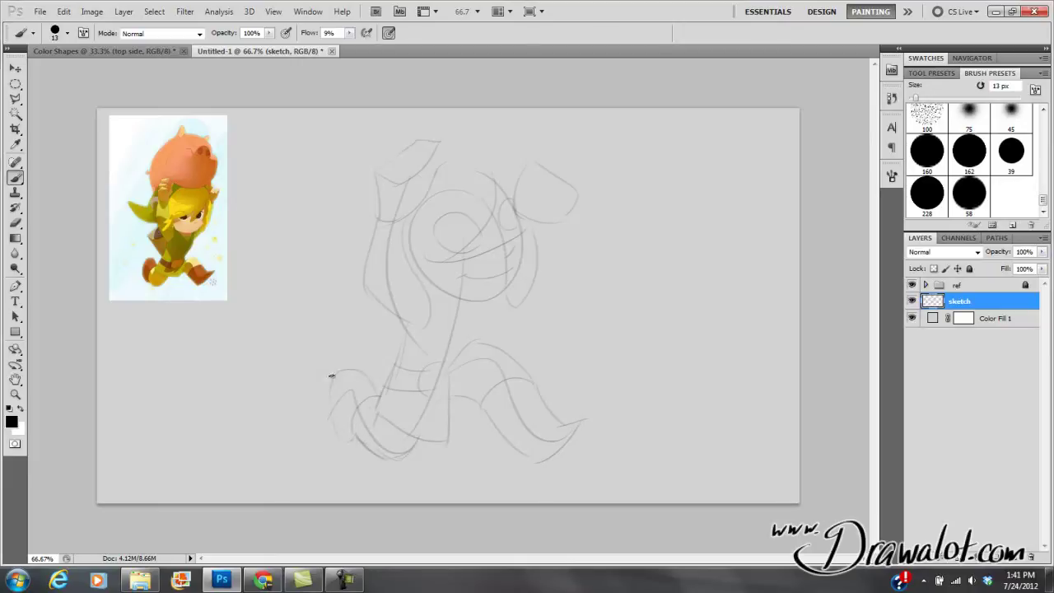
drag(328, 400, 339, 436)
drag(486, 319, 477, 335)
drag(455, 216, 476, 234)
Scale the character sketch down to 82.70% and move it lower to leave room for the pig above the head
click(16, 69)
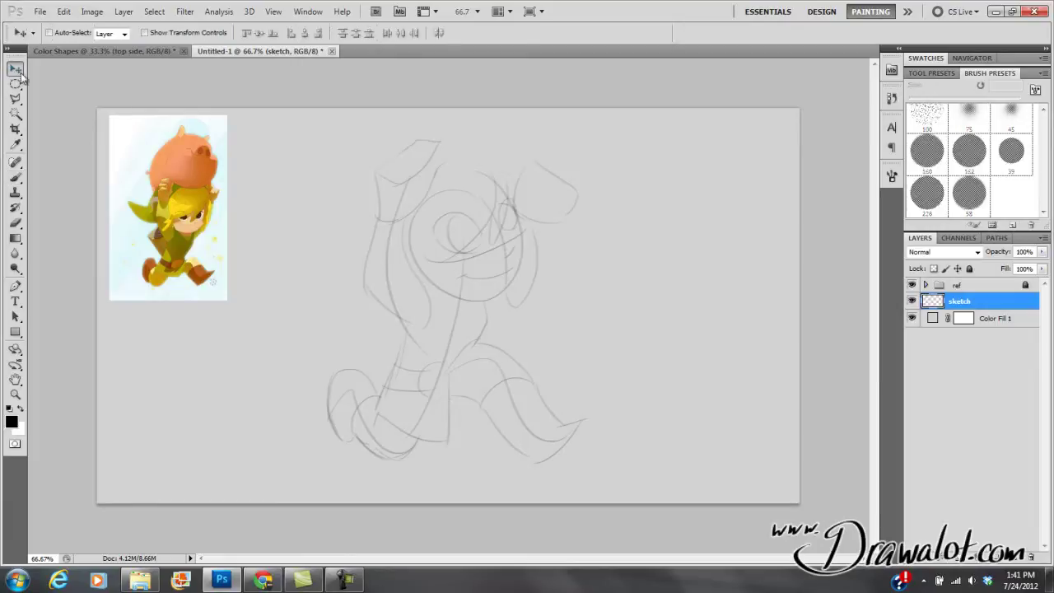
mouse_move(462, 269)
mouse_down()
mouse_move(470, 281)
mouse_move(466, 266)
mouse_up()
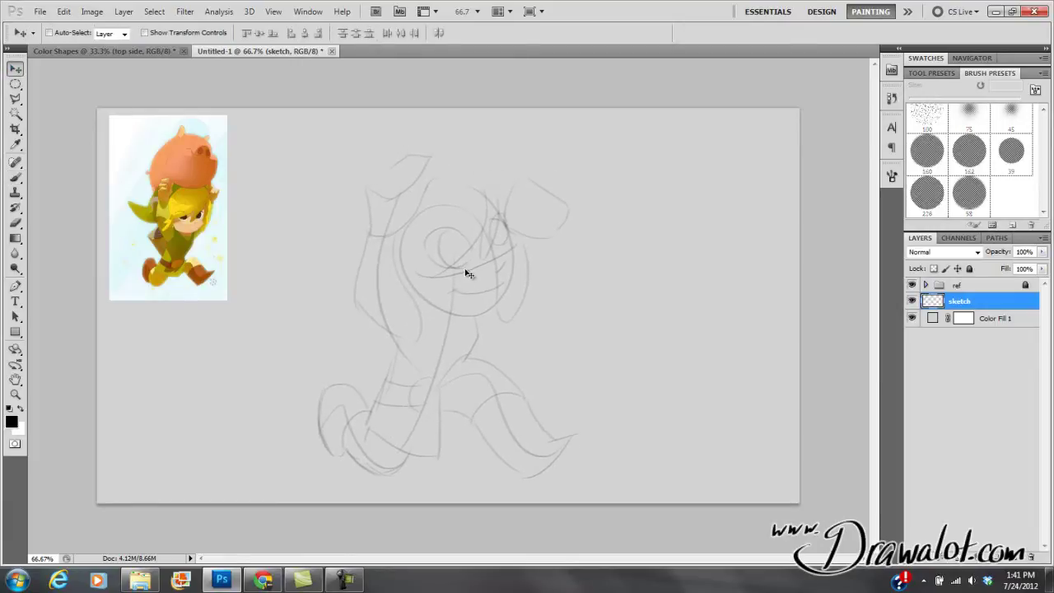
key(ctrl+t)
drag(581, 154, 549, 175)
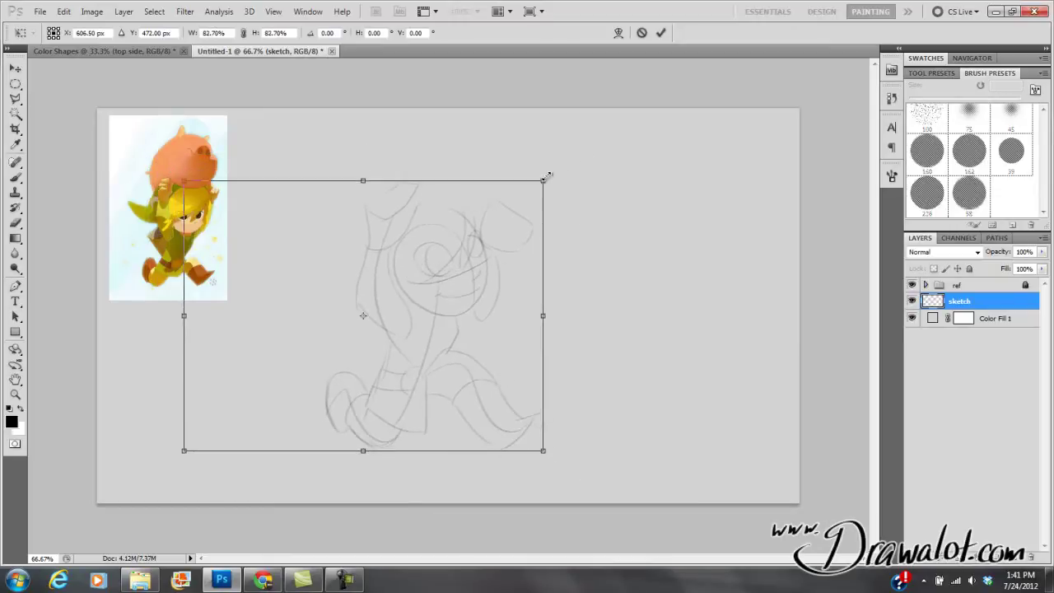
key(Return)
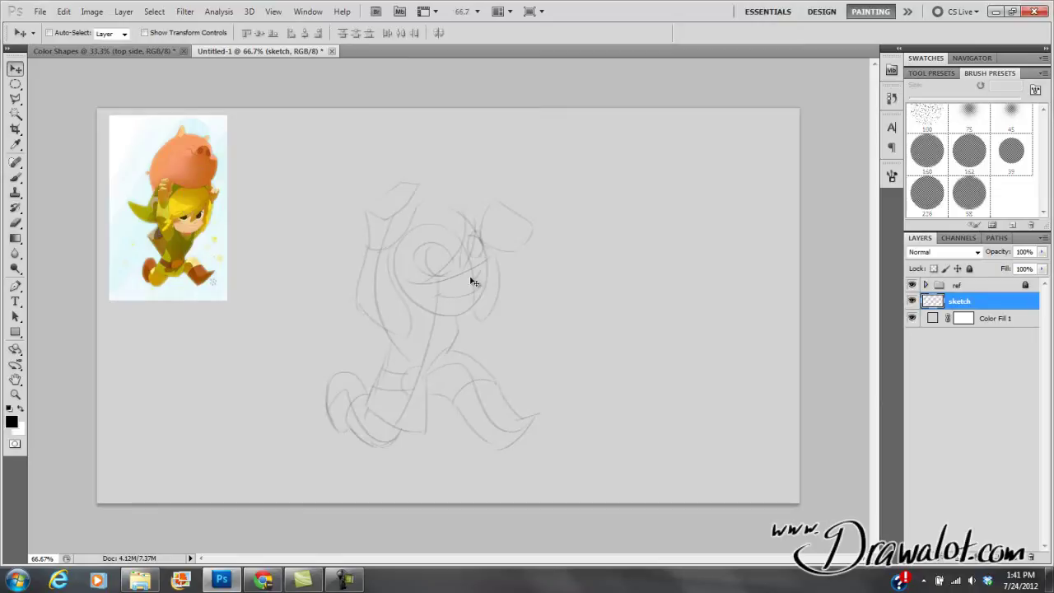
drag(453, 285, 483, 320)
Sketch the round pig above the head with the brush, including its snout, pointed ear and body outline
key(b)
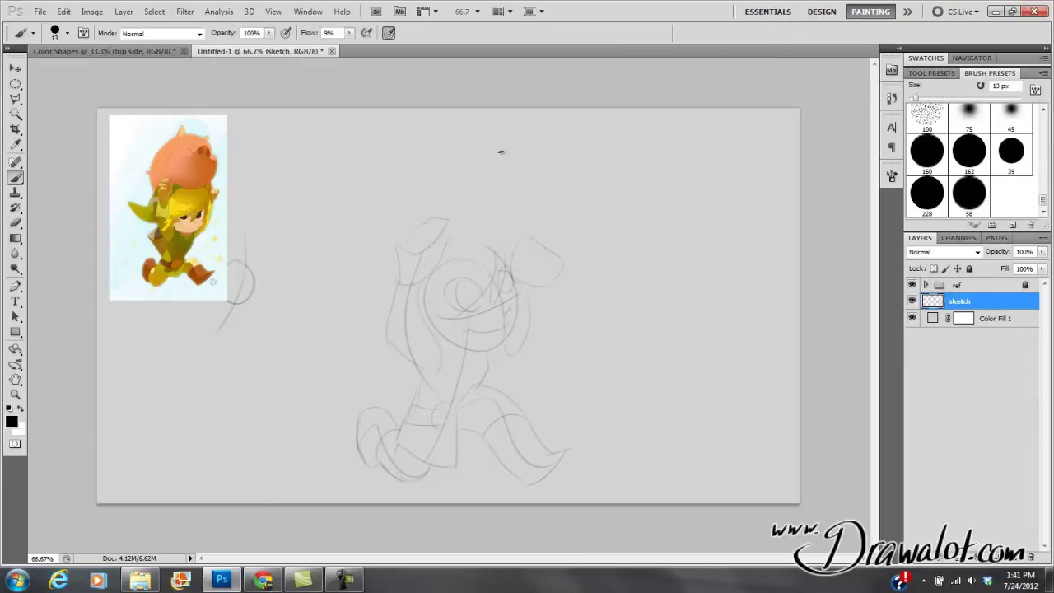
drag(494, 146, 511, 158)
mouse_move(532, 179)
mouse_down()
mouse_move(551, 195)
mouse_move(553, 235)
mouse_up()
mouse_move(445, 145)
mouse_down()
mouse_move(481, 144)
mouse_move(457, 123)
mouse_up()
mouse_move(428, 159)
mouse_down()
mouse_move(411, 250)
mouse_move(393, 212)
mouse_up()
drag(383, 269, 391, 231)
Sketch the pointed cap tail behind the head, the fingers of both hands, and the outline of the far arm
drag(325, 276, 338, 289)
drag(425, 246, 441, 217)
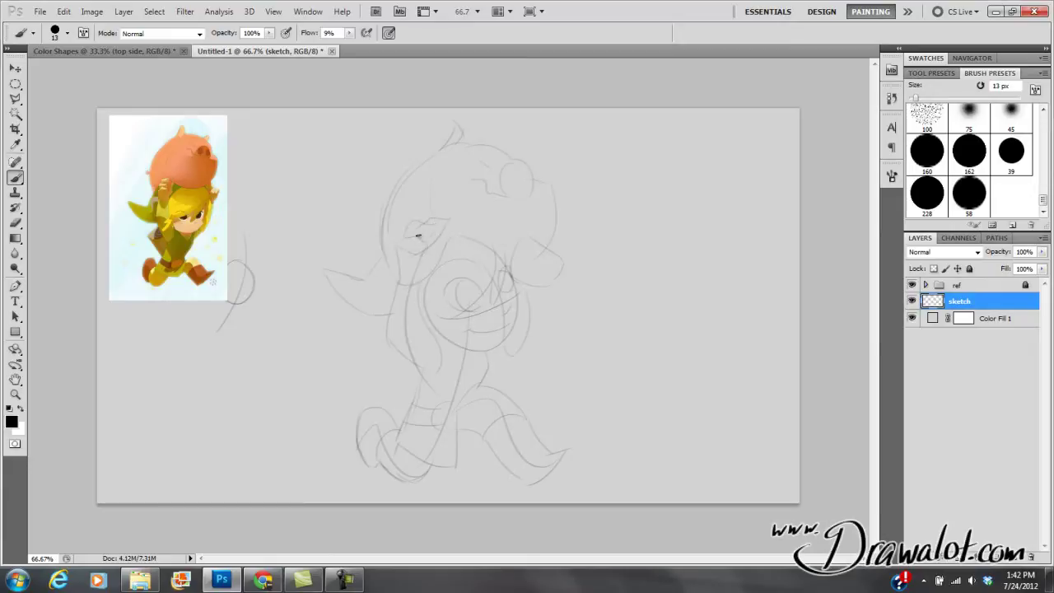
drag(446, 215, 437, 232)
mouse_move(555, 273)
mouse_down()
mouse_move(560, 252)
mouse_move(539, 282)
mouse_up()
drag(539, 313, 503, 365)
Try to darken the sketch lines with Brightness/Contrast, using brightness -150 and contrast 99
click(91, 11)
mouse_move(113, 45)
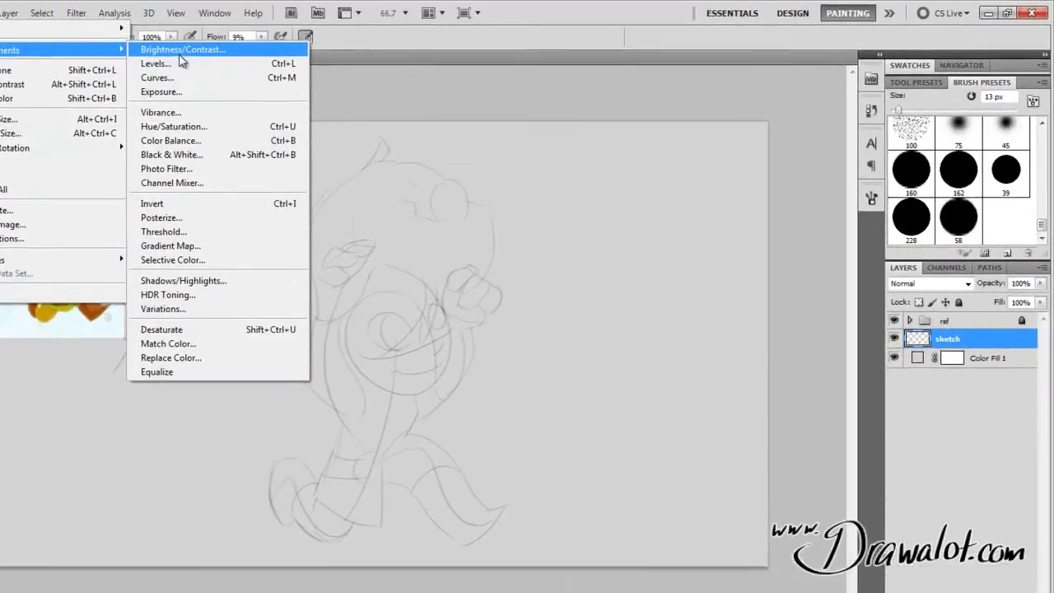
click(280, 44)
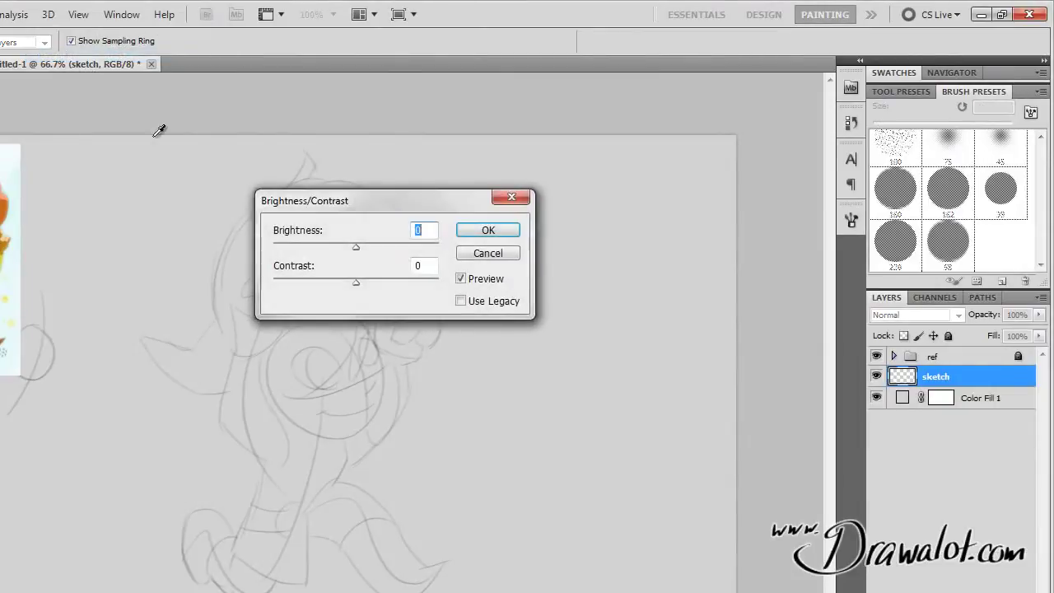
drag(407, 201, 648, 135)
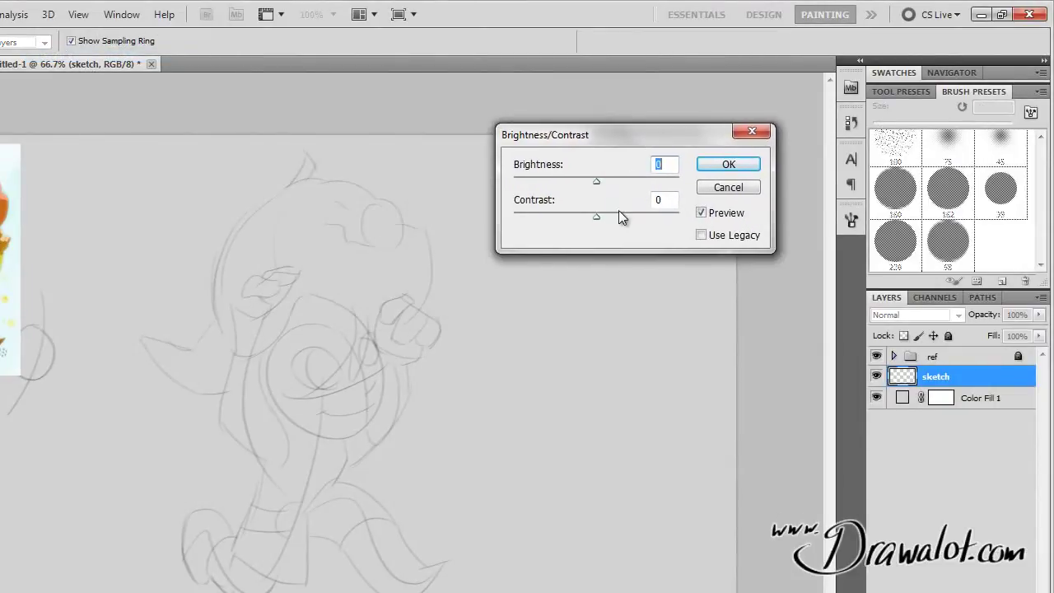
drag(596, 215, 678, 212)
drag(596, 180, 519, 206)
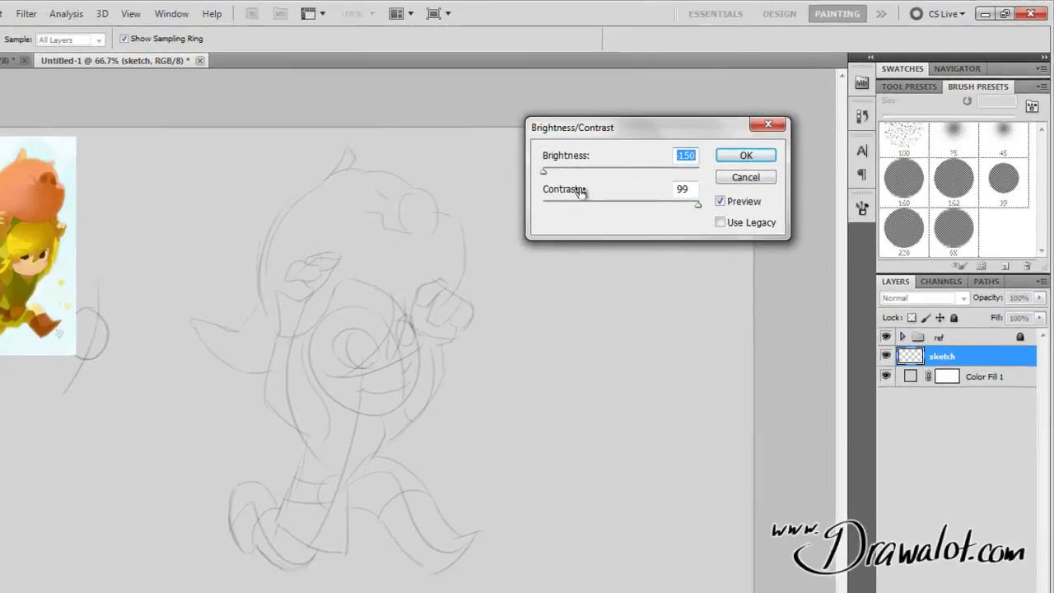
click(789, 136)
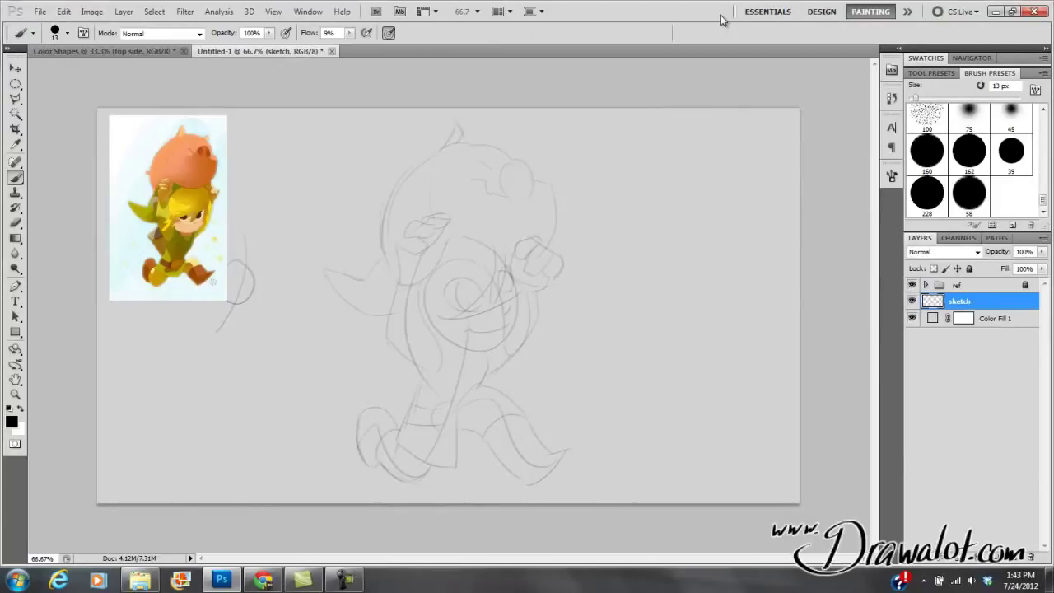
Try to darken the sketch lines with Levels by lowering the white input level
key(ctrl+l)
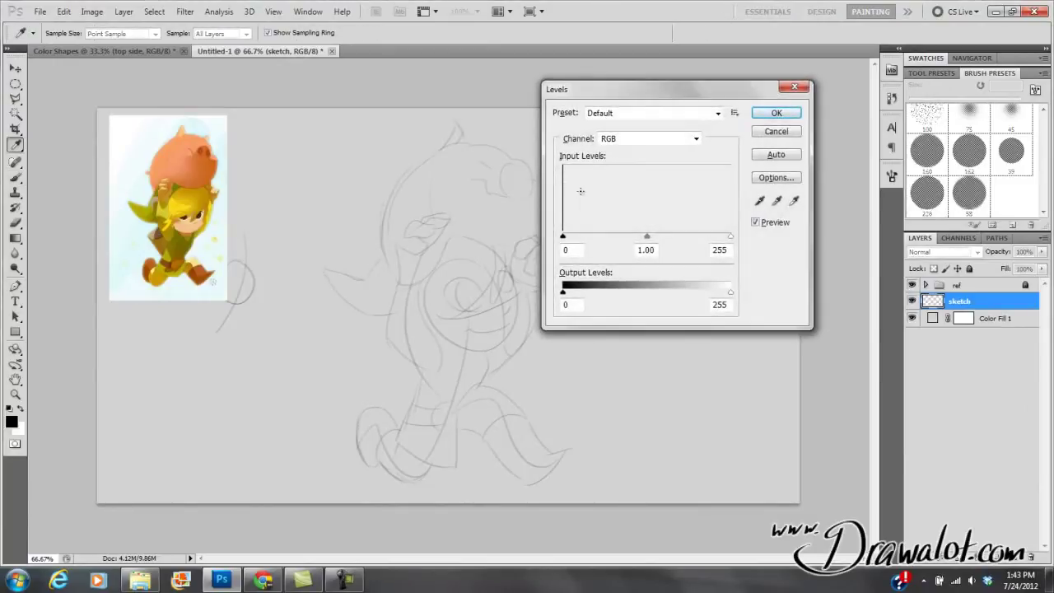
drag(731, 237, 567, 245)
click(771, 132)
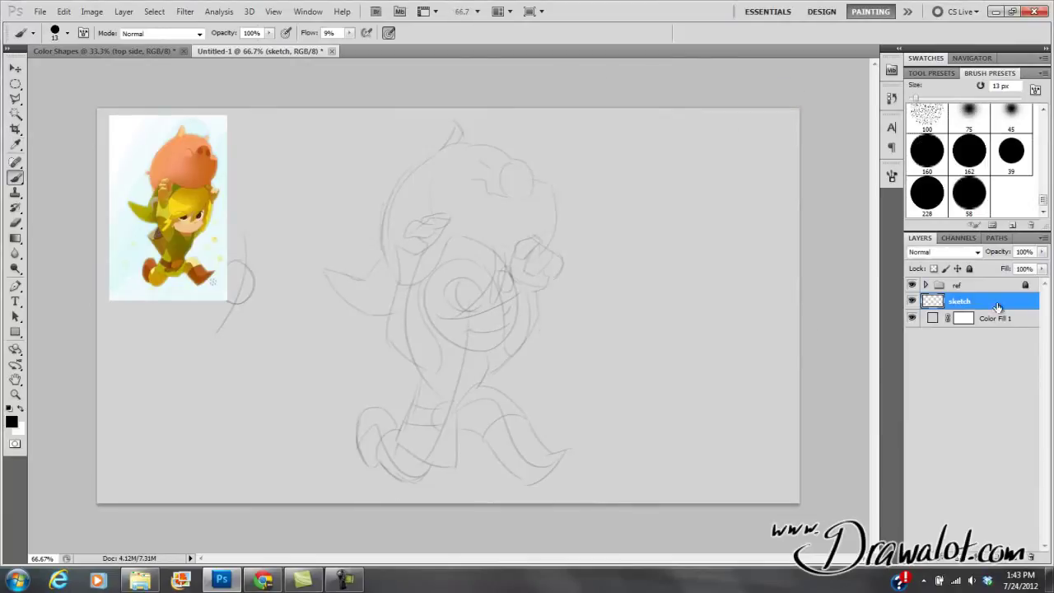
Darken the line art by duplicating the sketch layer four times and merging all five layers into one
drag(937, 309, 934, 303)
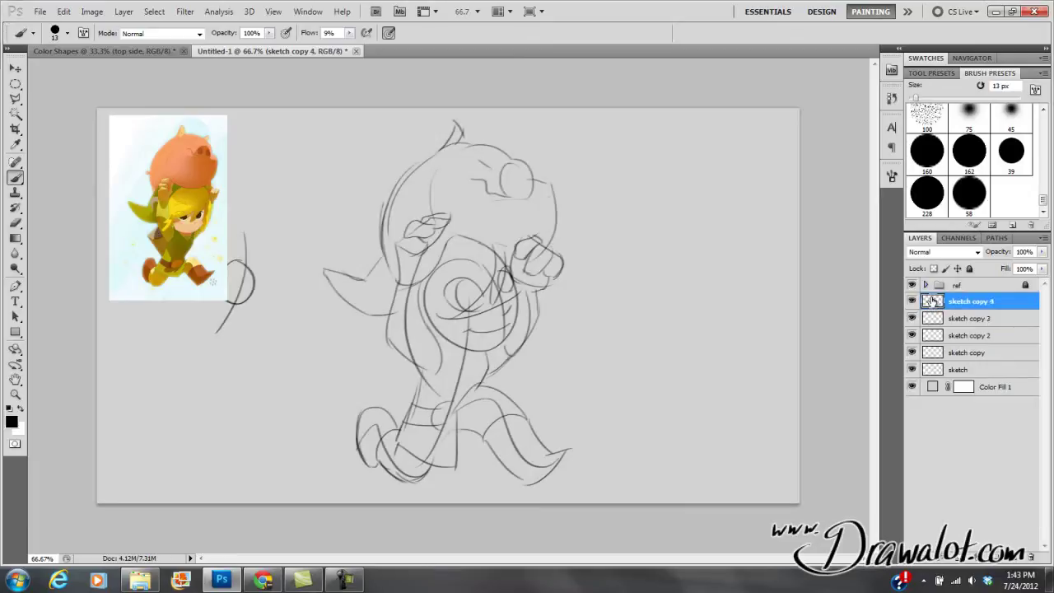
shift+click(936, 370)
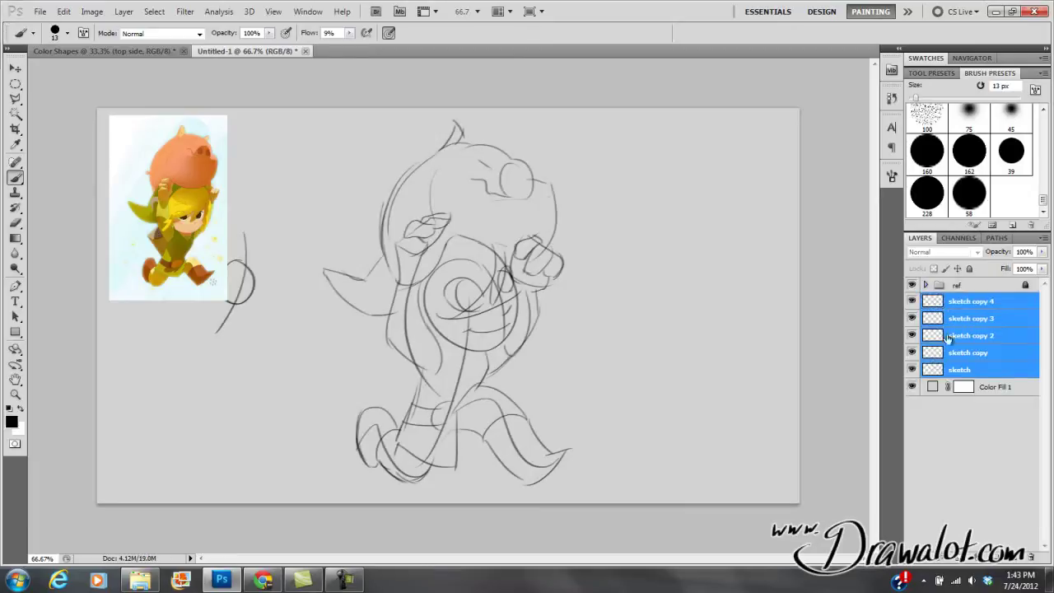
click(1043, 237)
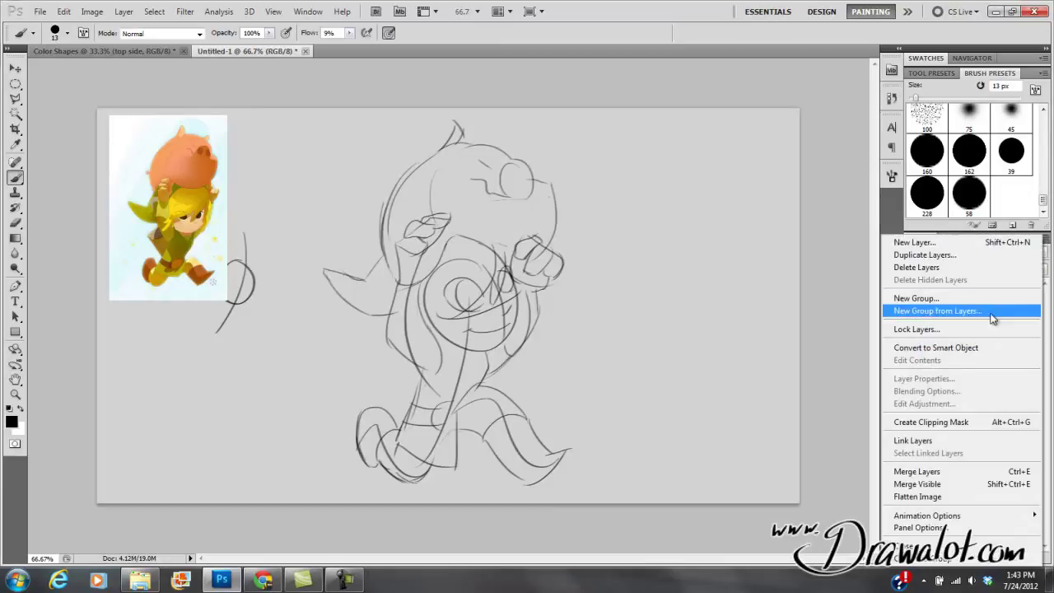
click(930, 475)
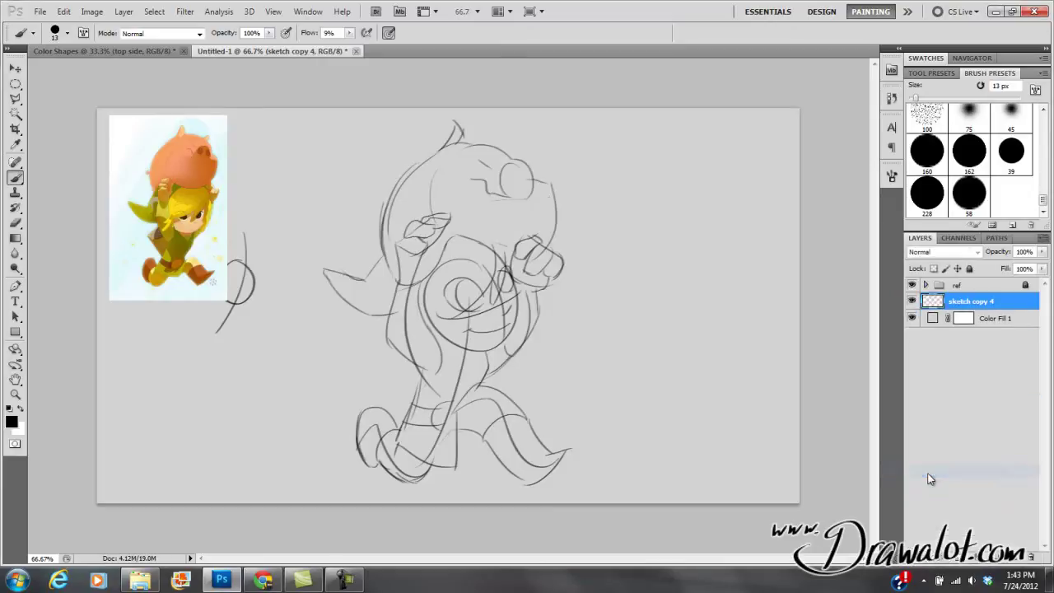
click(911, 302)
click(912, 301)
Set up a soft Eraser with 17% flow and 0% hardness
key(e)
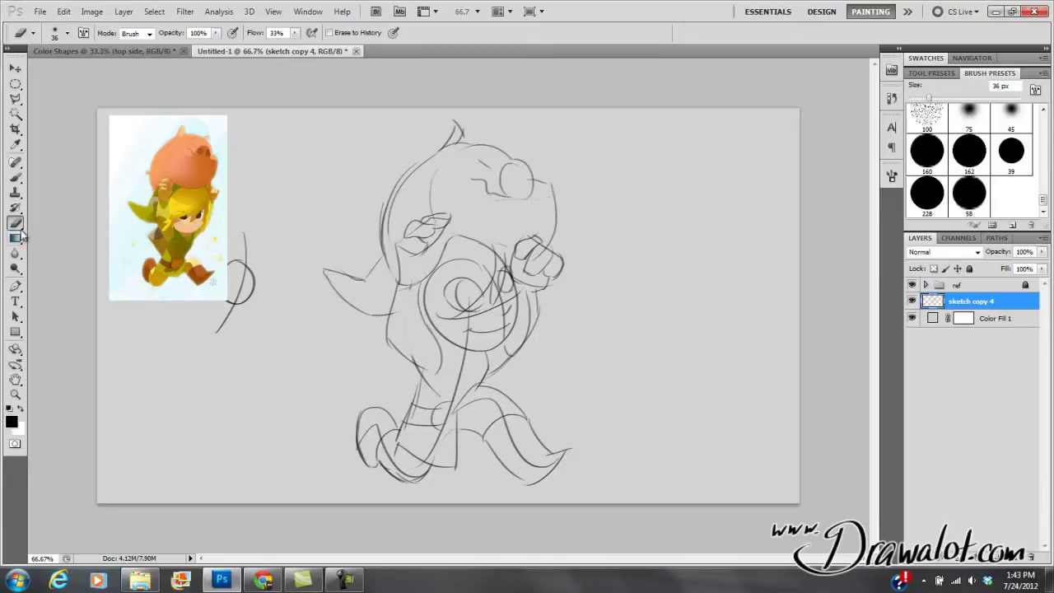
click(295, 33)
drag(293, 46, 289, 48)
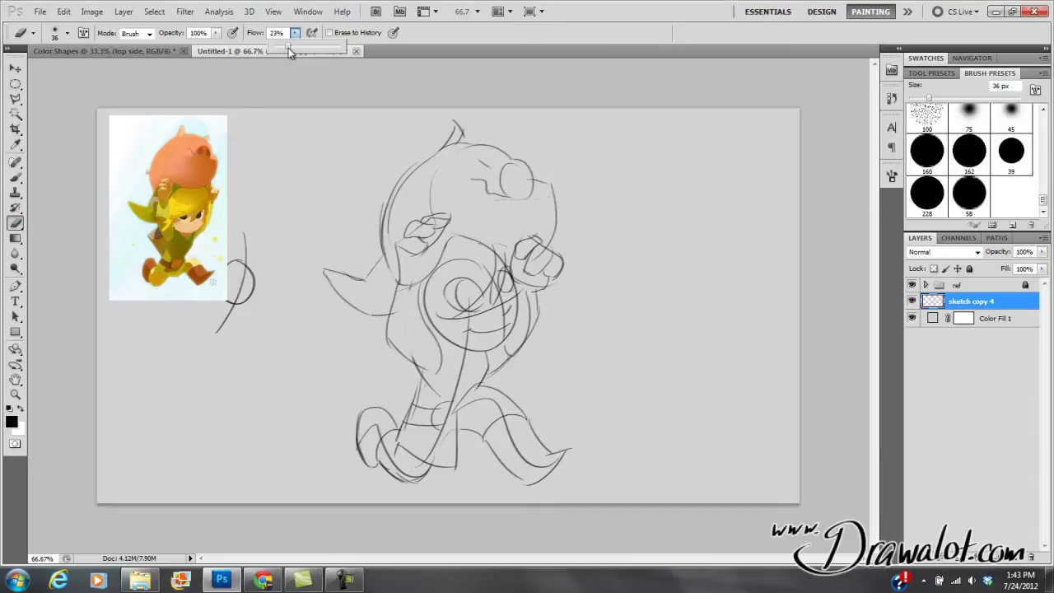
click(65, 34)
click(22, 98)
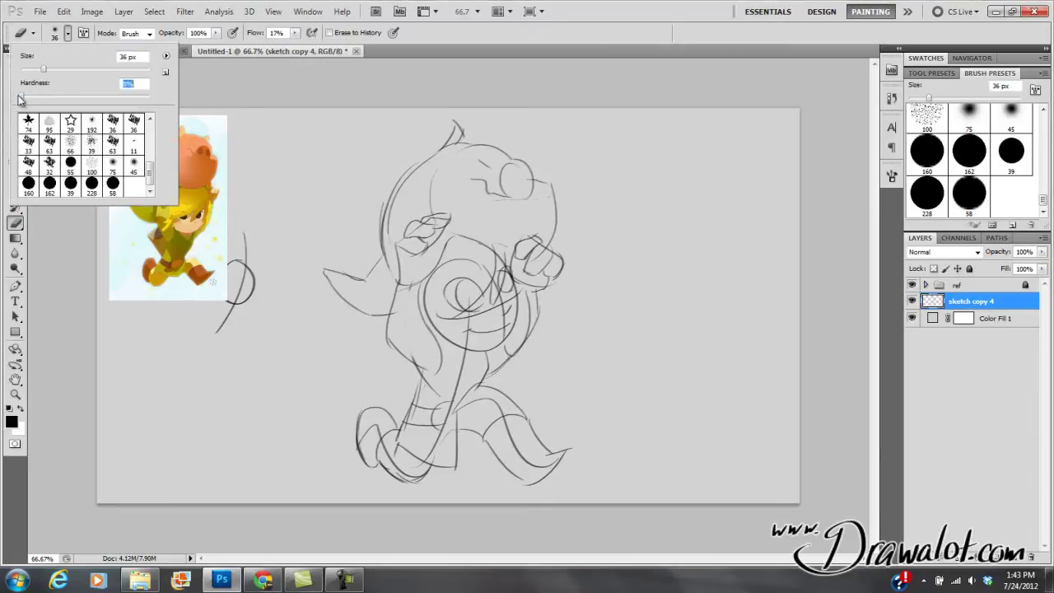
Erase the overlapping construction lines across the near arm, the torso and the lower face
drag(414, 288, 408, 322)
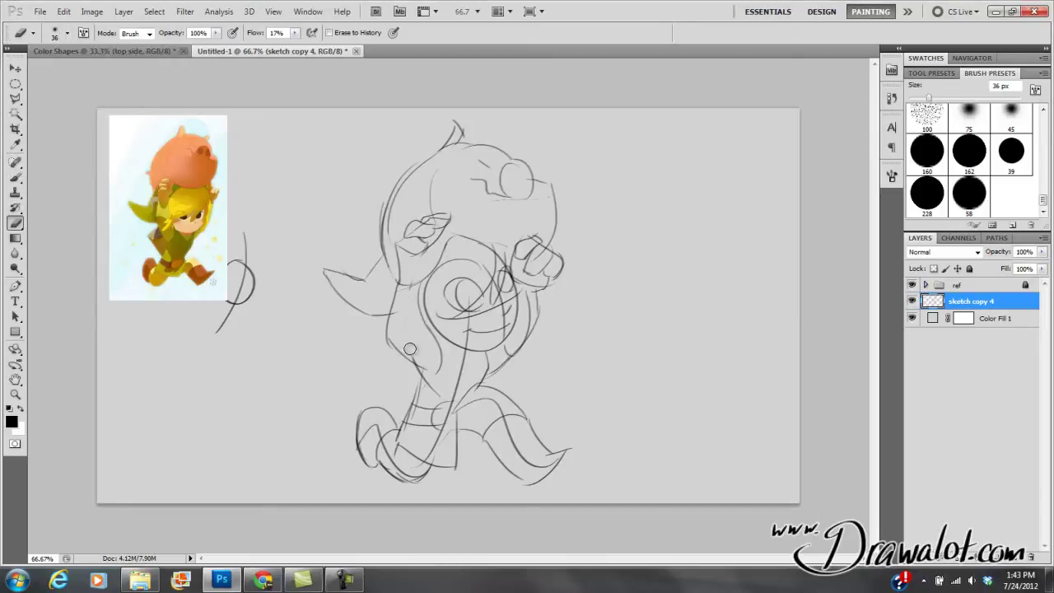
mouse_move(436, 385)
mouse_down()
mouse_move(419, 376)
mouse_move(429, 390)
mouse_move(435, 371)
mouse_move(463, 359)
mouse_move(454, 397)
mouse_move(456, 389)
mouse_up()
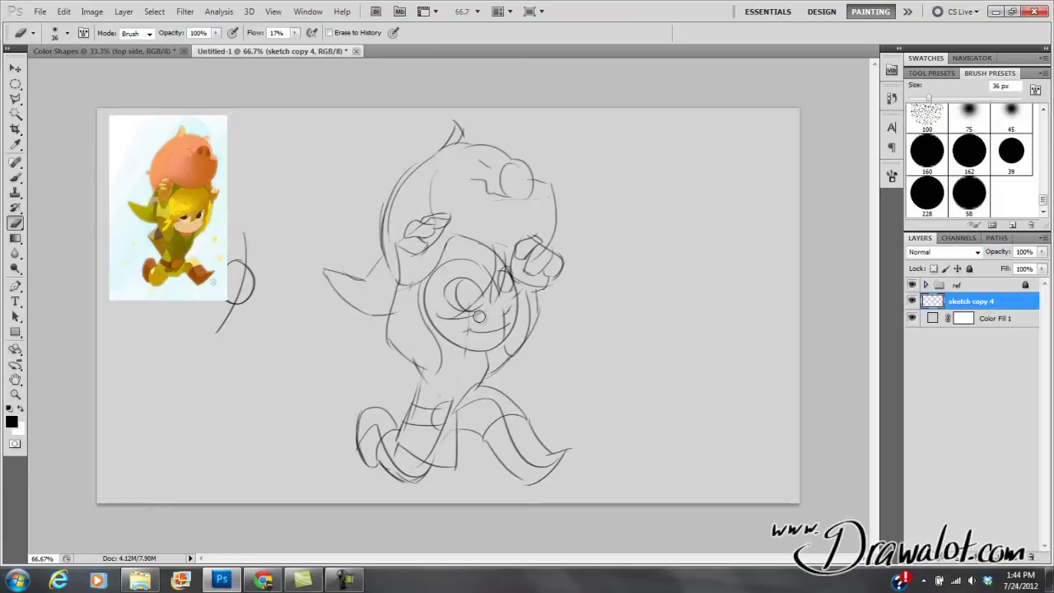
drag(473, 320, 462, 357)
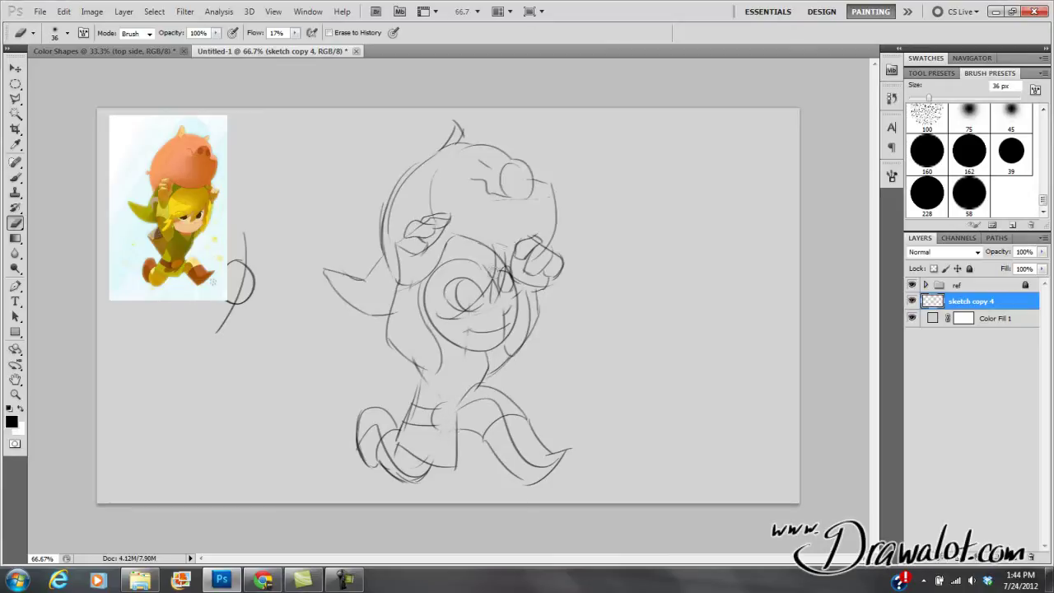
Inspect the lines of the character's face, cap tail and raised arms at close range
key(b)
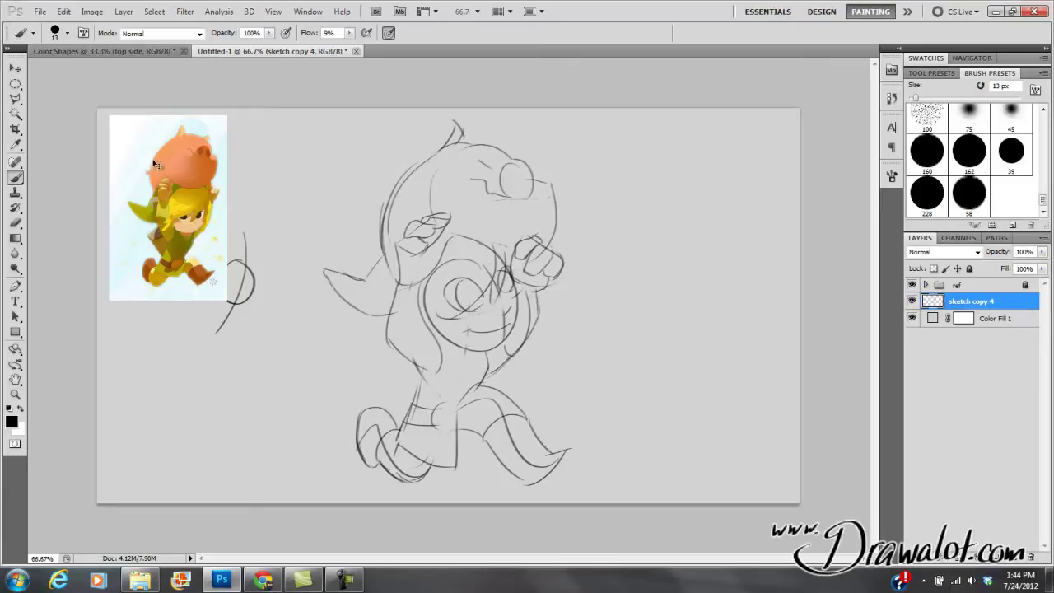
scroll(461, 324, up, 4)
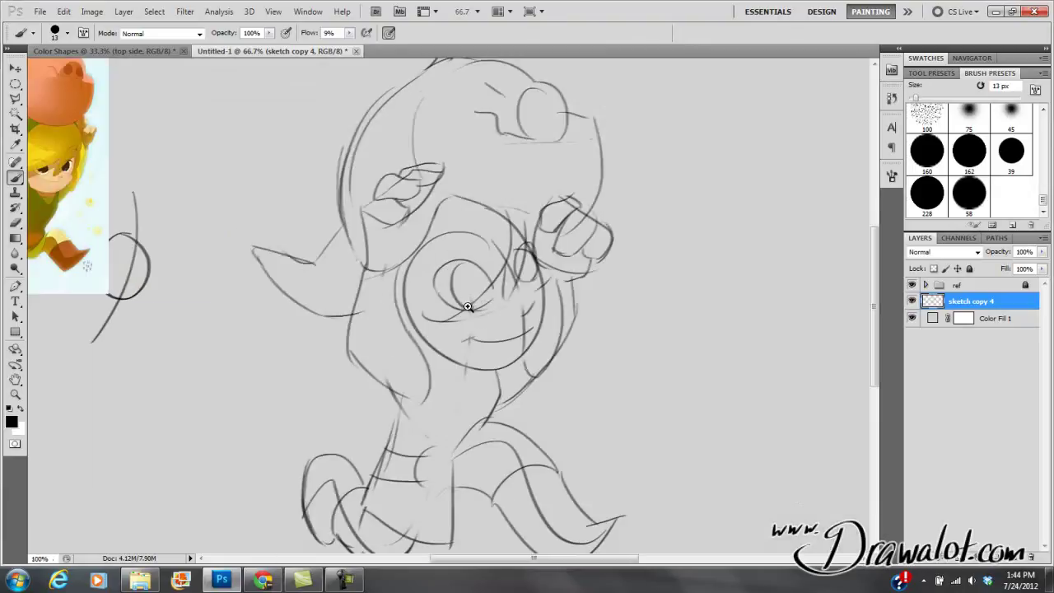
mouse_move(475, 297)
mouse_down()
mouse_move(420, 278)
mouse_move(676, 285)
mouse_move(214, 310)
mouse_up()
alt+click(407, 352)
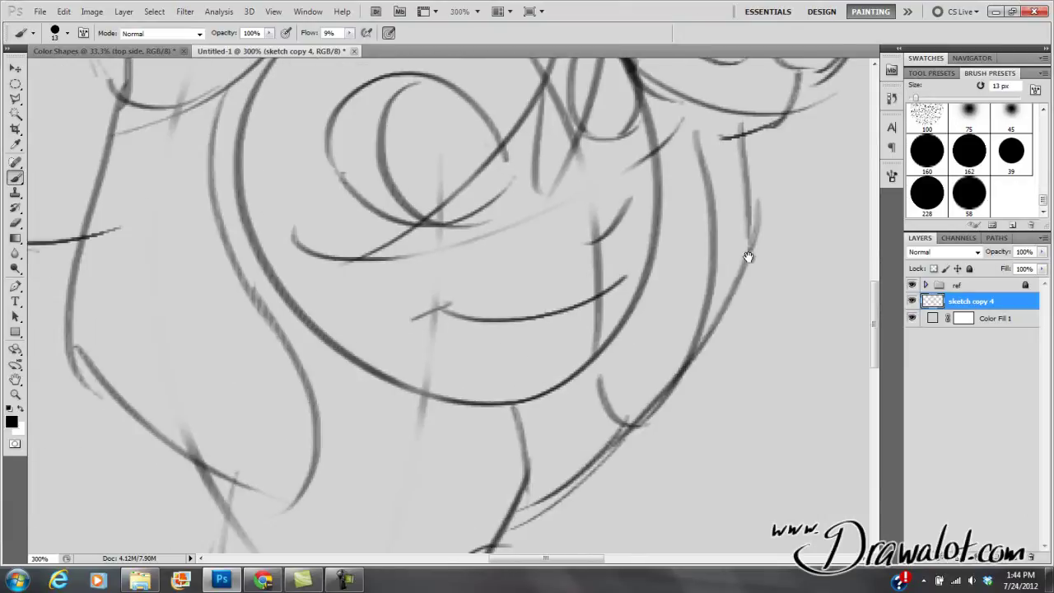
alt+click(430, 294)
alt+click(439, 300)
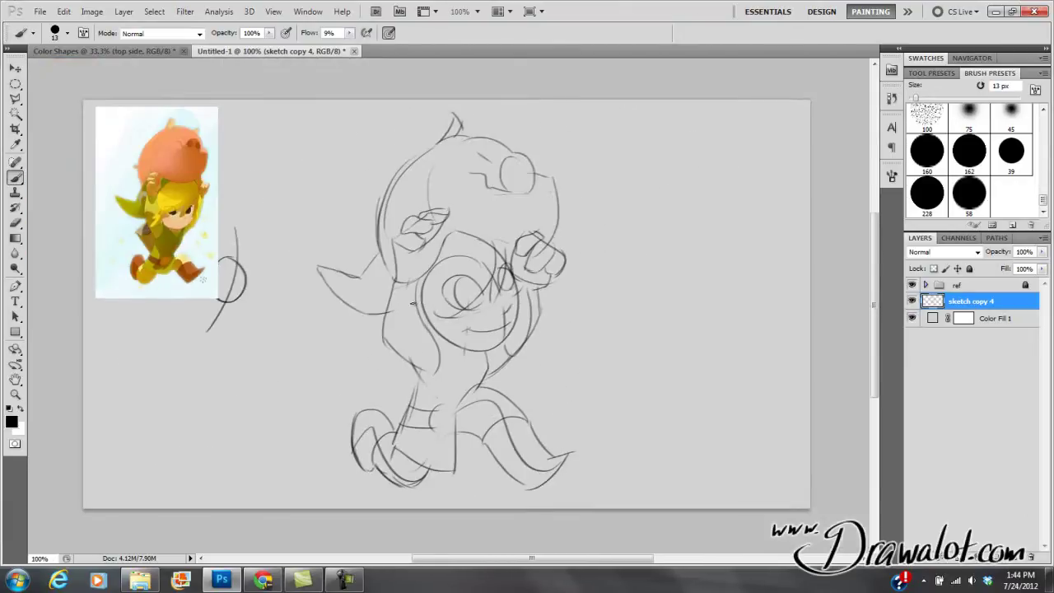
click(15, 381)
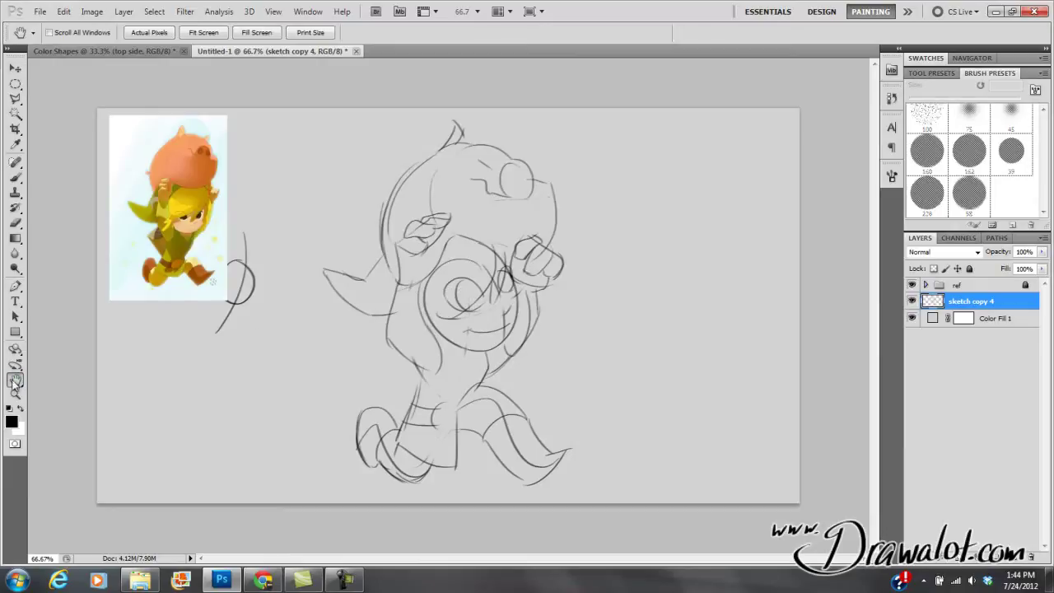
click(16, 395)
click(503, 262)
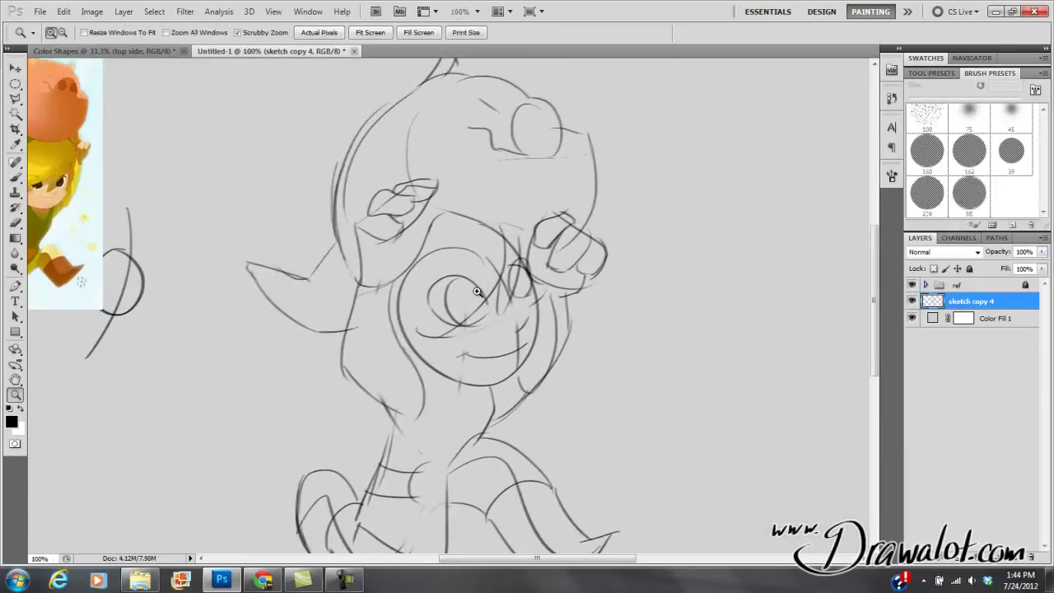
click(459, 298)
click(16, 382)
drag(289, 330, 557, 278)
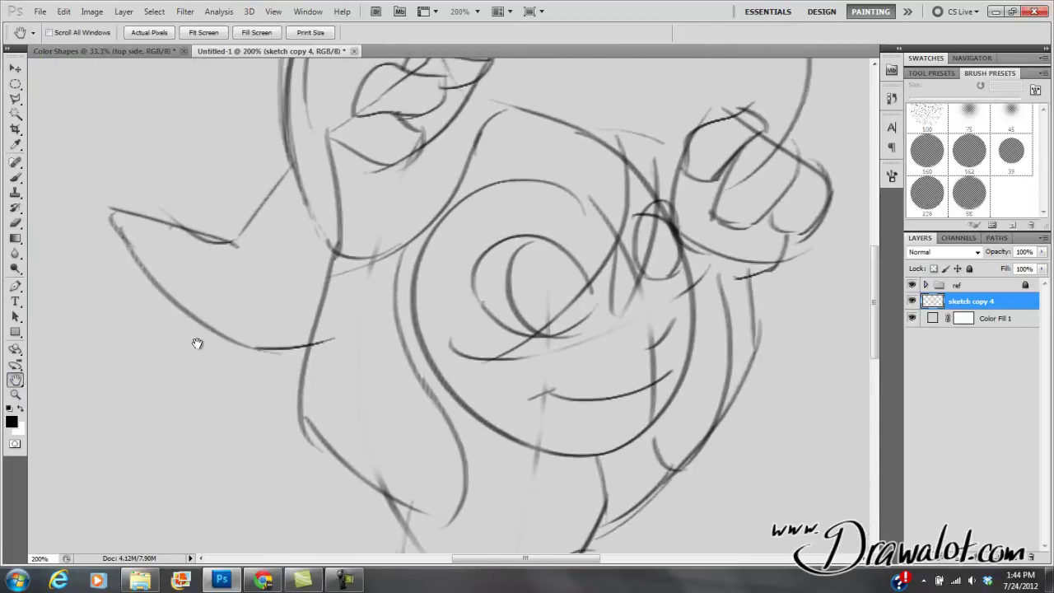
mouse_move(560, 300)
mouse_down()
mouse_move(492, 264)
mouse_move(517, 305)
mouse_move(543, 287)
mouse_move(593, 198)
mouse_up()
Examine the torso, belt and legs of the sketch up close, and return to the face
ctrl+click(516, 304)
alt+click(514, 325)
alt+click(514, 322)
drag(540, 346, 579, 225)
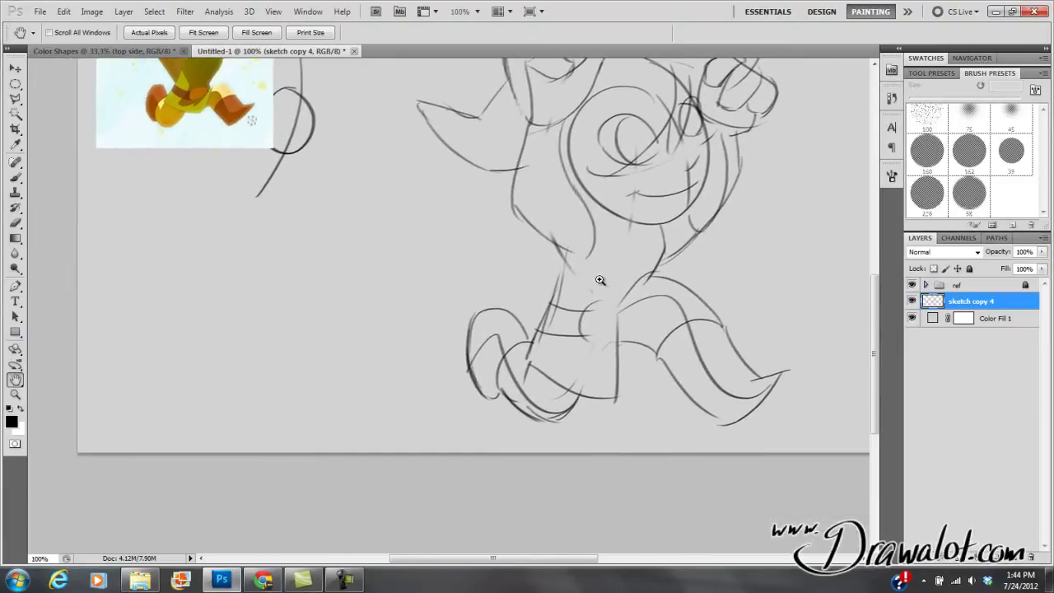
ctrl+click(603, 280)
ctrl+click(605, 277)
drag(532, 277, 189, 245)
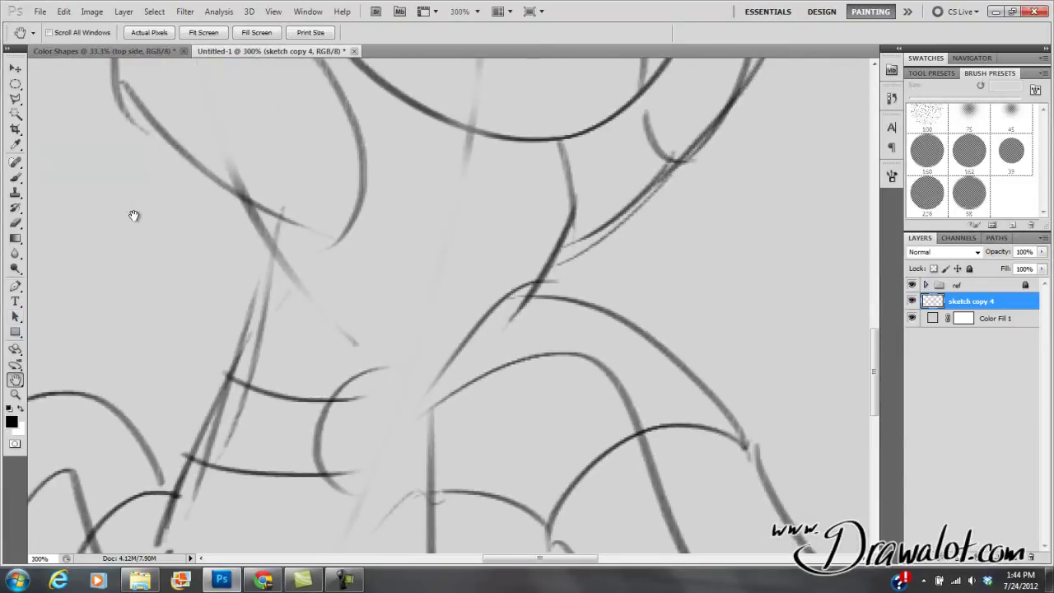
drag(577, 219, 513, 376)
alt+click(516, 318)
drag(511, 249, 545, 372)
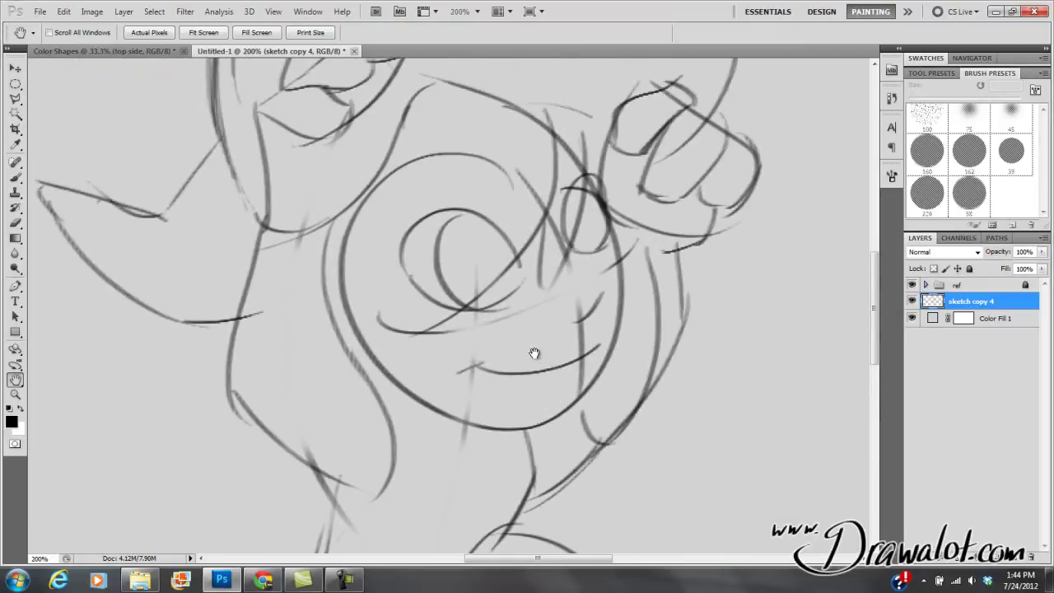
Frame the character's face at 200% zoom and switch back to the Brush tool
click(479, 289)
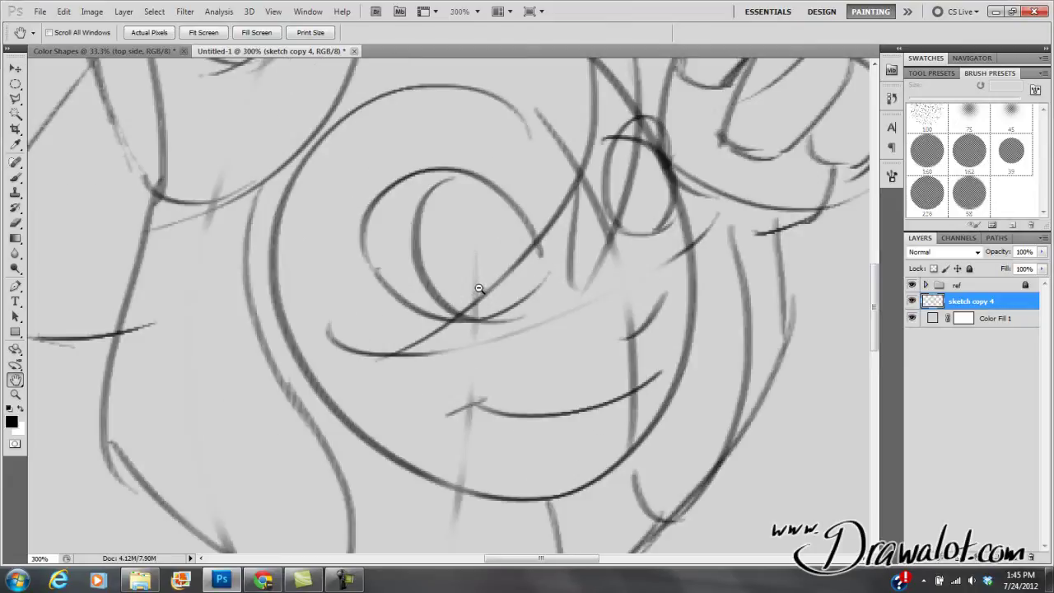
alt+click(480, 295)
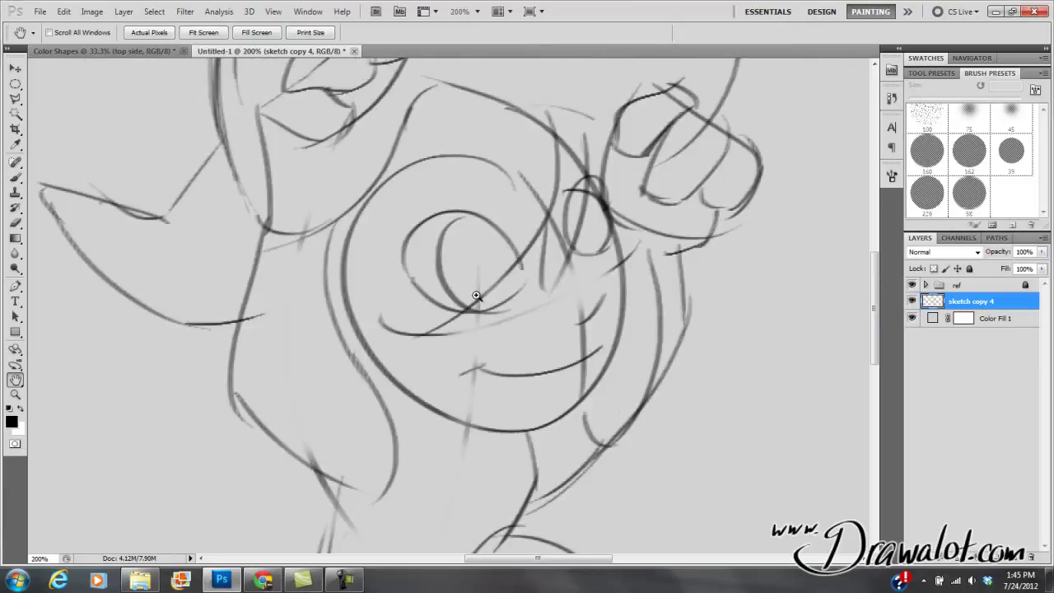
alt+click(477, 296)
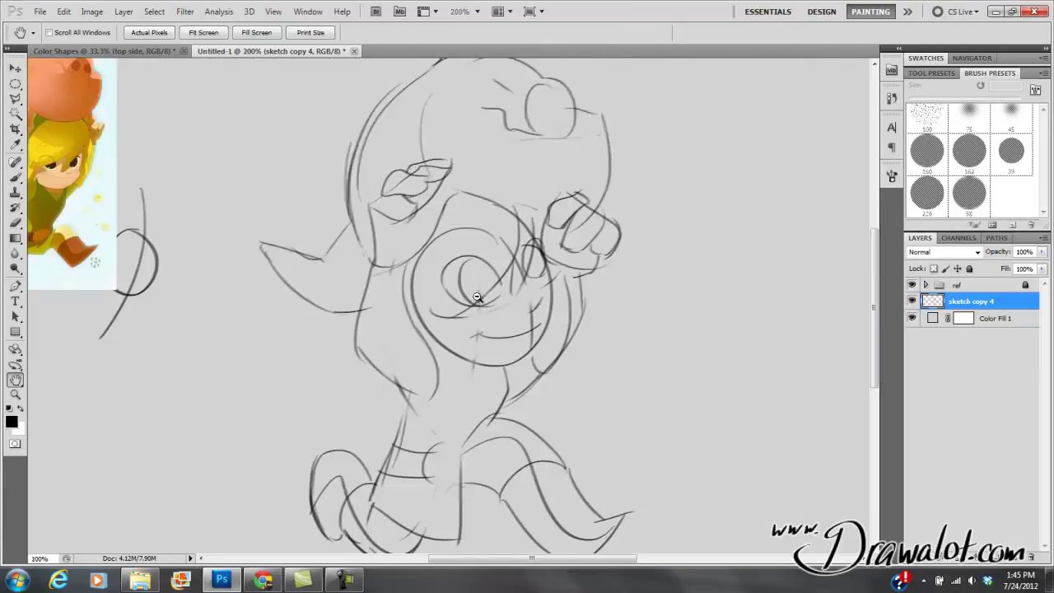
ctrl+click(478, 299)
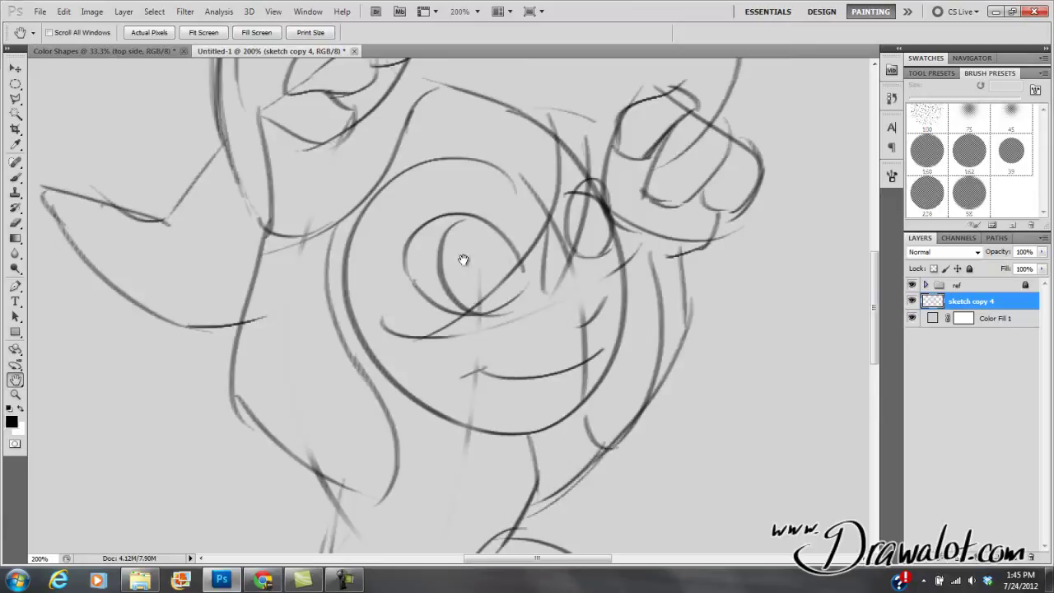
mouse_move(434, 265)
mouse_down()
mouse_move(470, 306)
mouse_move(295, 365)
mouse_move(617, 271)
mouse_move(651, 251)
mouse_move(544, 392)
mouse_move(569, 518)
mouse_move(522, 459)
mouse_move(569, 266)
mouse_move(537, 287)
mouse_move(577, 245)
mouse_move(558, 232)
mouse_up()
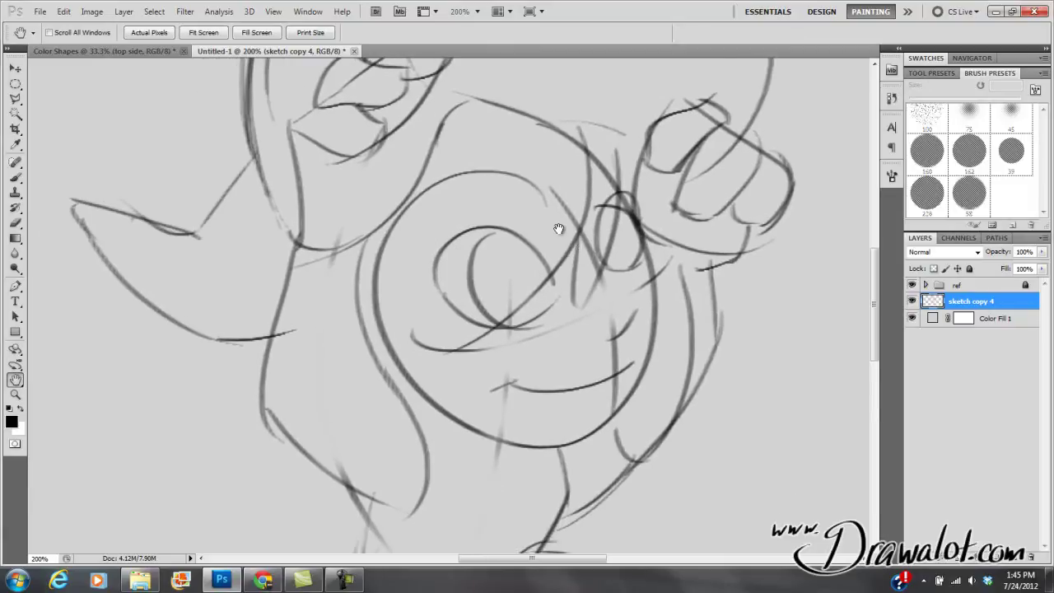
key(Tab)
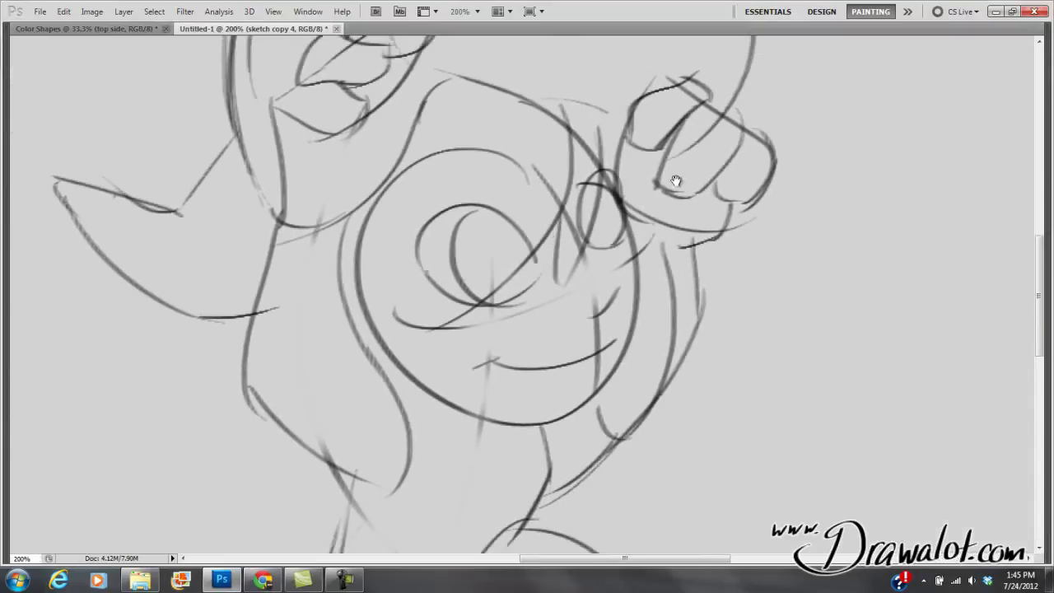
key(Tab)
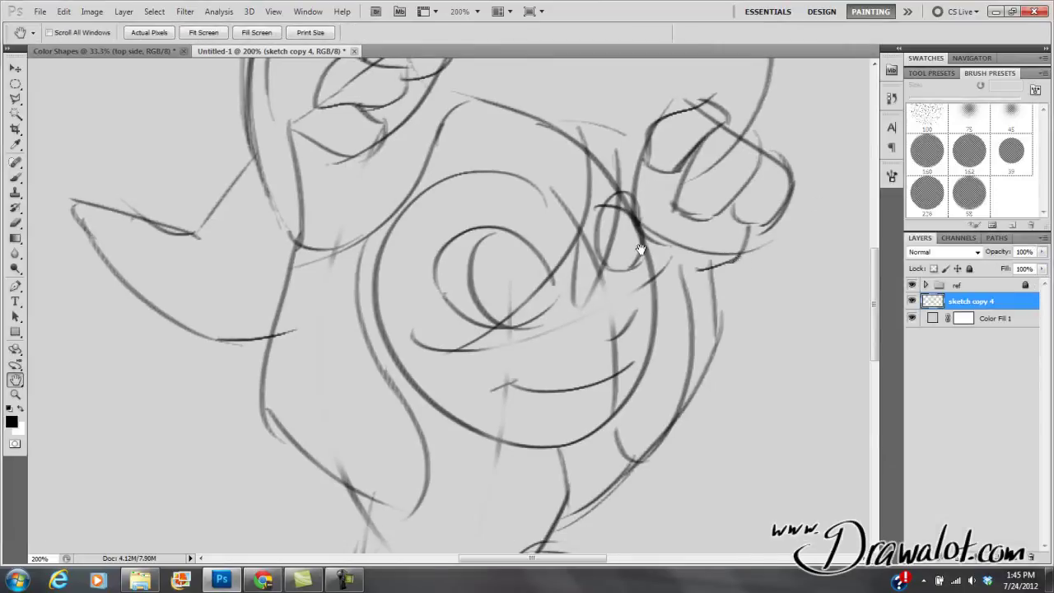
key(b)
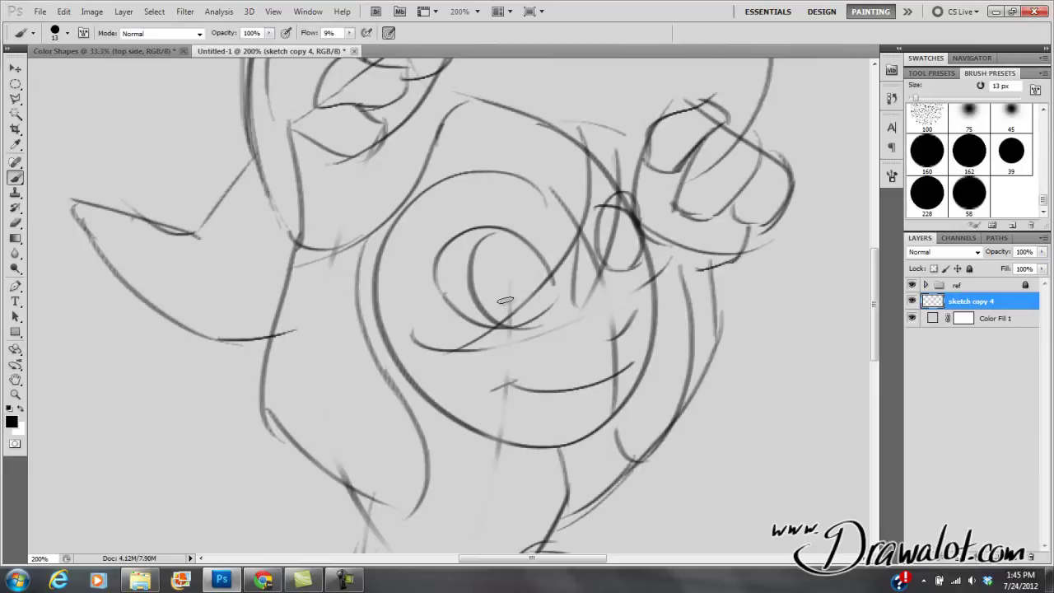
Hide the panels and lighten the vertical construction line beside the character's mouth, checking the torso and legs as well
key(Tab)
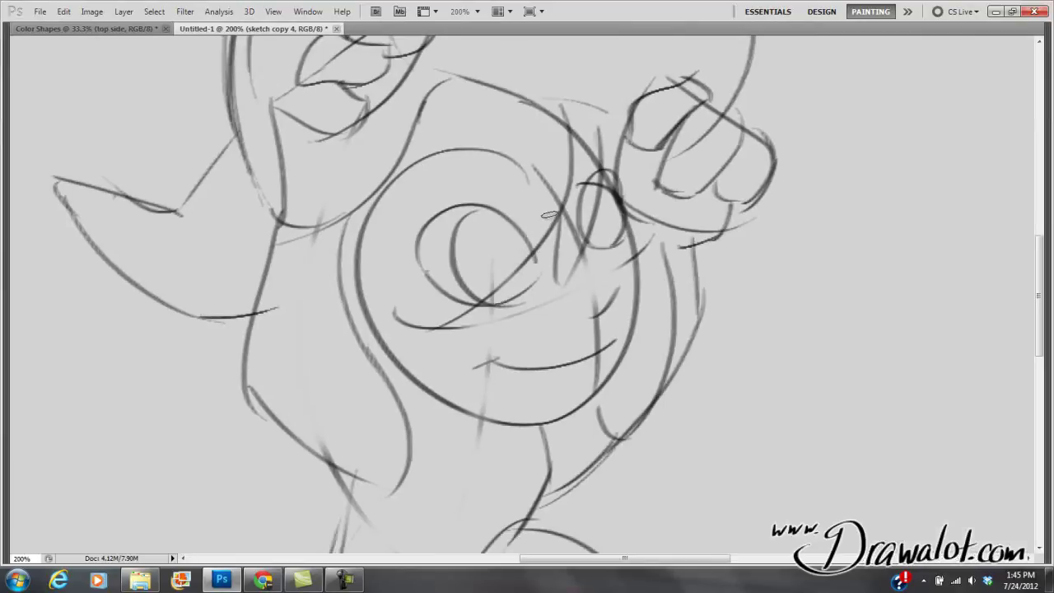
drag(632, 317, 699, 97)
mouse_move(633, 272)
mouse_down()
mouse_move(592, 218)
mouse_move(547, 251)
mouse_move(525, 220)
mouse_up()
mouse_move(279, 327)
mouse_down()
mouse_move(243, 367)
mouse_move(245, 350)
mouse_up()
mouse_move(325, 377)
mouse_down()
mouse_move(309, 416)
mouse_move(379, 465)
mouse_move(306, 407)
mouse_move(330, 366)
mouse_up()
mouse_move(707, 343)
mouse_down()
mouse_move(692, 382)
mouse_move(707, 414)
mouse_move(739, 405)
mouse_move(739, 429)
mouse_move(769, 443)
mouse_move(722, 427)
mouse_move(701, 395)
mouse_up()
mouse_move(599, 264)
mouse_down()
mouse_move(637, 266)
mouse_move(617, 250)
mouse_move(572, 250)
mouse_move(631, 257)
mouse_move(573, 249)
mouse_up()
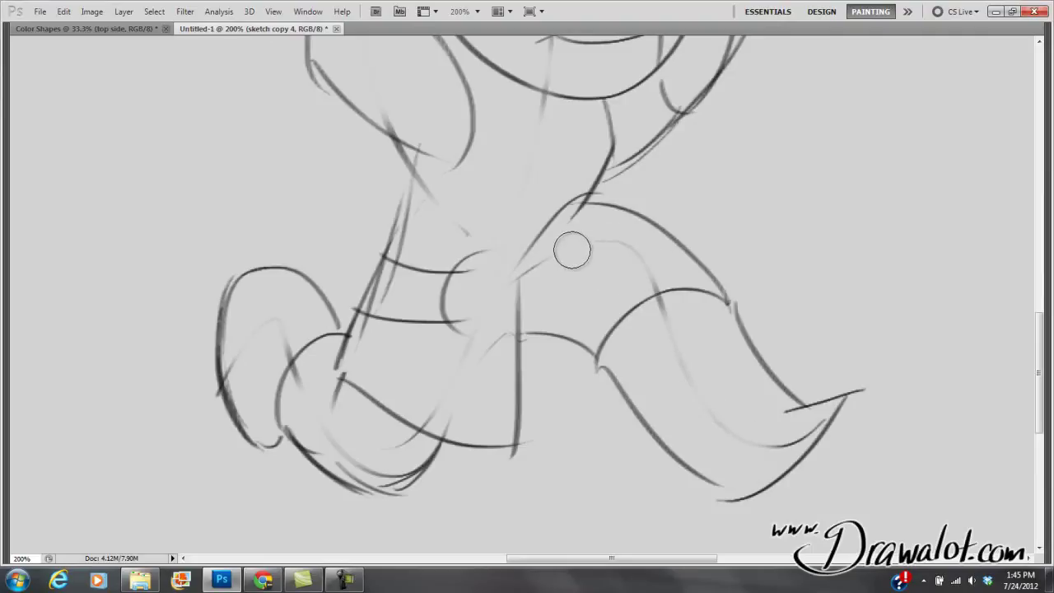
drag(609, 280, 560, 359)
drag(609, 309, 611, 331)
drag(593, 376, 616, 354)
drag(604, 256, 578, 330)
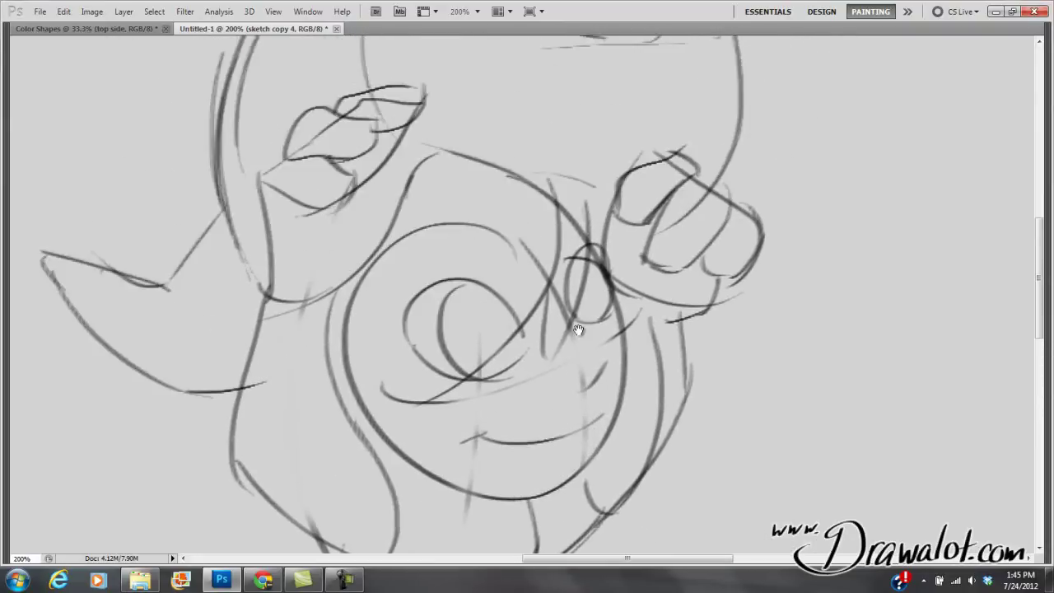
Darken the nose line and draw a thicker hair edge along the inside of the near raised arm
mouse_move(549, 207)
mouse_down()
mouse_move(547, 306)
mouse_move(589, 171)
mouse_up()
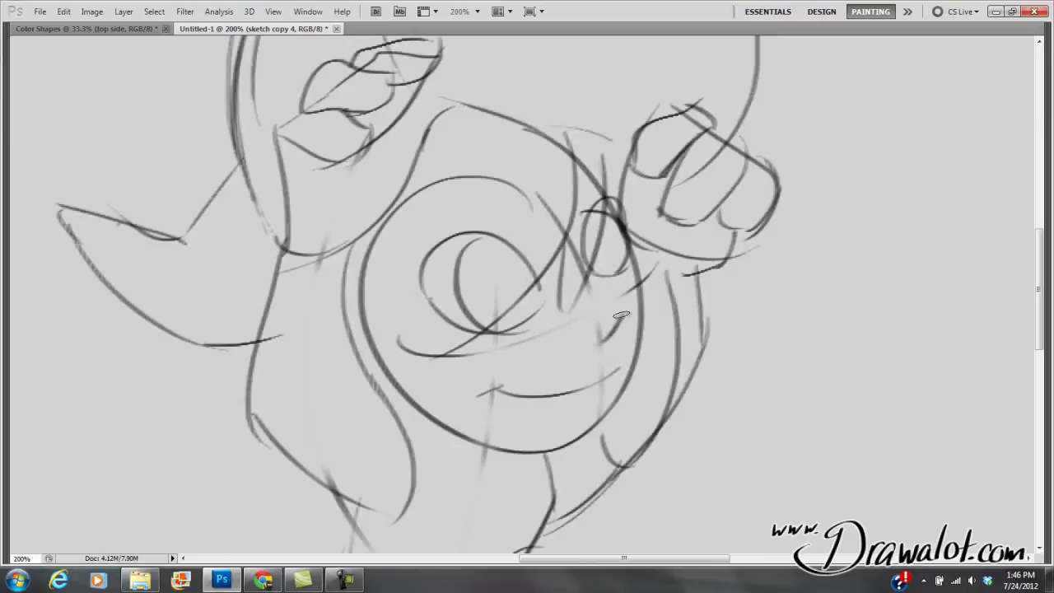
mouse_move(614, 238)
mouse_down()
mouse_move(549, 331)
mouse_move(569, 284)
mouse_up()
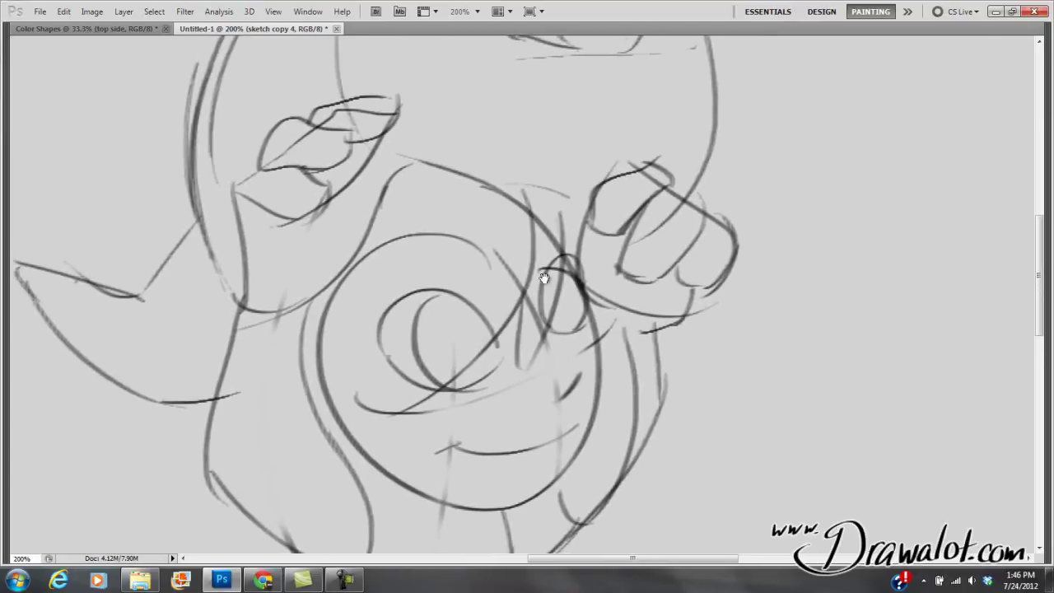
mouse_move(492, 243)
mouse_down()
mouse_move(538, 274)
mouse_move(483, 266)
mouse_move(467, 275)
mouse_up()
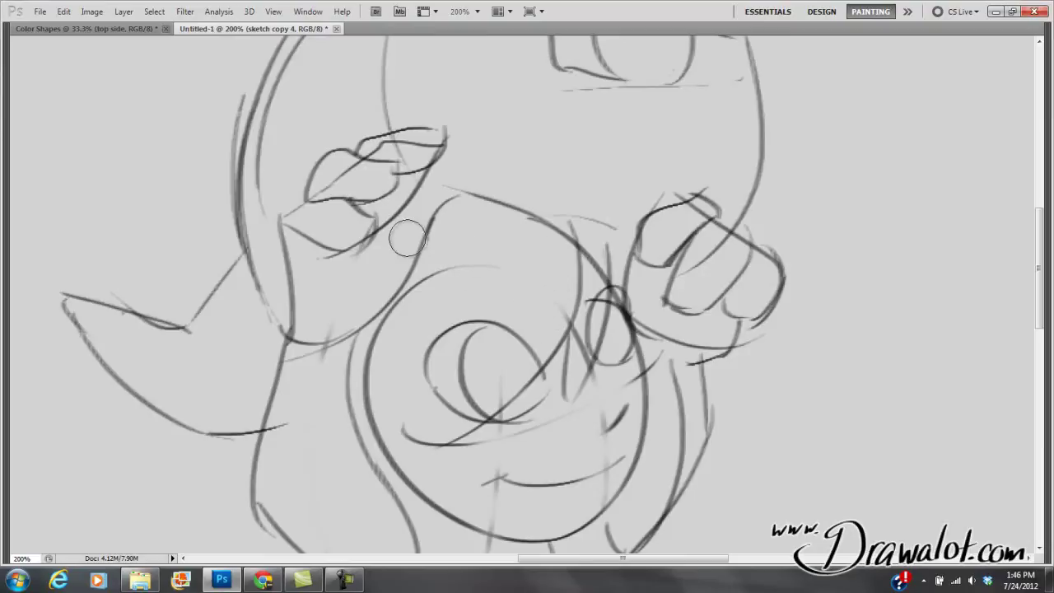
drag(449, 196, 424, 239)
mouse_move(477, 202)
mouse_down()
mouse_move(412, 207)
mouse_move(468, 203)
mouse_move(422, 276)
mouse_move(367, 325)
mouse_move(407, 294)
mouse_move(445, 232)
mouse_move(411, 244)
mouse_move(427, 217)
mouse_move(395, 271)
mouse_up()
Erase the stray loop and diagonal line beside the reference picture
key(e)
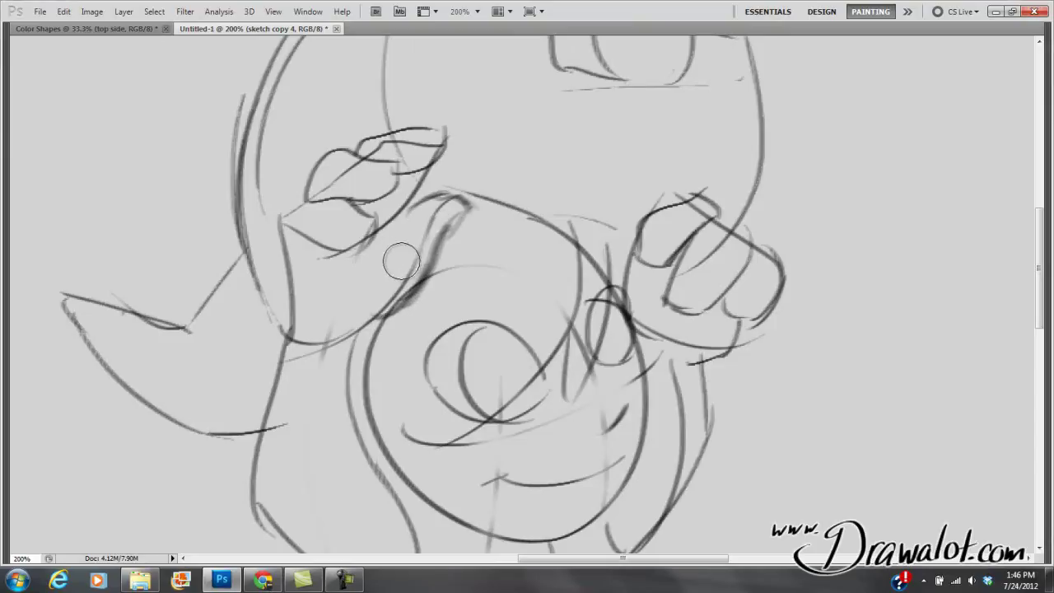
alt+click(490, 282)
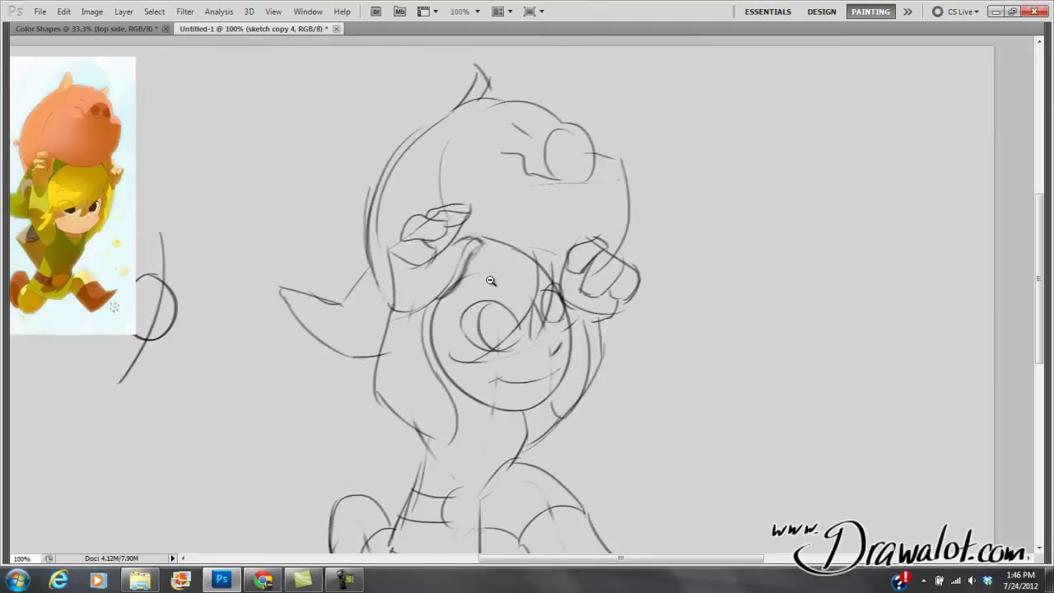
alt+click(488, 260)
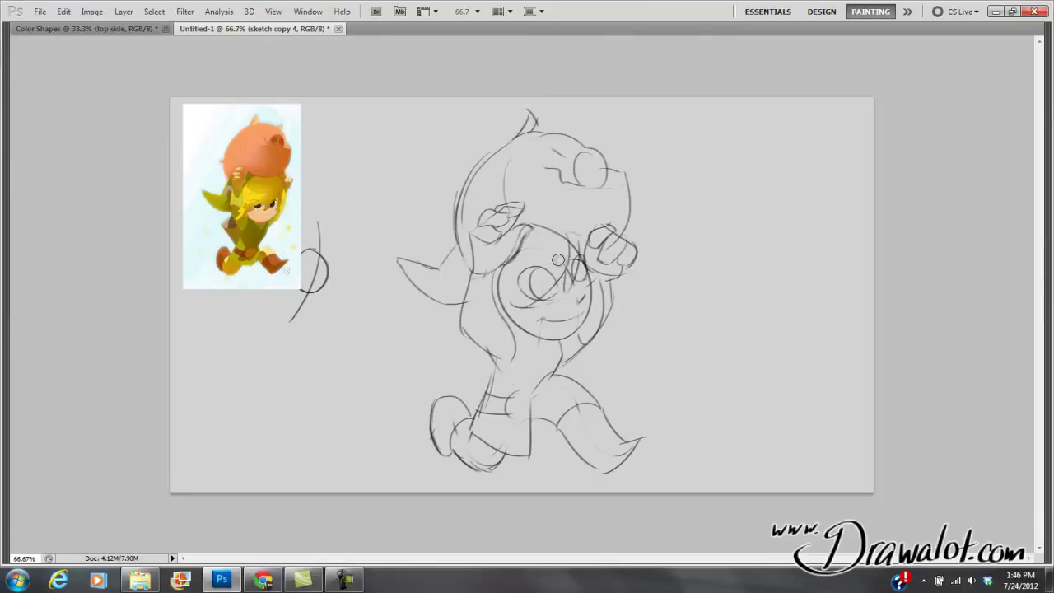
mouse_move(311, 244)
mouse_down()
mouse_move(293, 254)
mouse_move(322, 270)
mouse_move(320, 296)
mouse_move(311, 261)
mouse_move(287, 327)
mouse_up()
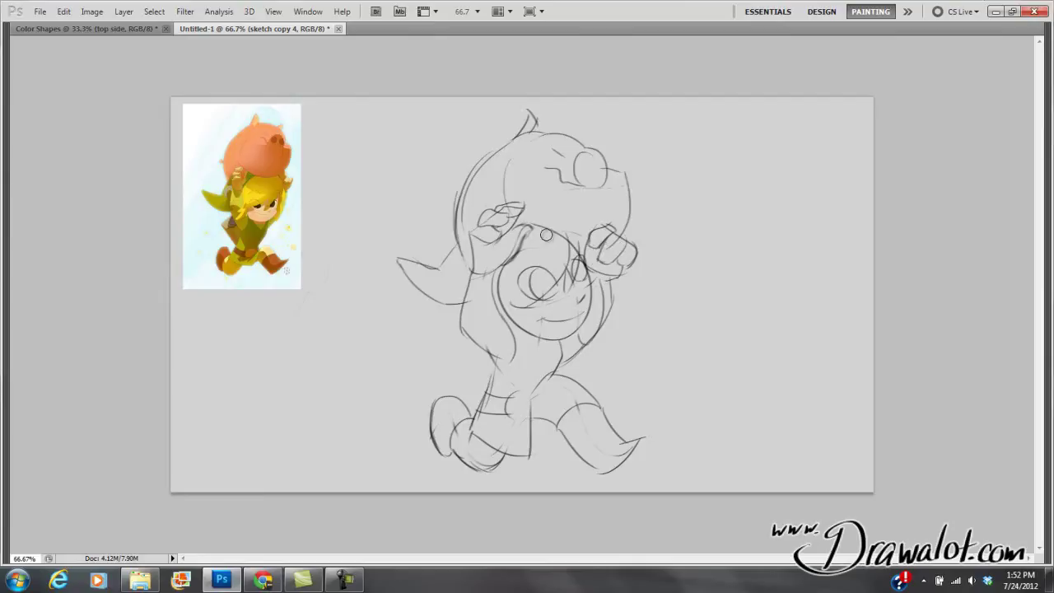
Bring back the panels and resample the image to a resolution of 300 pixels/inch
key(Tab)
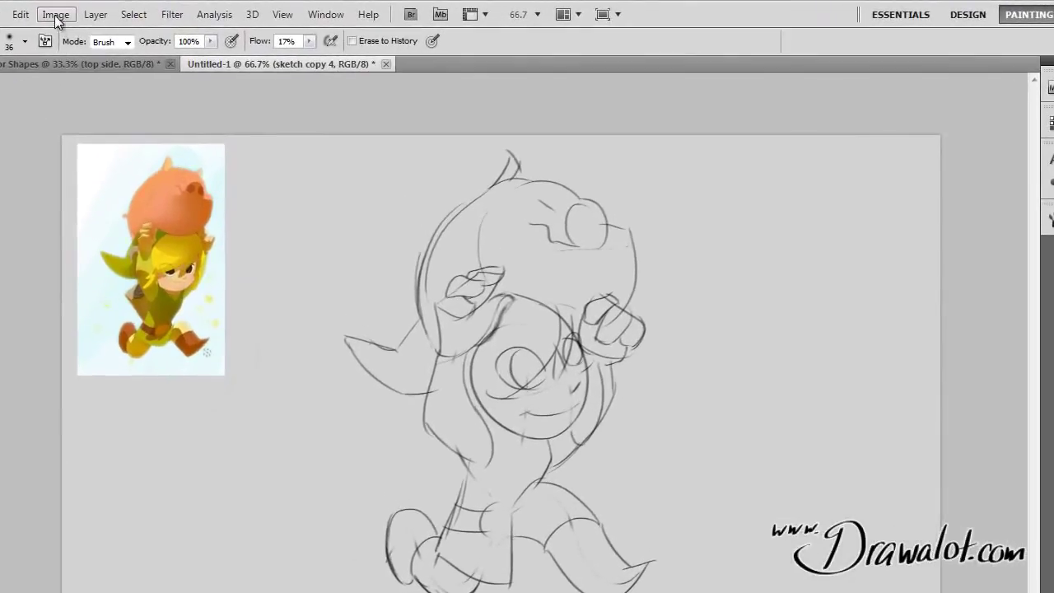
click(92, 11)
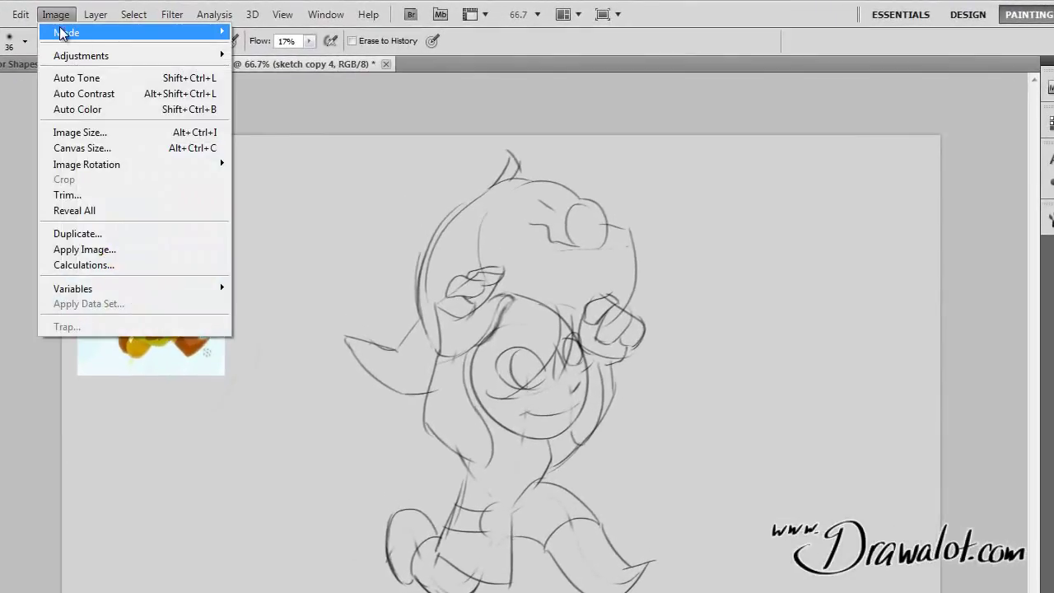
click(59, 15)
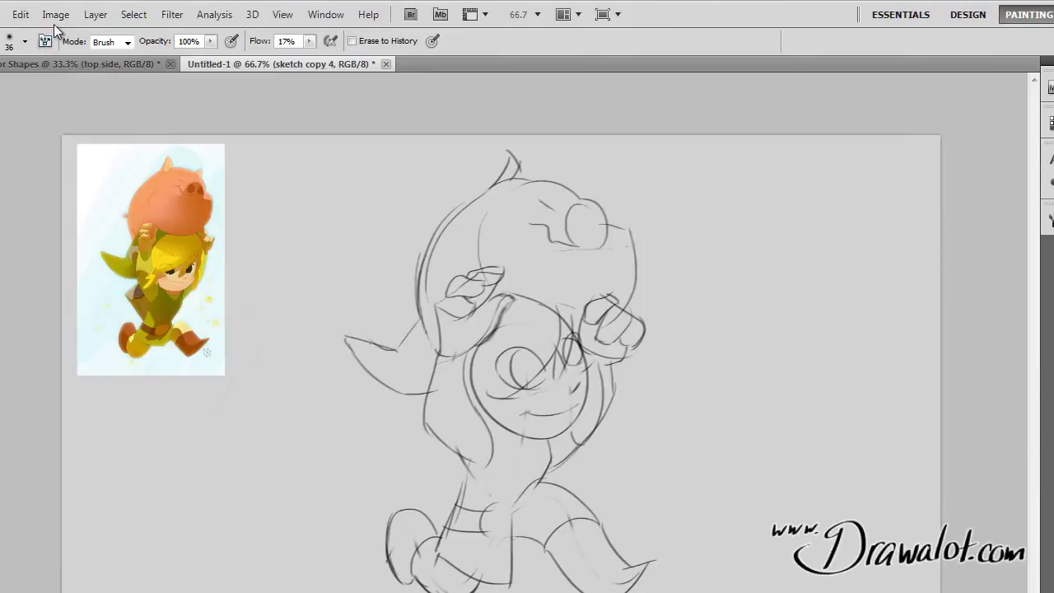
click(56, 20)
click(75, 131)
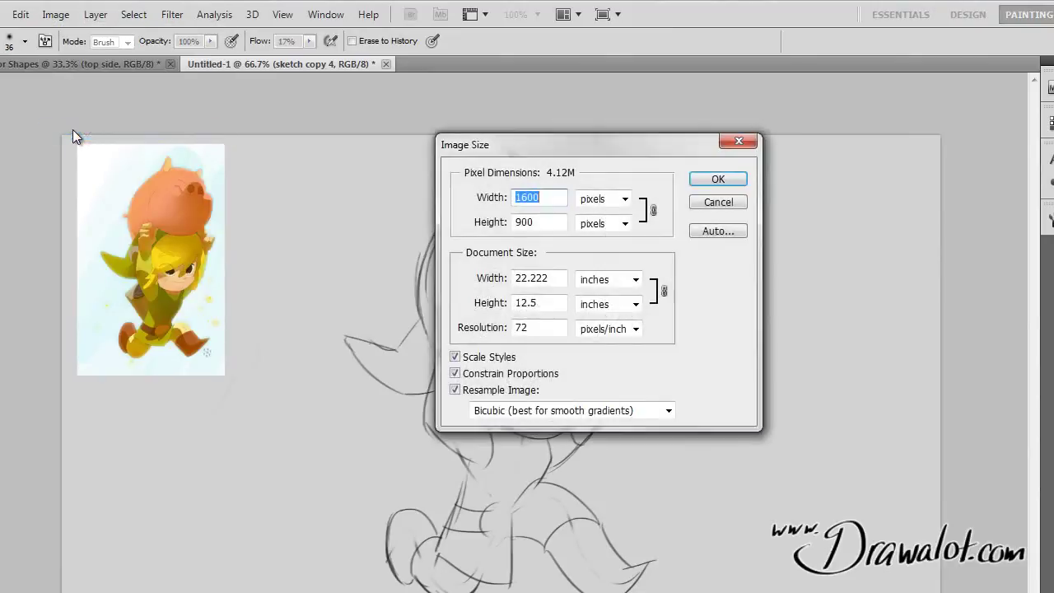
double_click(541, 326)
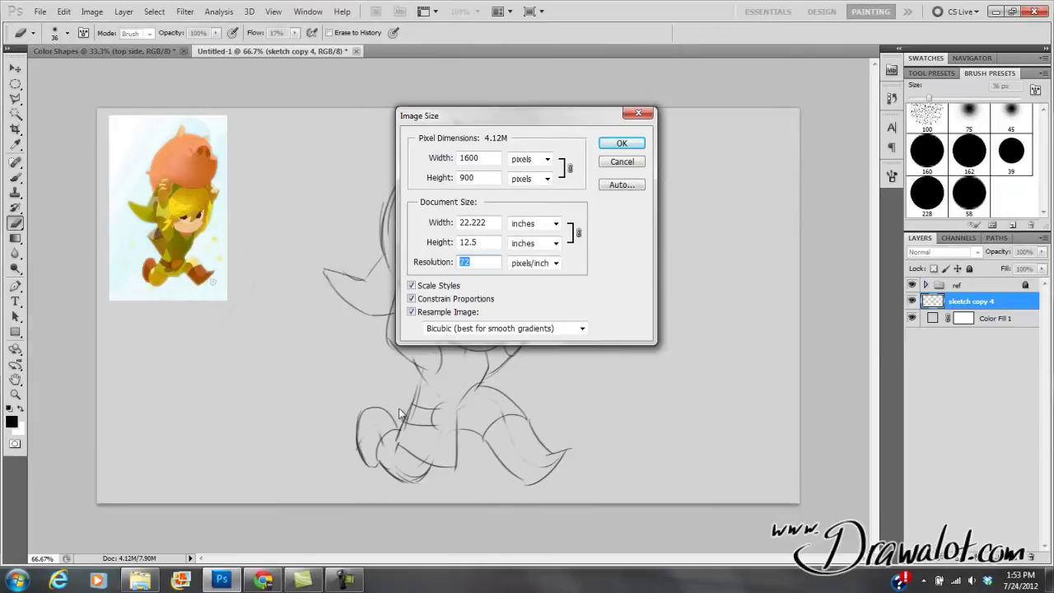
text(300)
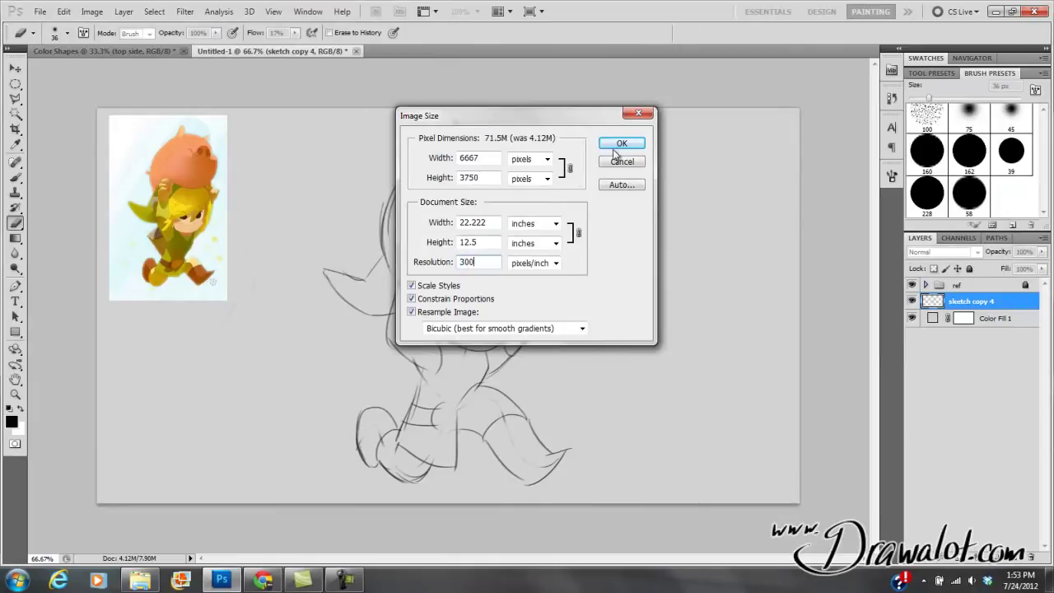
click(613, 146)
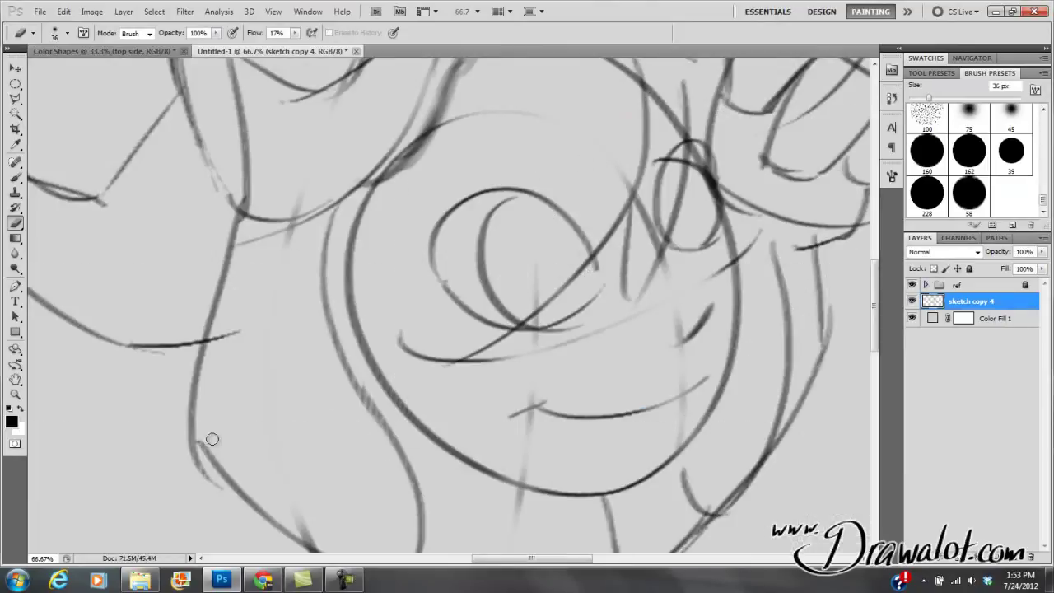
View the whole figure and review the image size settings, including pixel dimensions, resolution and the Constrain Proportions option
ctrl+alt+click(433, 285)
ctrl+alt+click(436, 267)
ctrl+alt+click(436, 267)
mouse_move(435, 314)
mouse_down()
mouse_move(494, 281)
mouse_move(405, 346)
mouse_move(398, 394)
mouse_move(410, 257)
mouse_move(441, 236)
mouse_move(415, 243)
mouse_up()
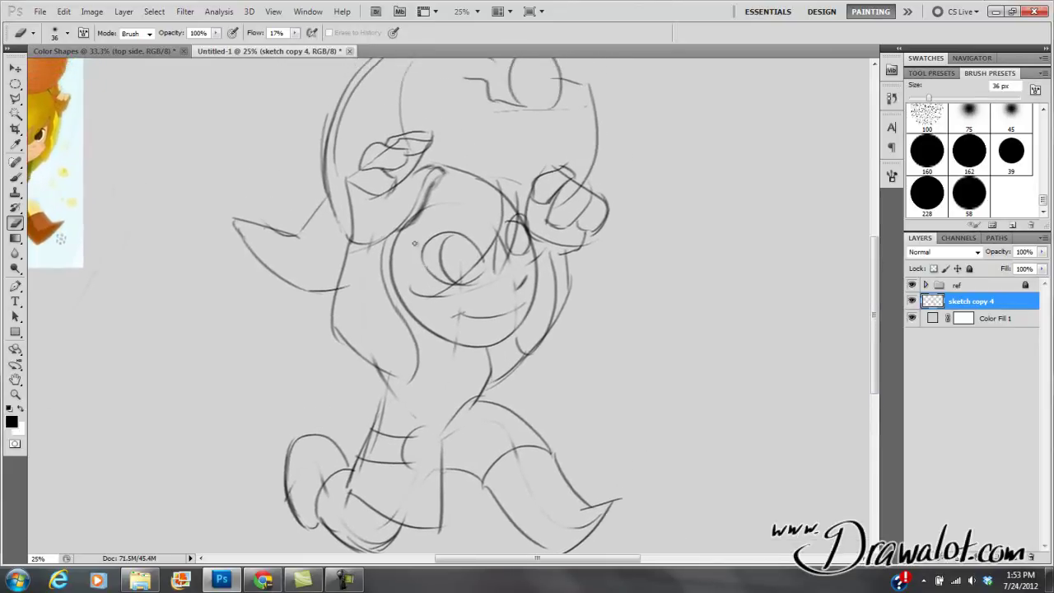
click(93, 12)
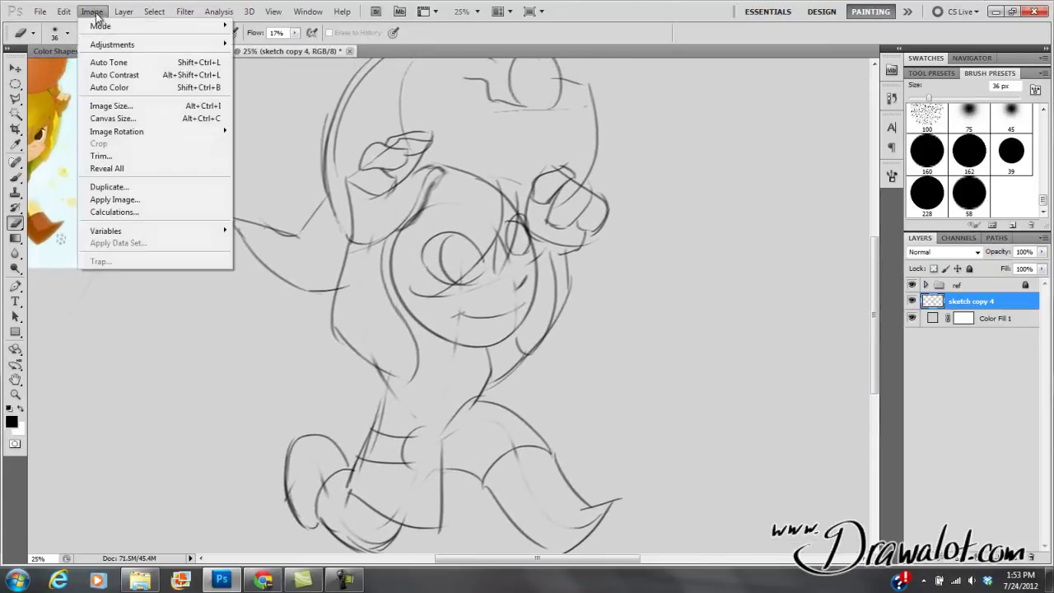
click(115, 107)
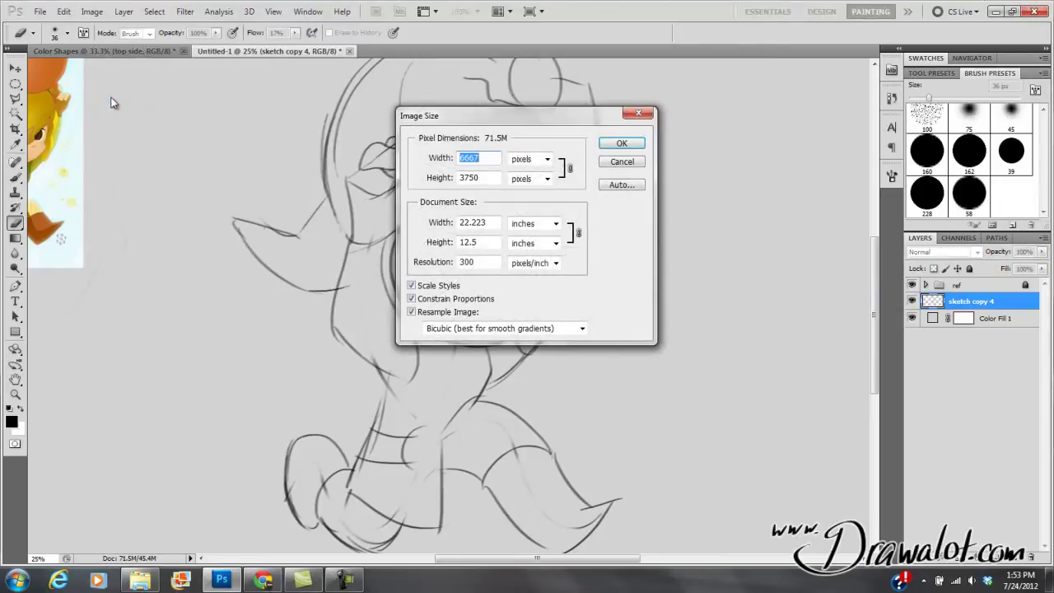
click(479, 262)
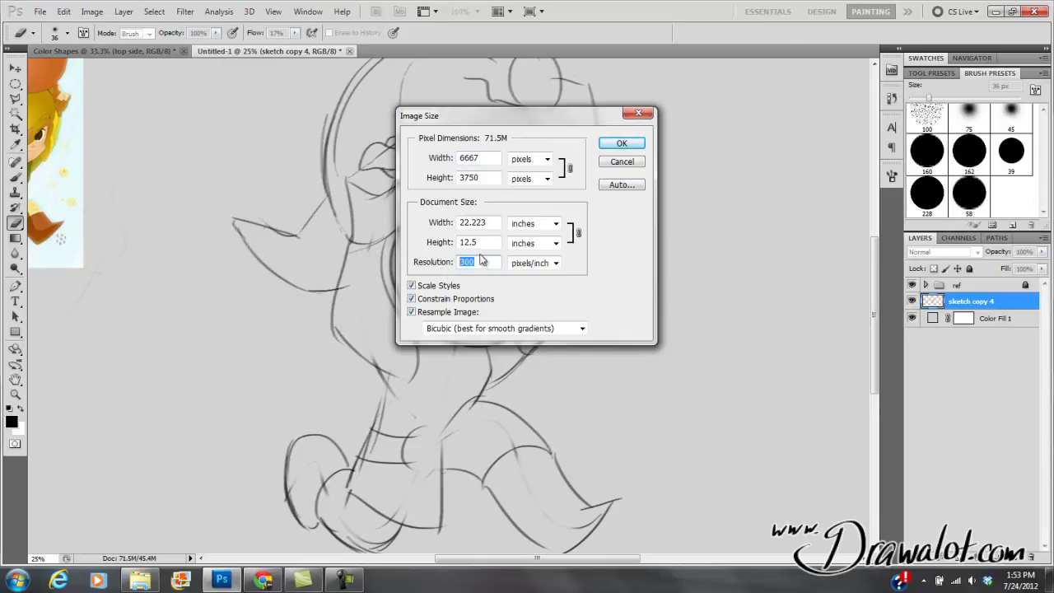
click(487, 161)
click(485, 176)
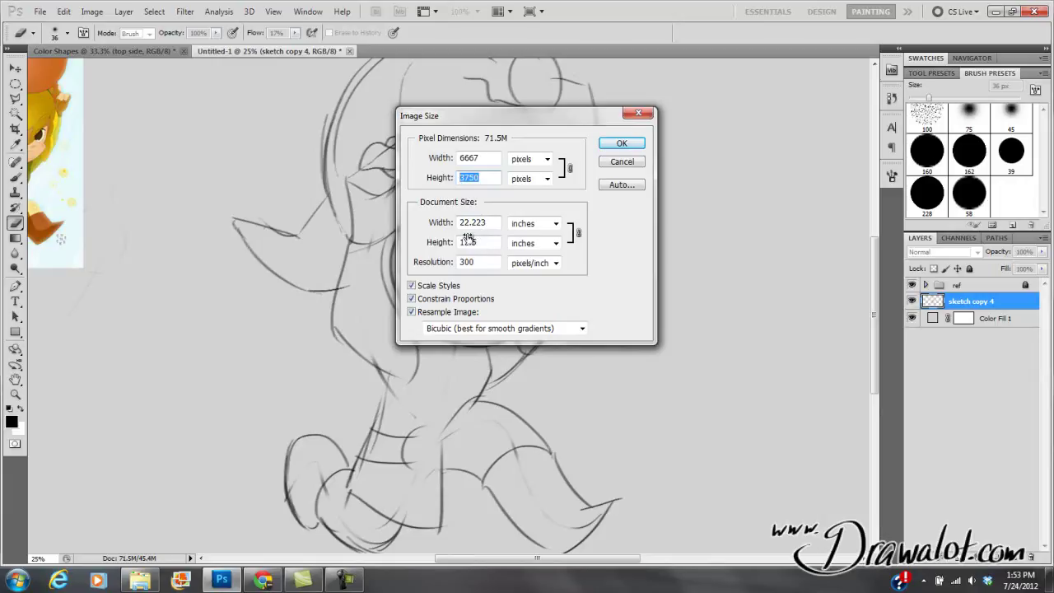
click(413, 300)
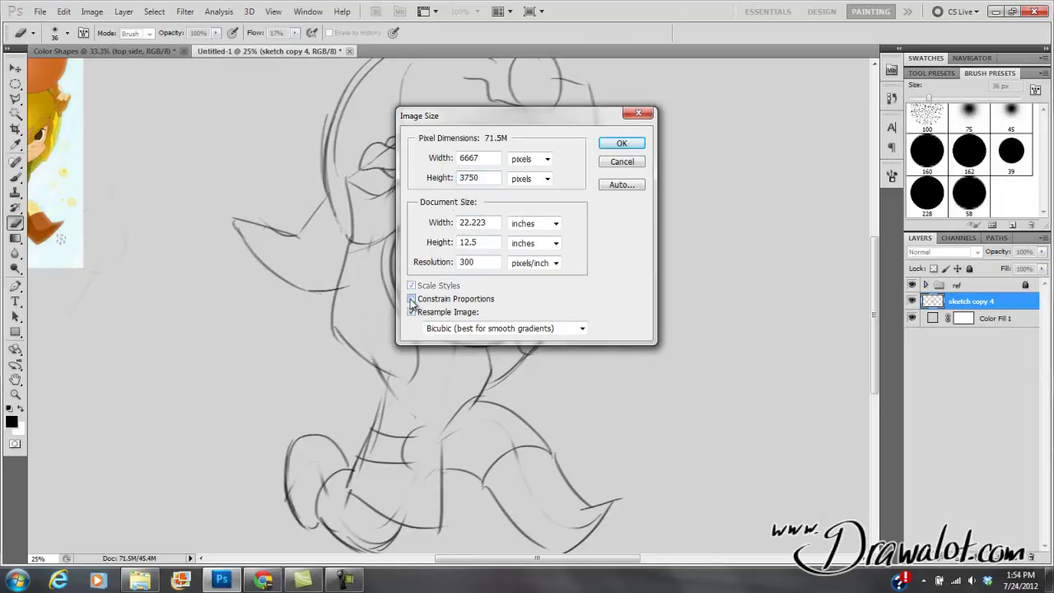
click(412, 300)
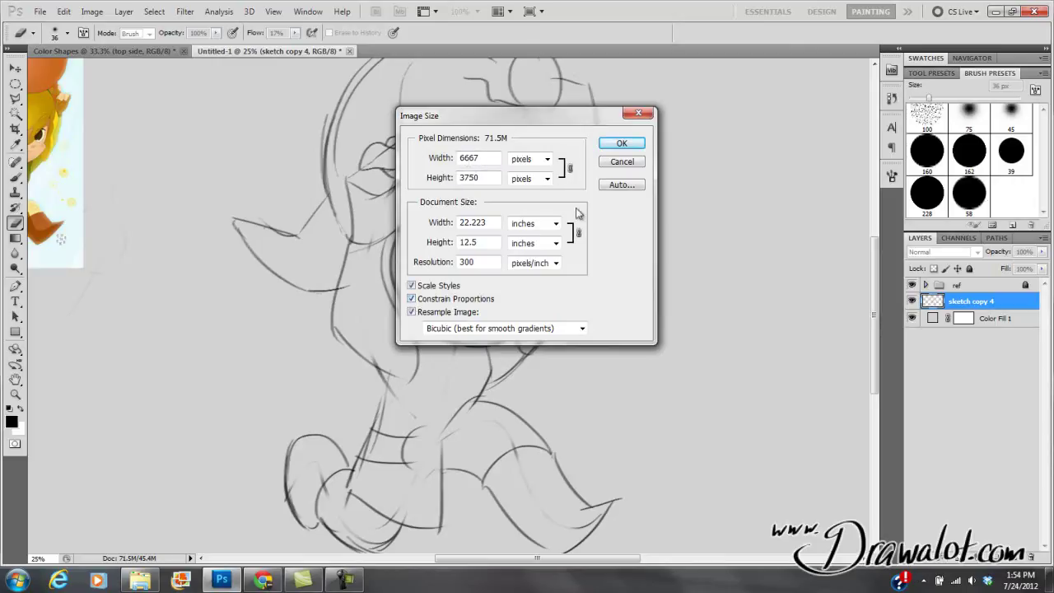
click(570, 171)
click(413, 301)
click(413, 301)
click(623, 145)
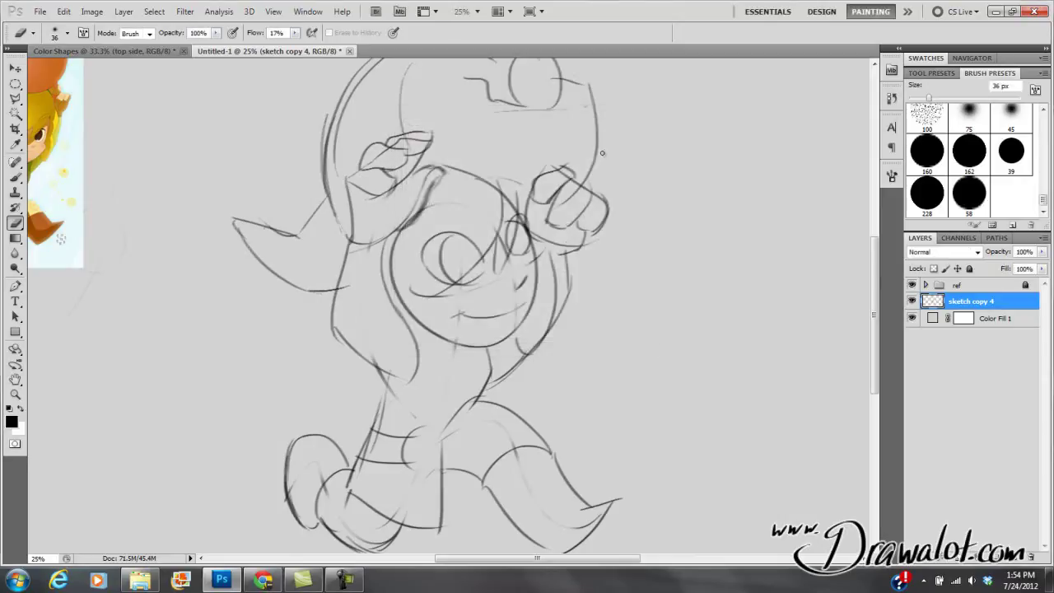
Extend the canvas upward to a height of 18 inches, with the existing artwork anchored at the bottom centre
key(ctrl+minus)
key(ctrl+minus)
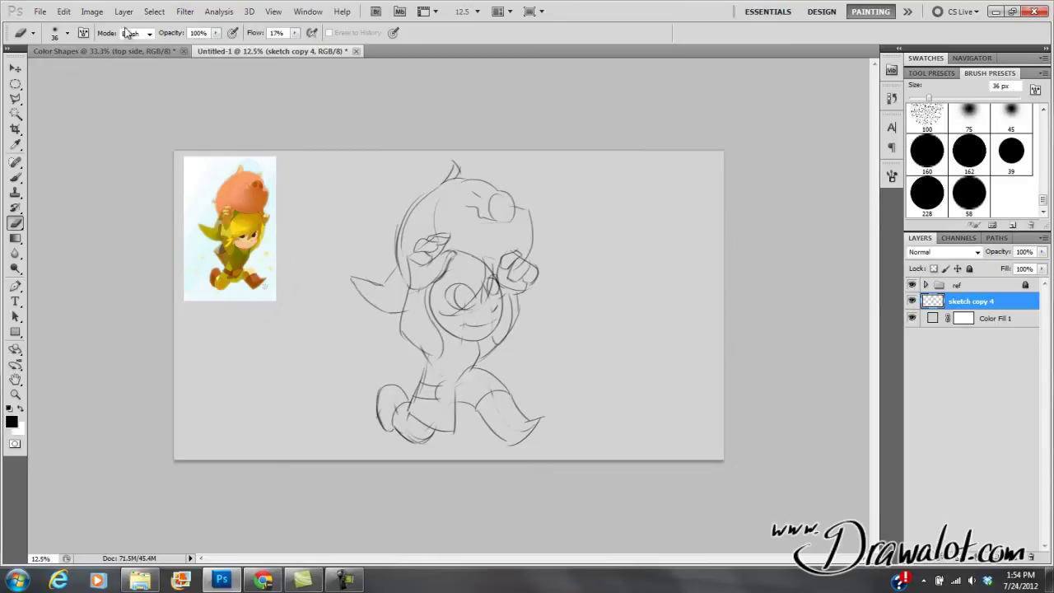
click(91, 12)
click(107, 119)
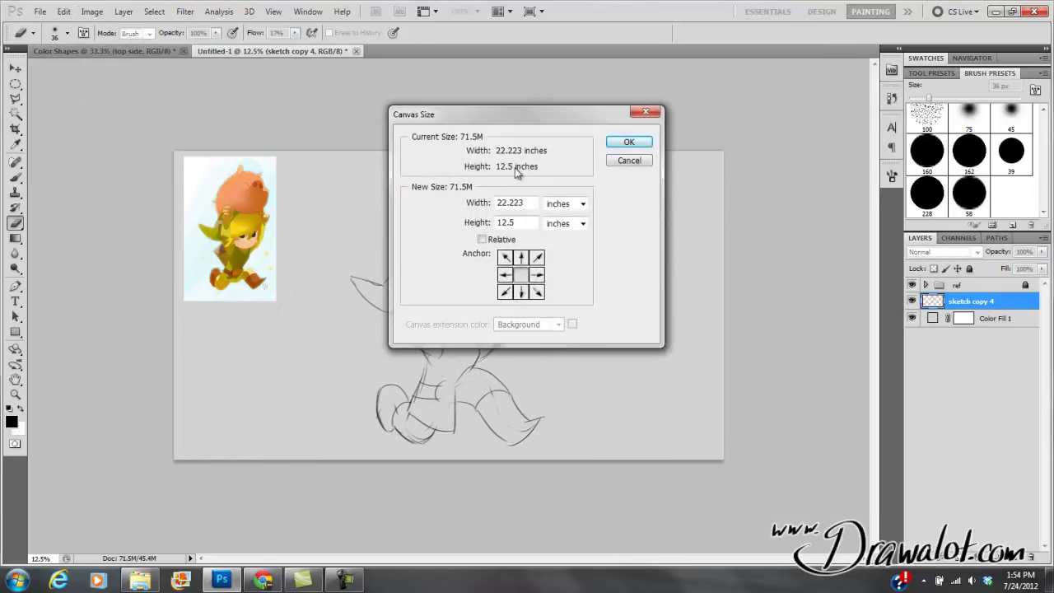
drag(530, 203, 486, 206)
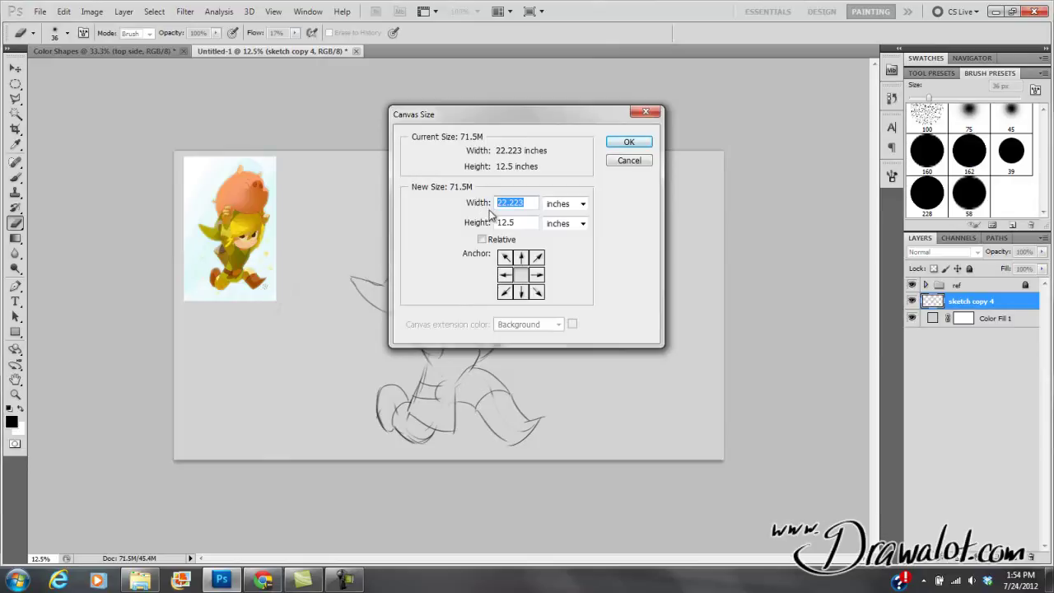
click(521, 291)
click(521, 259)
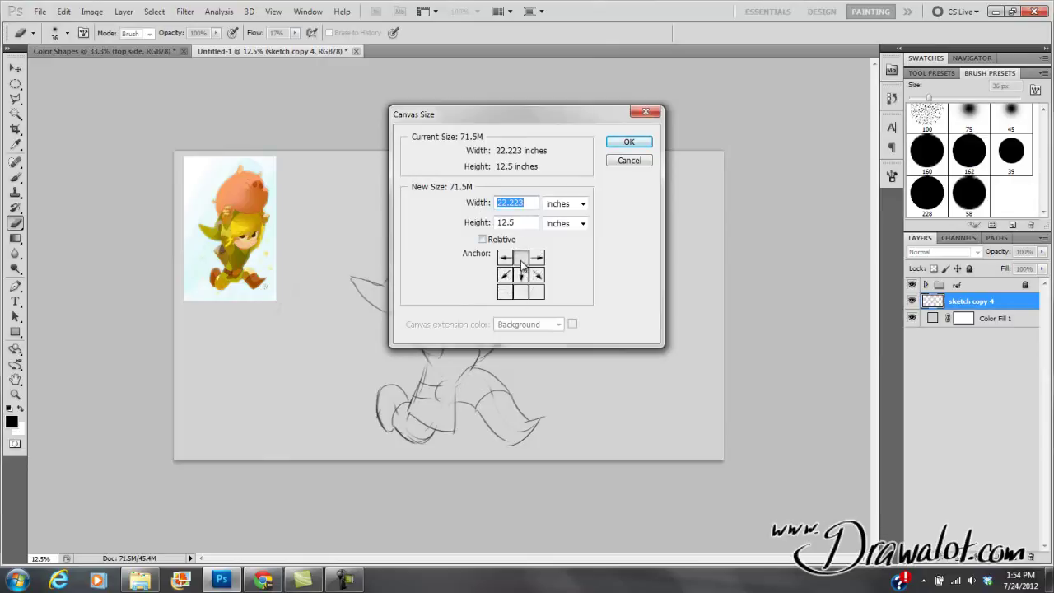
click(520, 291)
click(522, 295)
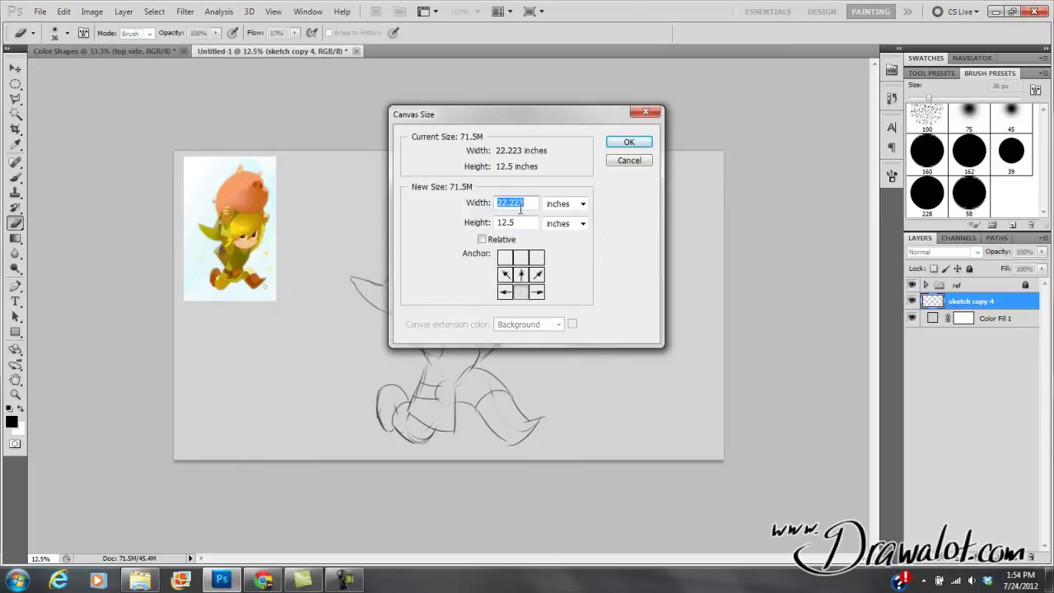
click(524, 225)
drag(524, 225, 489, 227)
text(18)
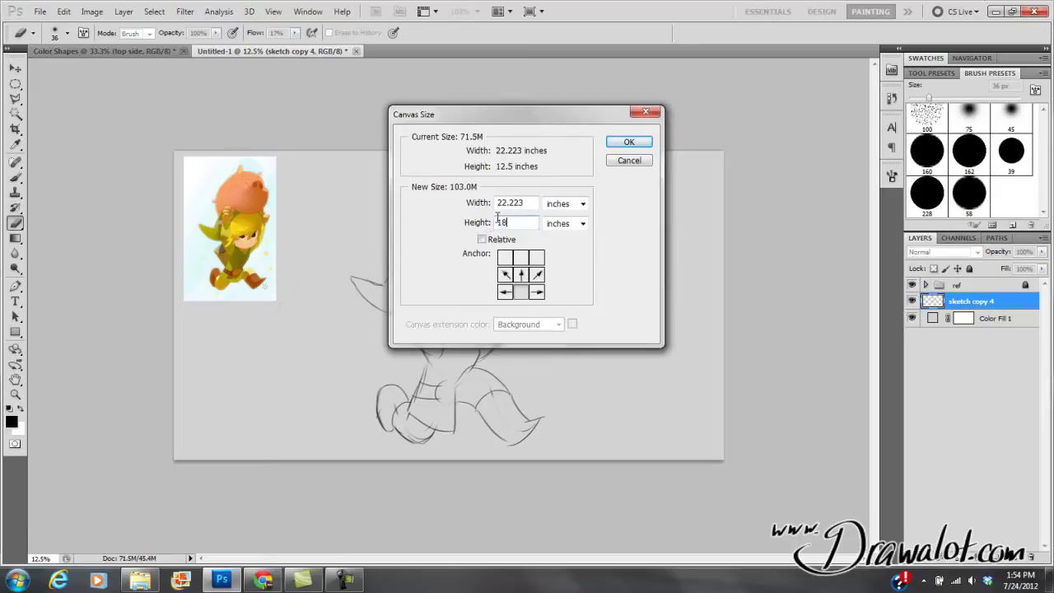
click(628, 141)
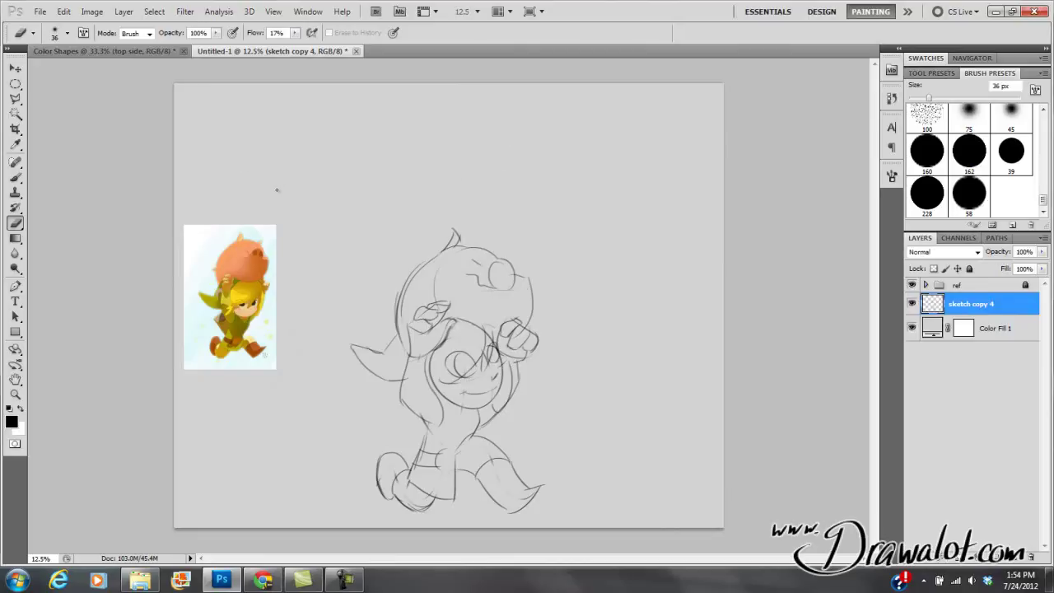
click(91, 11)
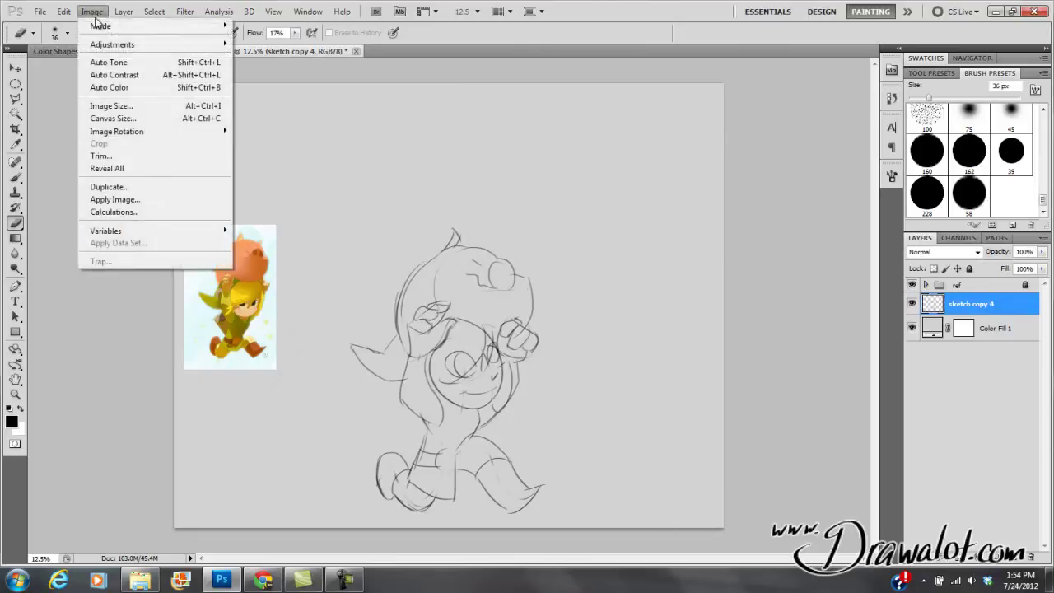
click(116, 120)
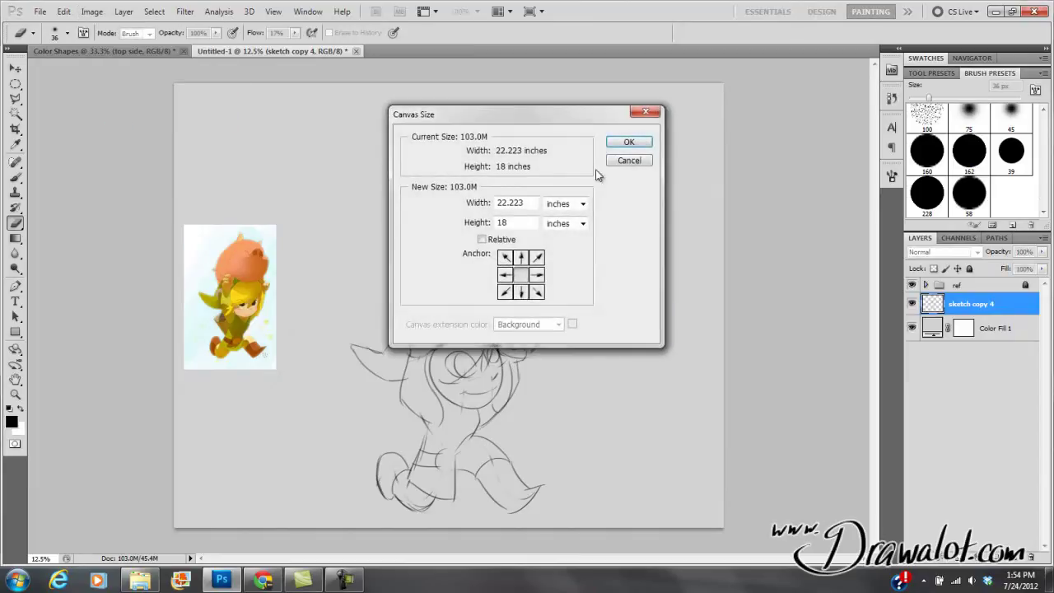
click(638, 161)
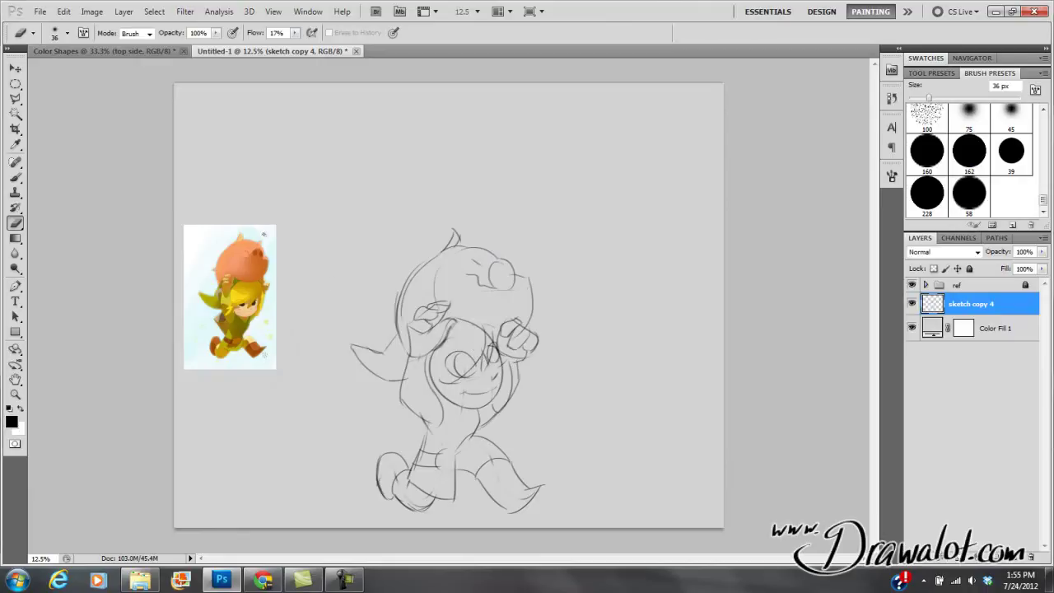
click(14, 130)
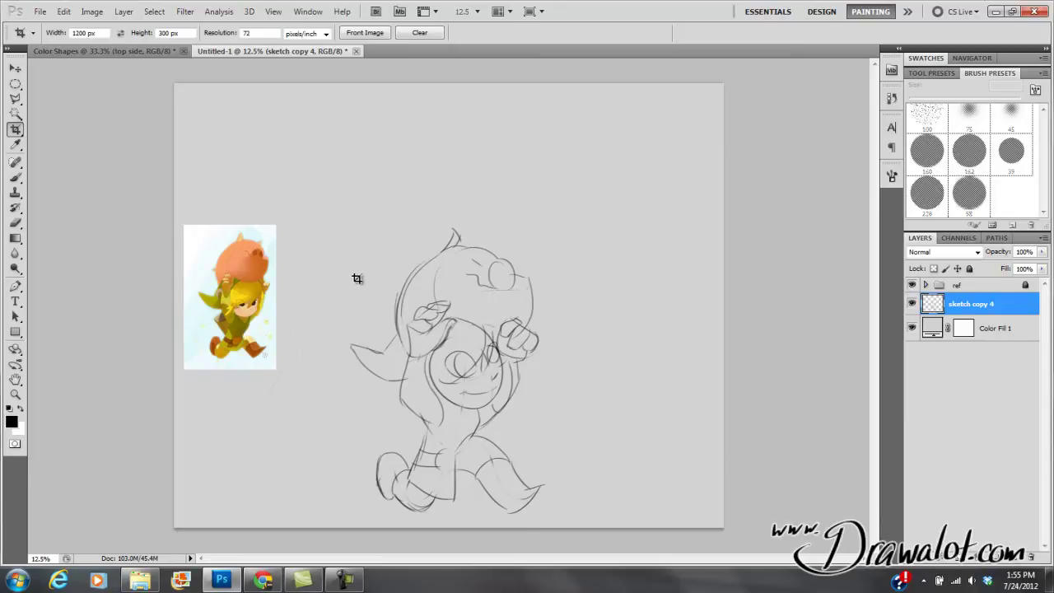
mouse_move(370, 290)
mouse_down()
mouse_move(495, 378)
mouse_move(552, 434)
mouse_up()
right_click(516, 331)
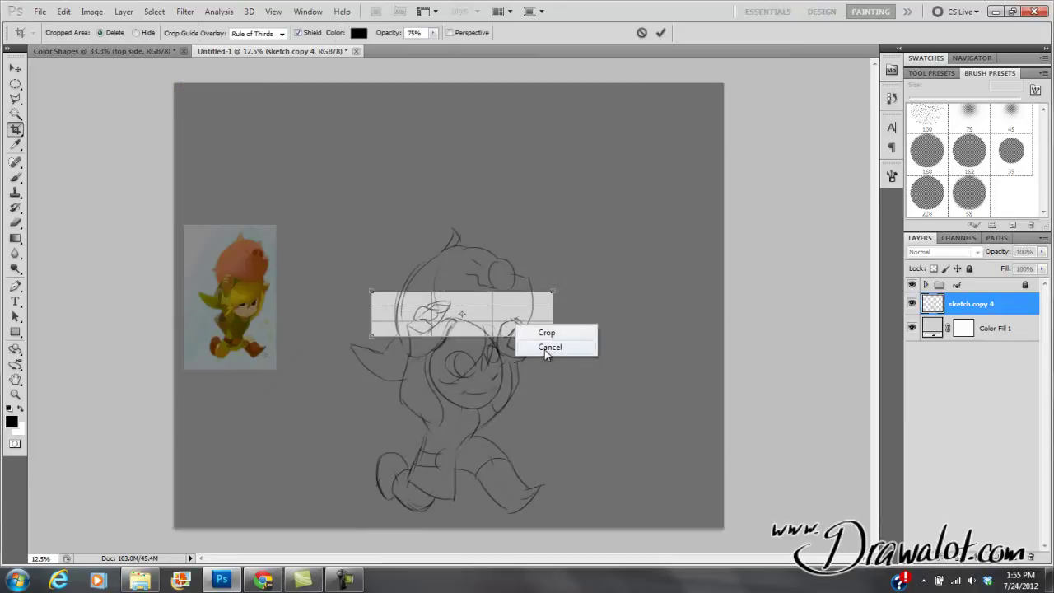
click(546, 347)
Clear the Crop tool's preset width, height and resolution values
click(87, 33)
key(BackSpace)
click(176, 33)
key(BackSpace)
click(259, 33)
text(3)
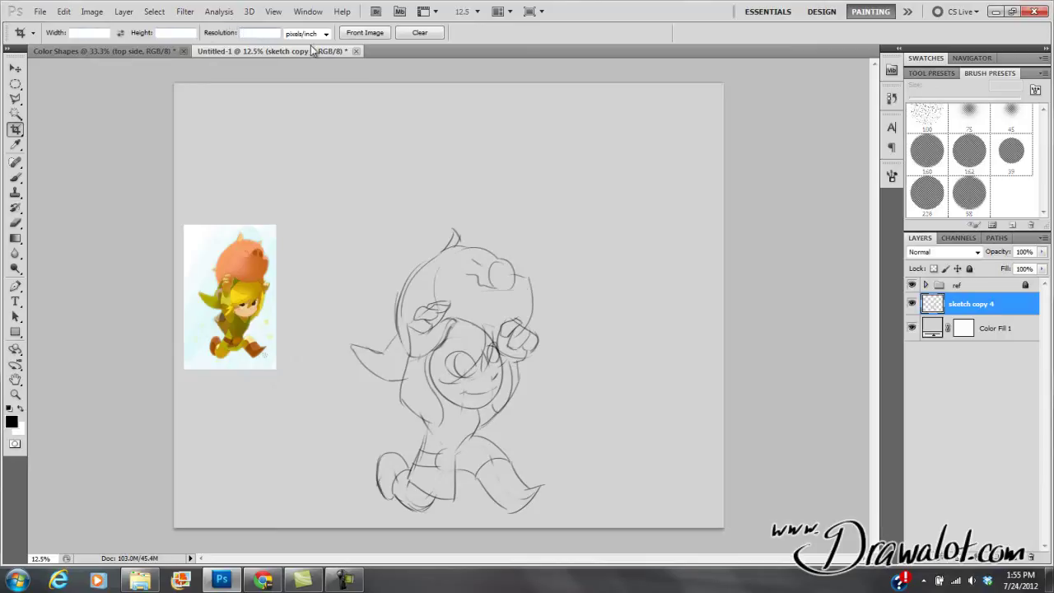
Crop the image freely to a rectangle around the character's face and hands
drag(384, 291, 538, 422)
right_click(477, 349)
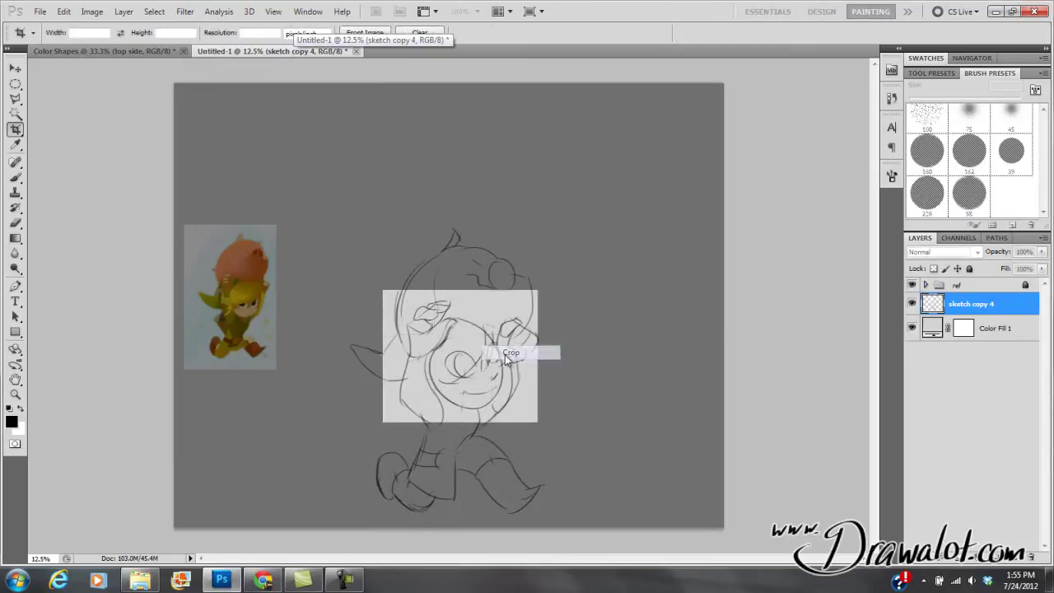
click(499, 352)
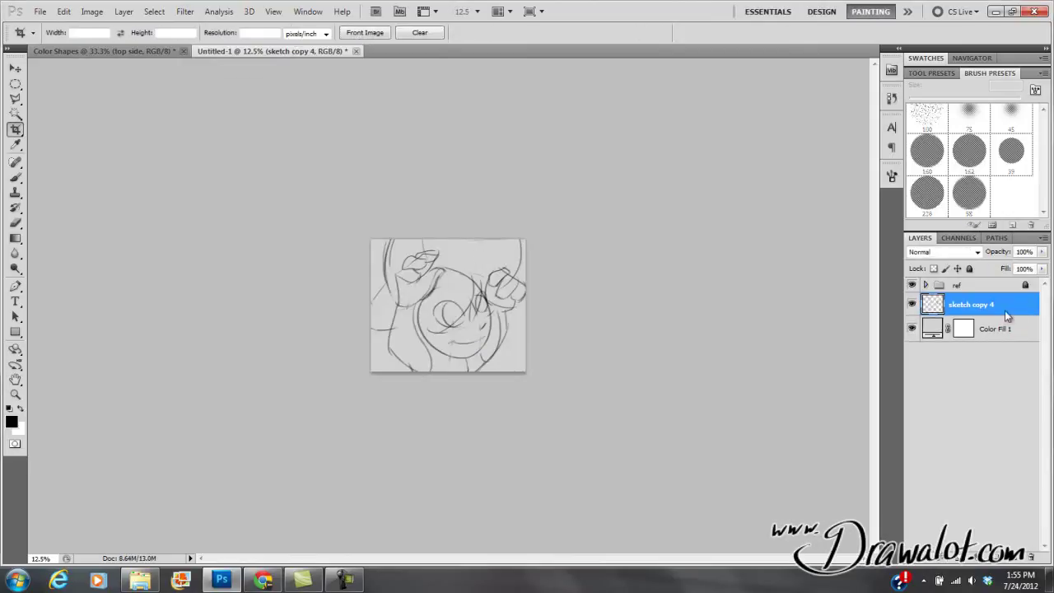
Shift the sketch upward within the cropped canvas, and undo both the move and the crop
key(v)
mouse_move(466, 346)
mouse_down()
mouse_move(468, 264)
mouse_move(470, 313)
mouse_move(519, 325)
mouse_move(390, 379)
mouse_move(463, 302)
mouse_up()
key(ctrl+alt+z)
key(ctrl+alt+z)
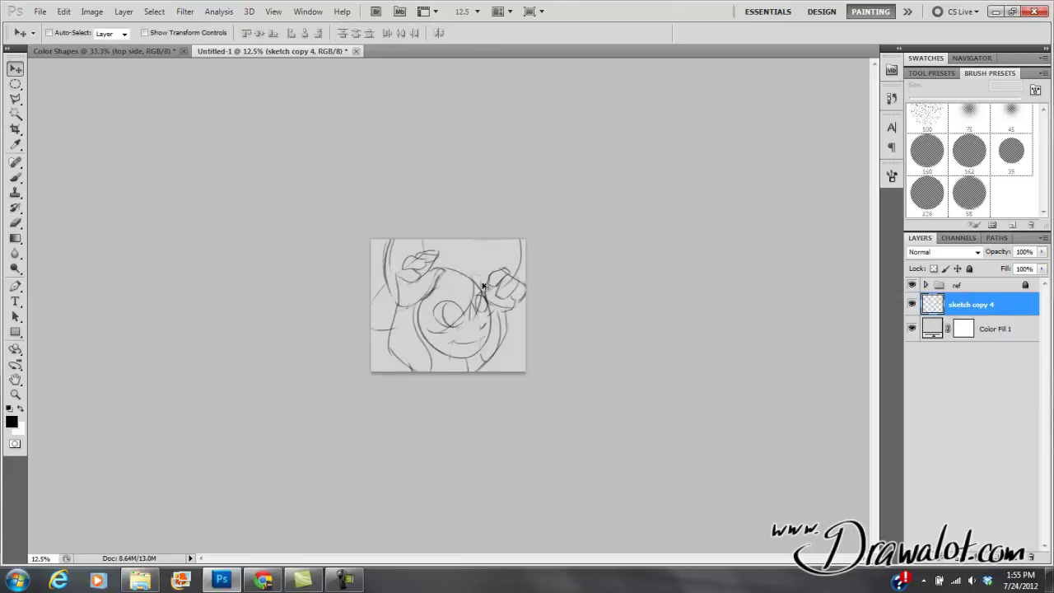
Reduce the canvas size to 5 by 5 inches, anchored at the bottom centre, accepting the clipping
click(92, 11)
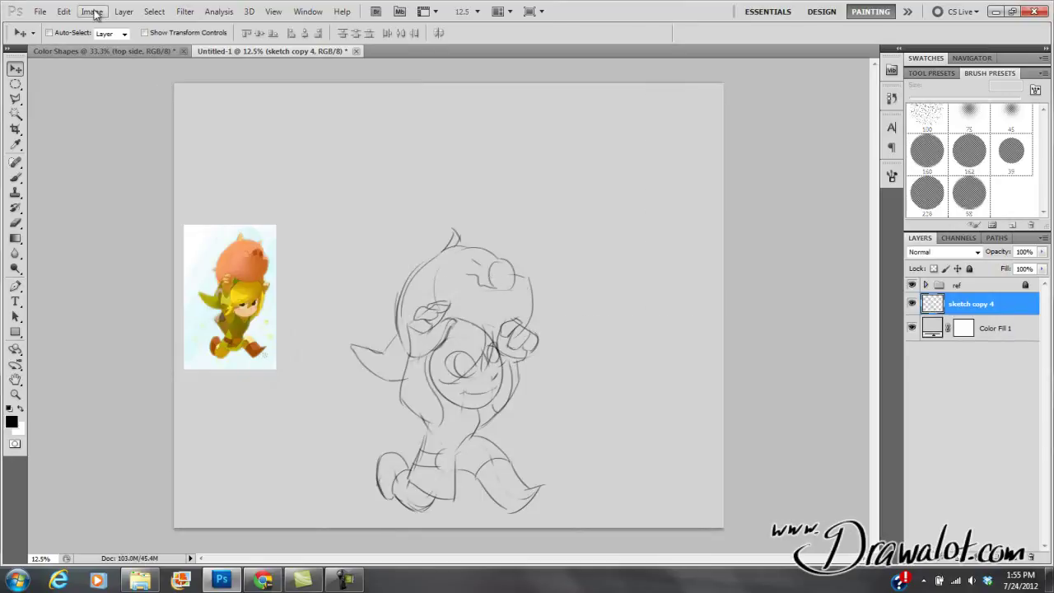
click(101, 118)
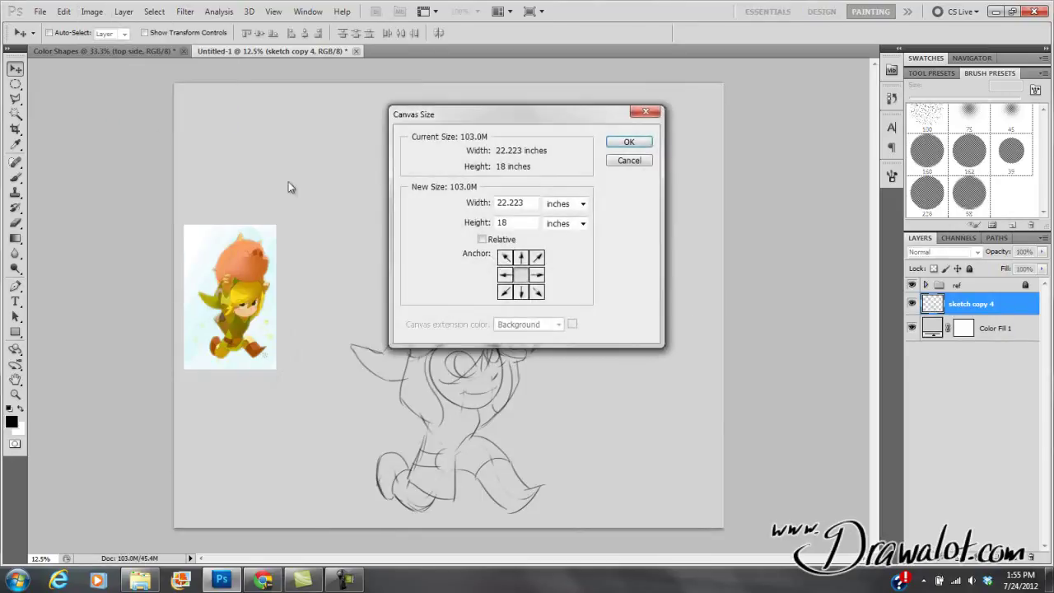
drag(532, 203, 481, 223)
text(55)
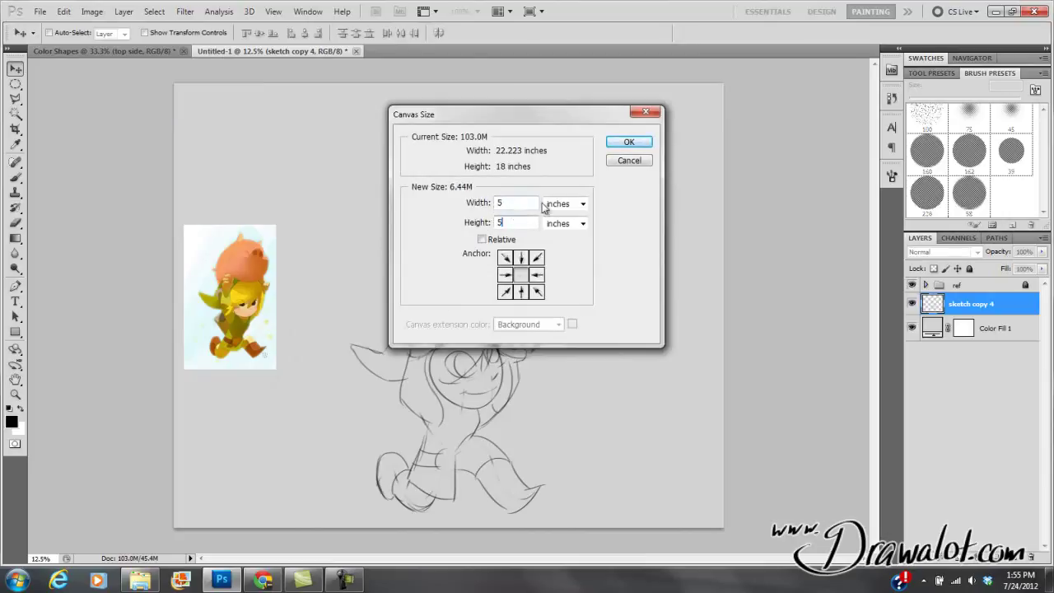
click(520, 292)
click(629, 146)
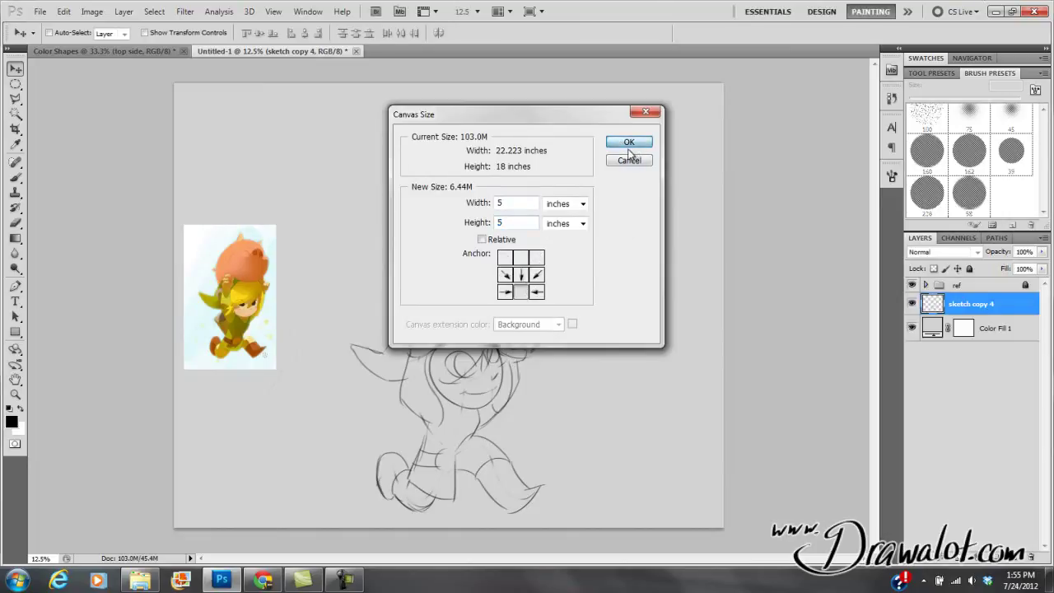
click(495, 220)
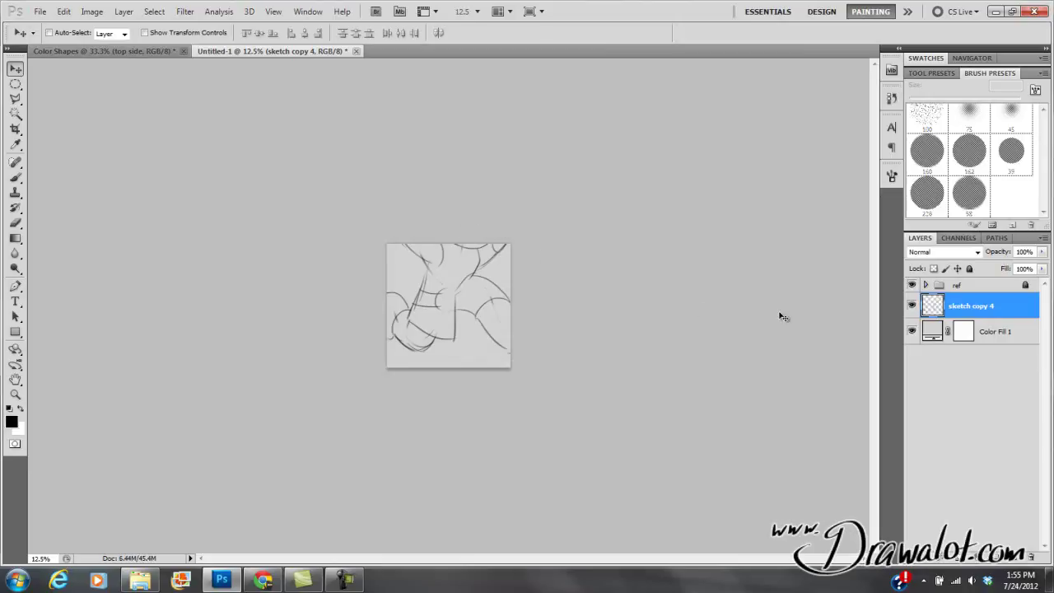
Move the sketch layer down within the square canvas until the character's face fills the middle of the frame
drag(463, 286, 462, 332)
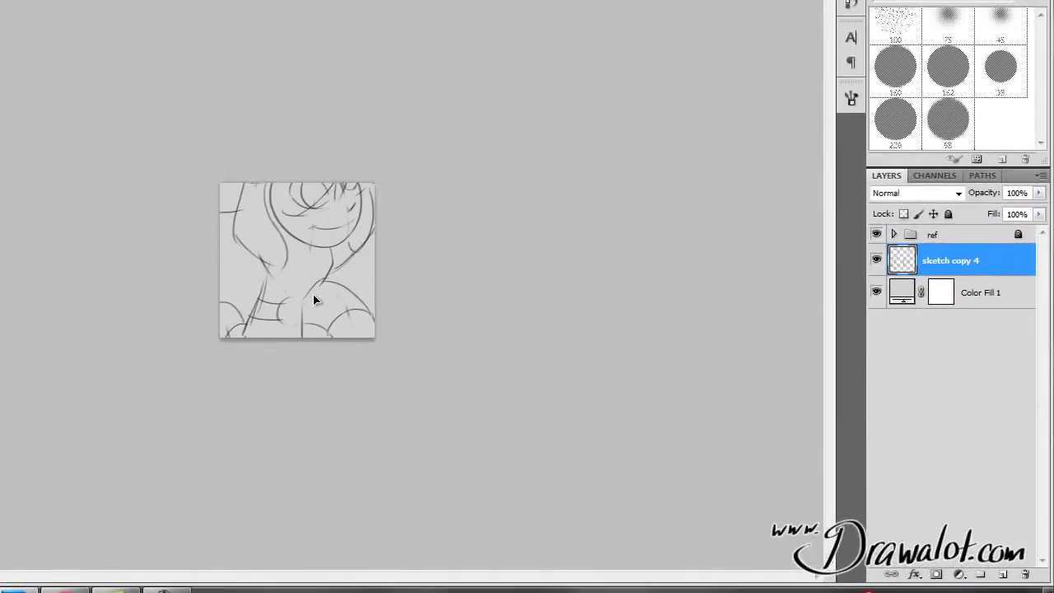
mouse_move(313, 300)
mouse_down()
mouse_move(321, 410)
mouse_move(311, 178)
mouse_move(355, 129)
mouse_move(308, 167)
mouse_move(318, 179)
mouse_move(303, 243)
mouse_move(313, 272)
mouse_move(334, 219)
mouse_move(296, 123)
mouse_move(313, 228)
mouse_move(355, 244)
mouse_move(317, 226)
mouse_move(302, 189)
mouse_move(337, 201)
mouse_move(278, 280)
mouse_move(353, 200)
mouse_move(302, 157)
mouse_move(209, 190)
mouse_move(209, 228)
mouse_move(275, 174)
mouse_move(264, 321)
mouse_move(245, 292)
mouse_move(268, 279)
mouse_up()
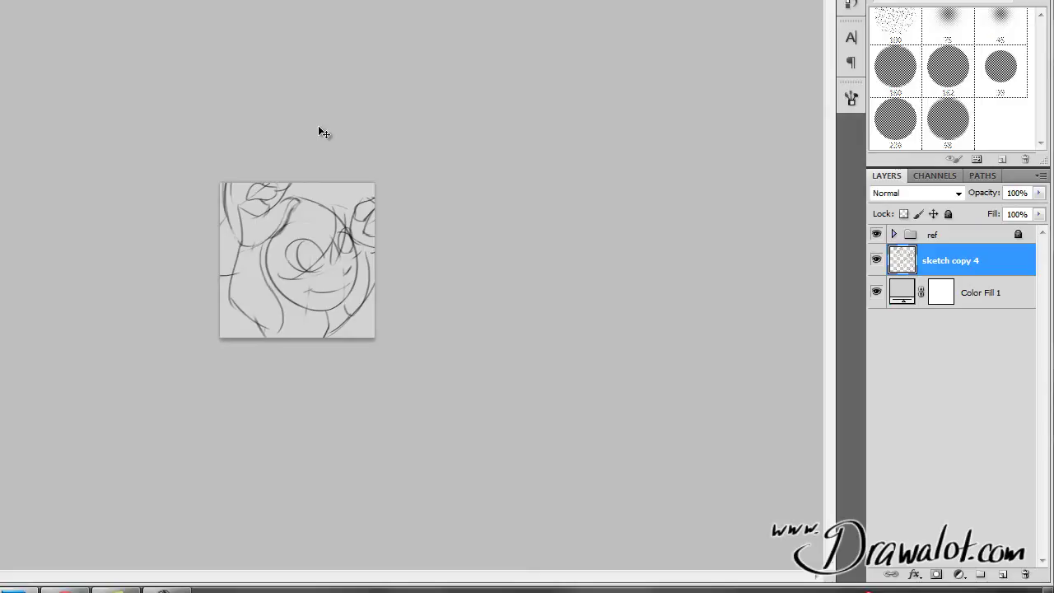
key(z)
click(314, 247)
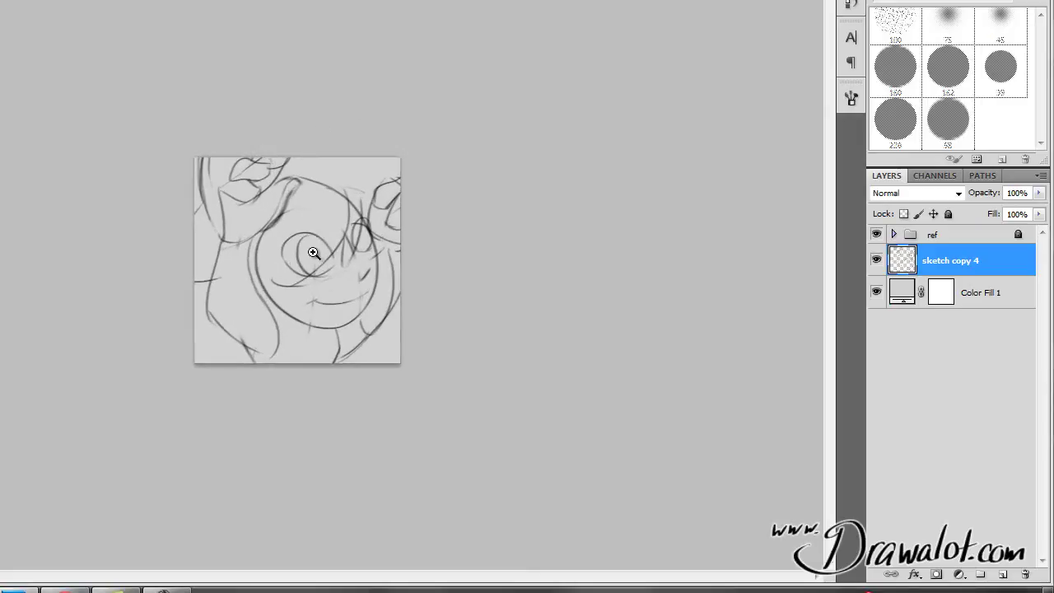
click(314, 242)
click(310, 237)
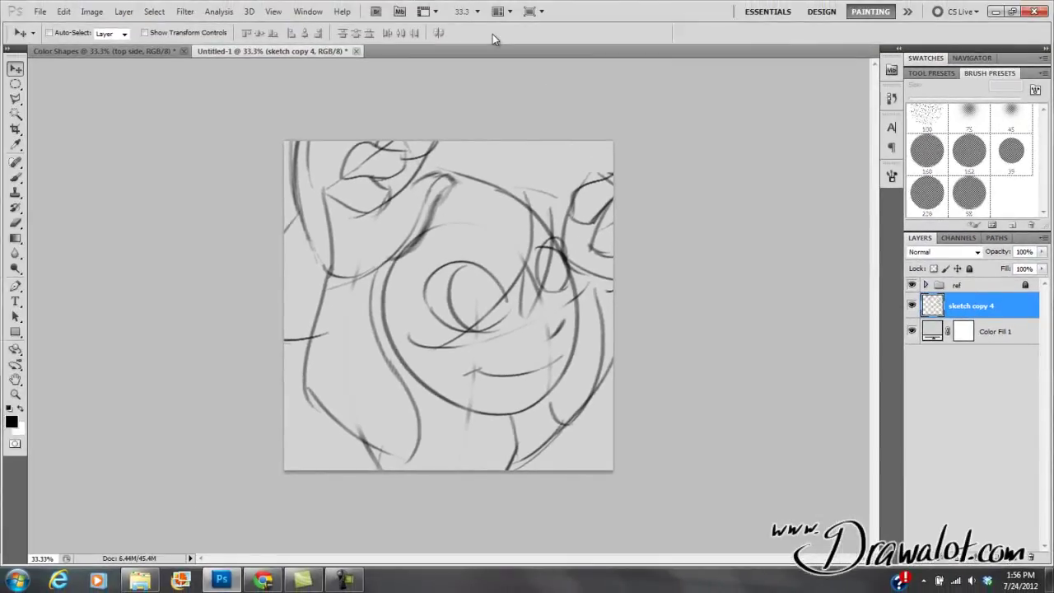
Review the image size and canvas size settings of the square document, leaving both without changes
key(ctrl+alt+i)
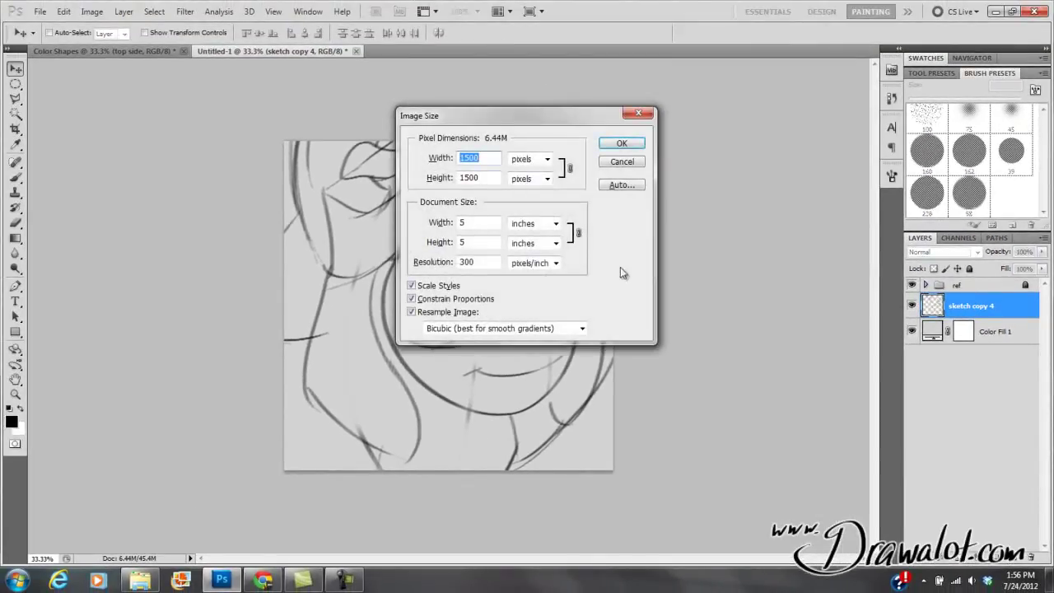
click(622, 162)
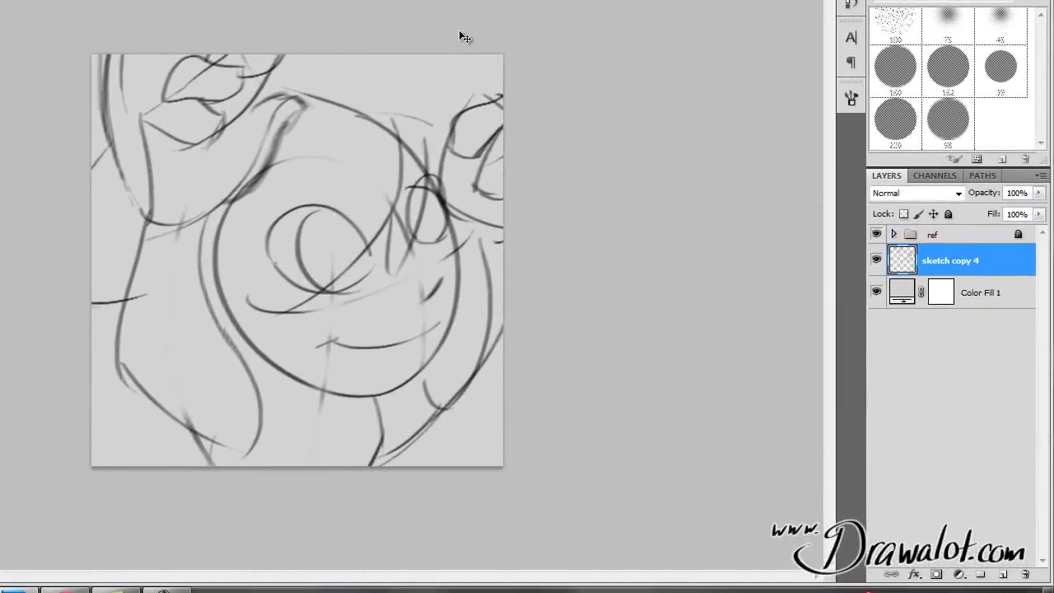
key(ctrl+alt+c)
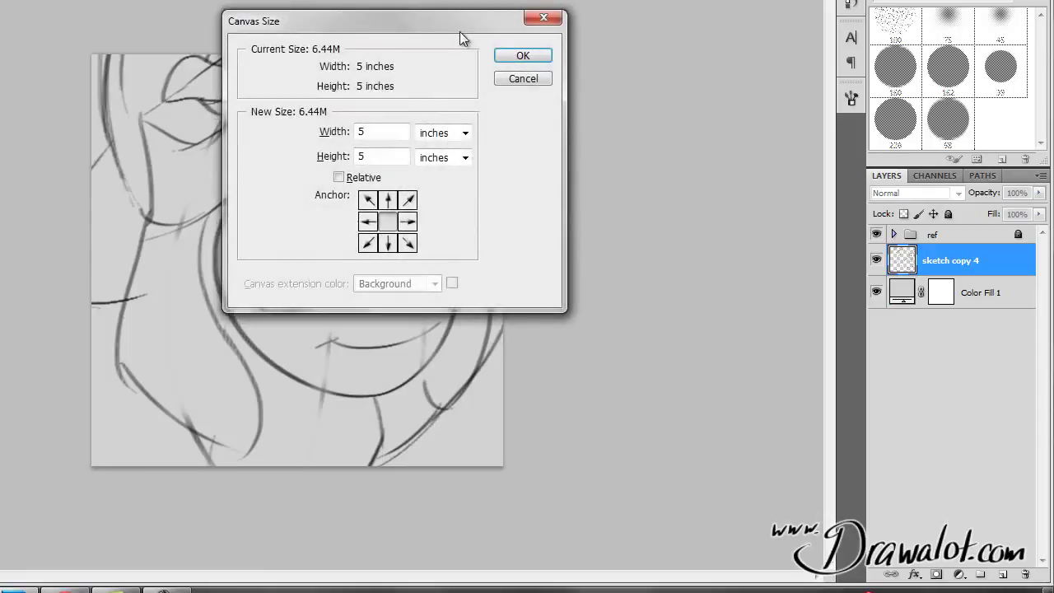
click(519, 77)
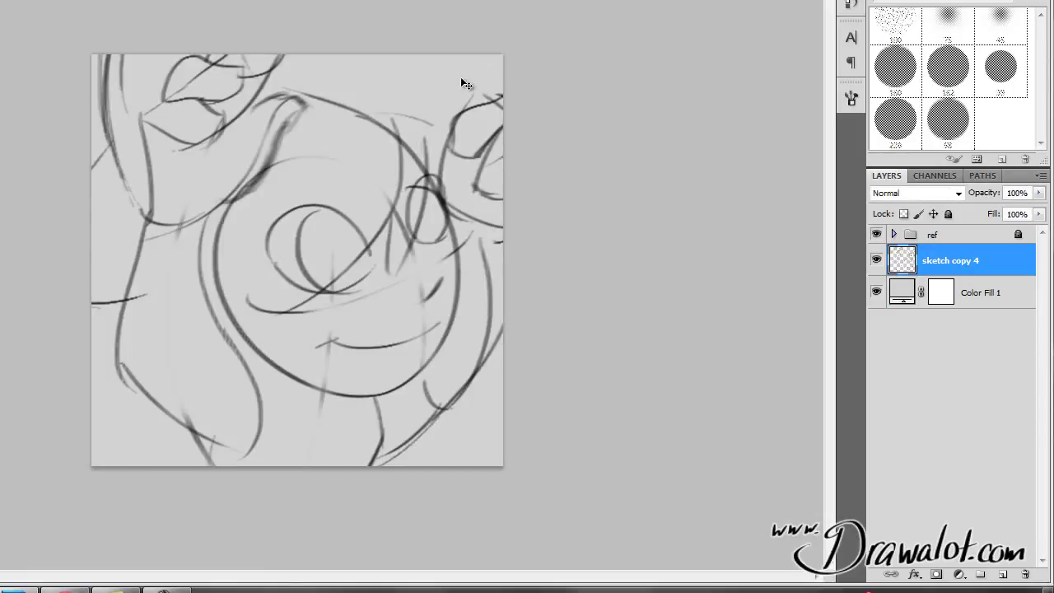